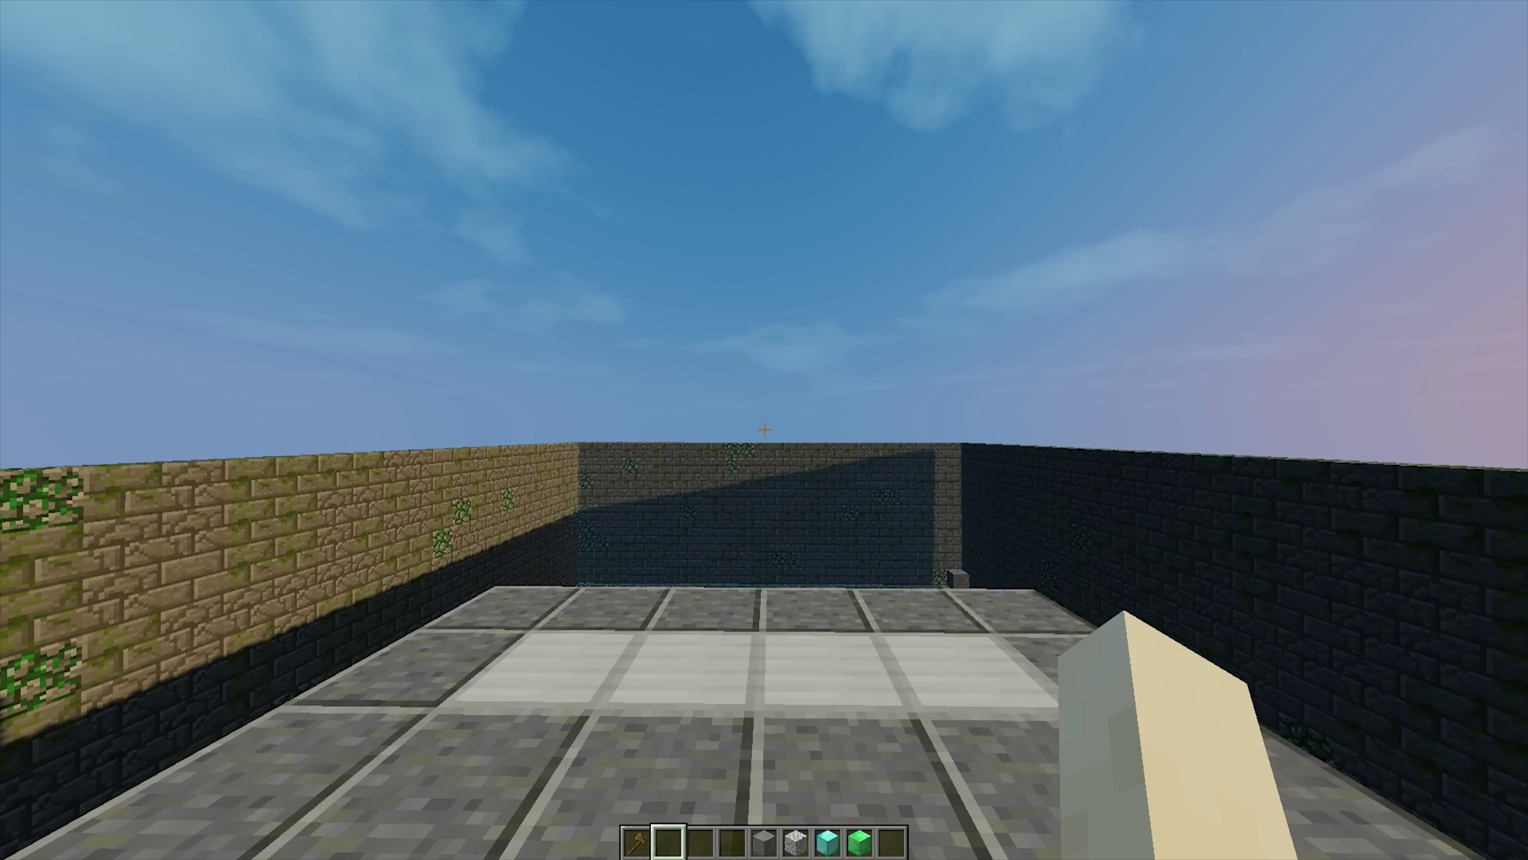
Examine the empty stone-brick pit, its walls and the viewing platform from the rim and from above
key("w")
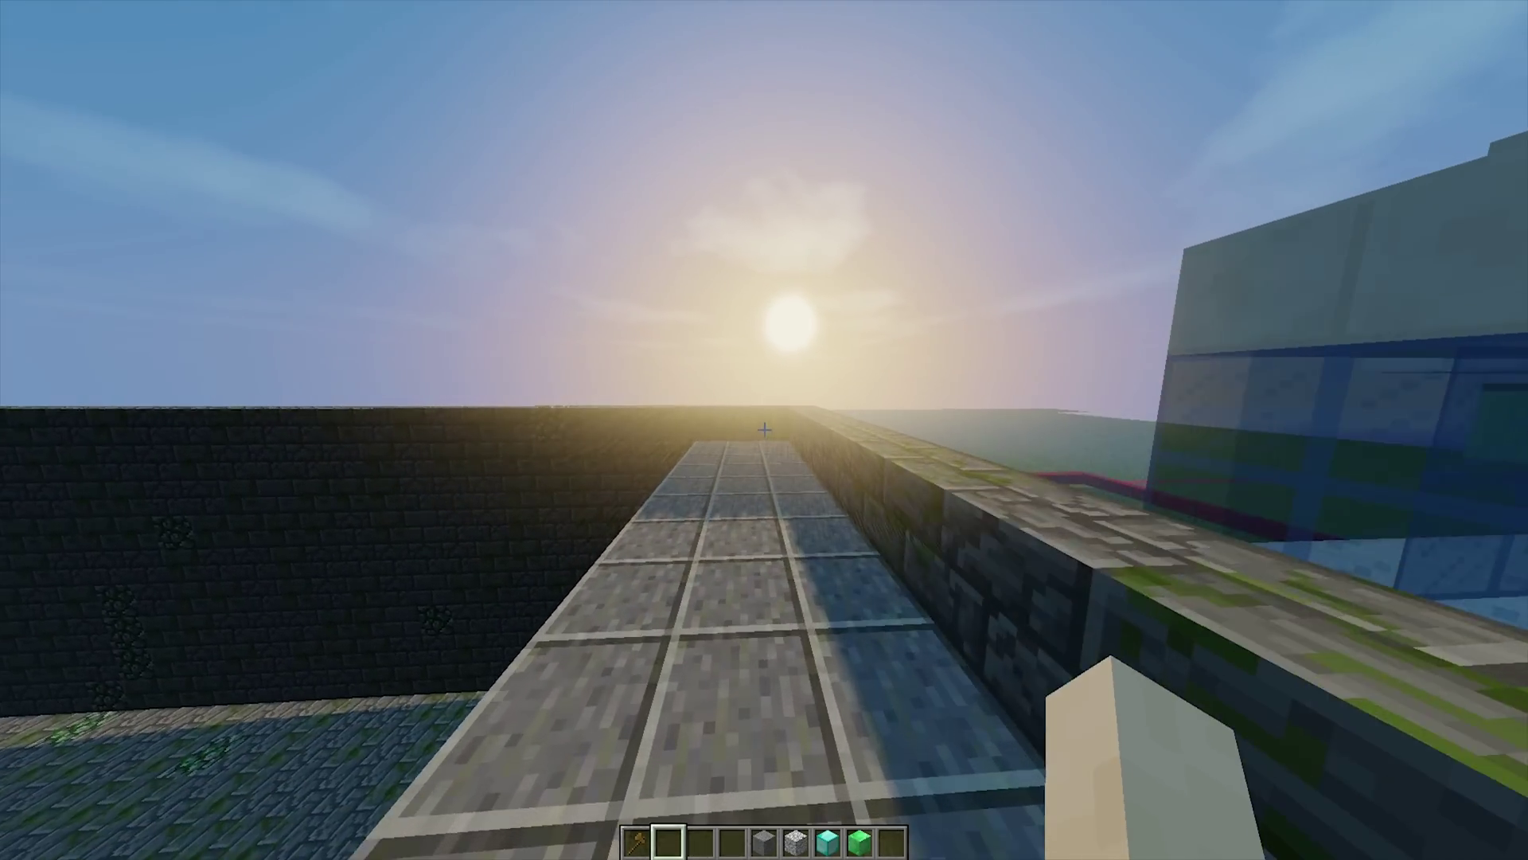
key("w")
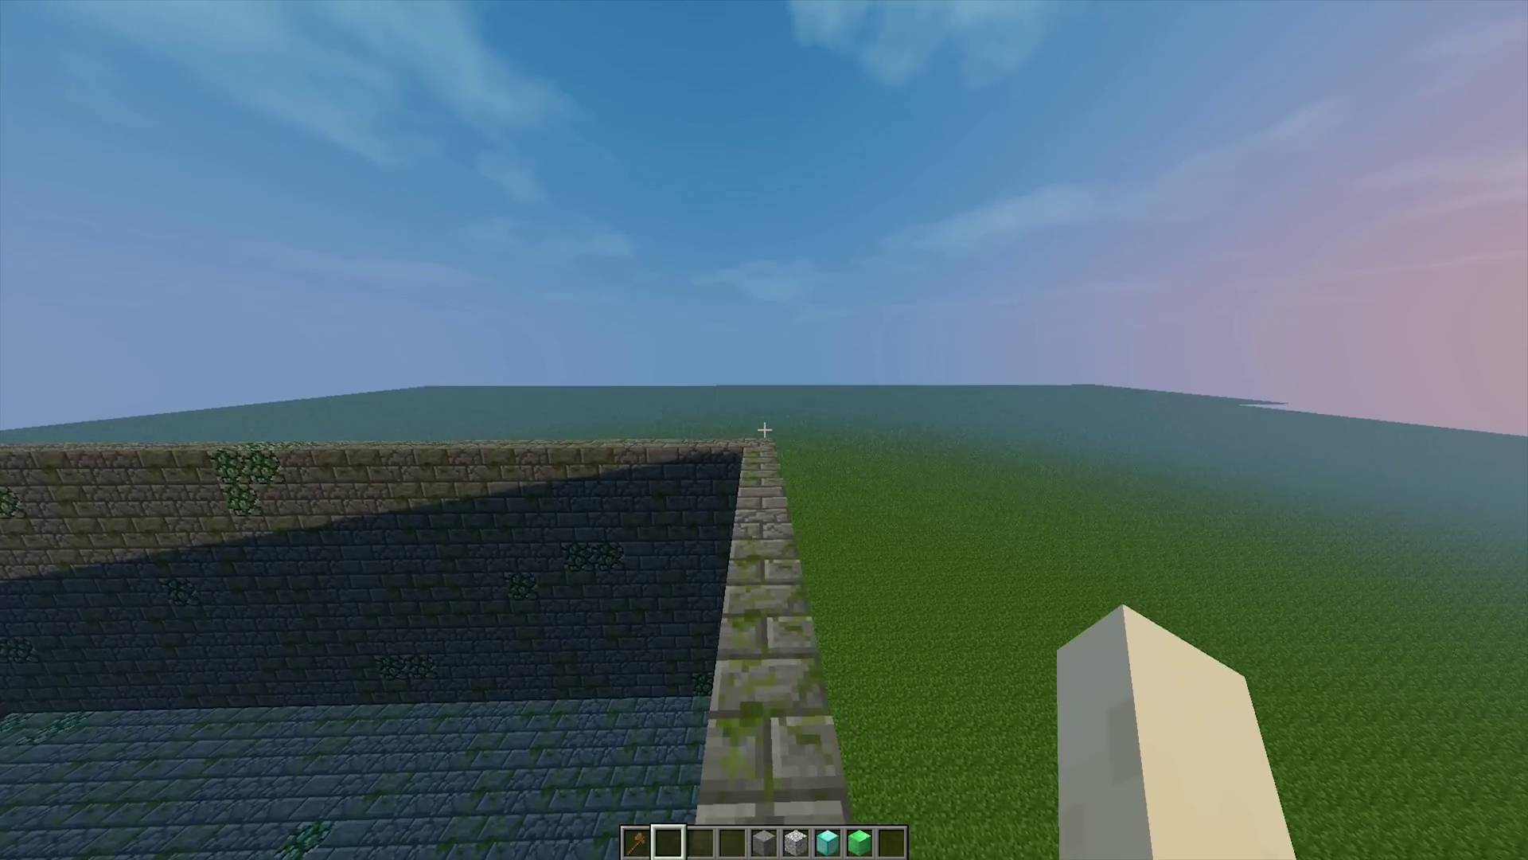
key("w")
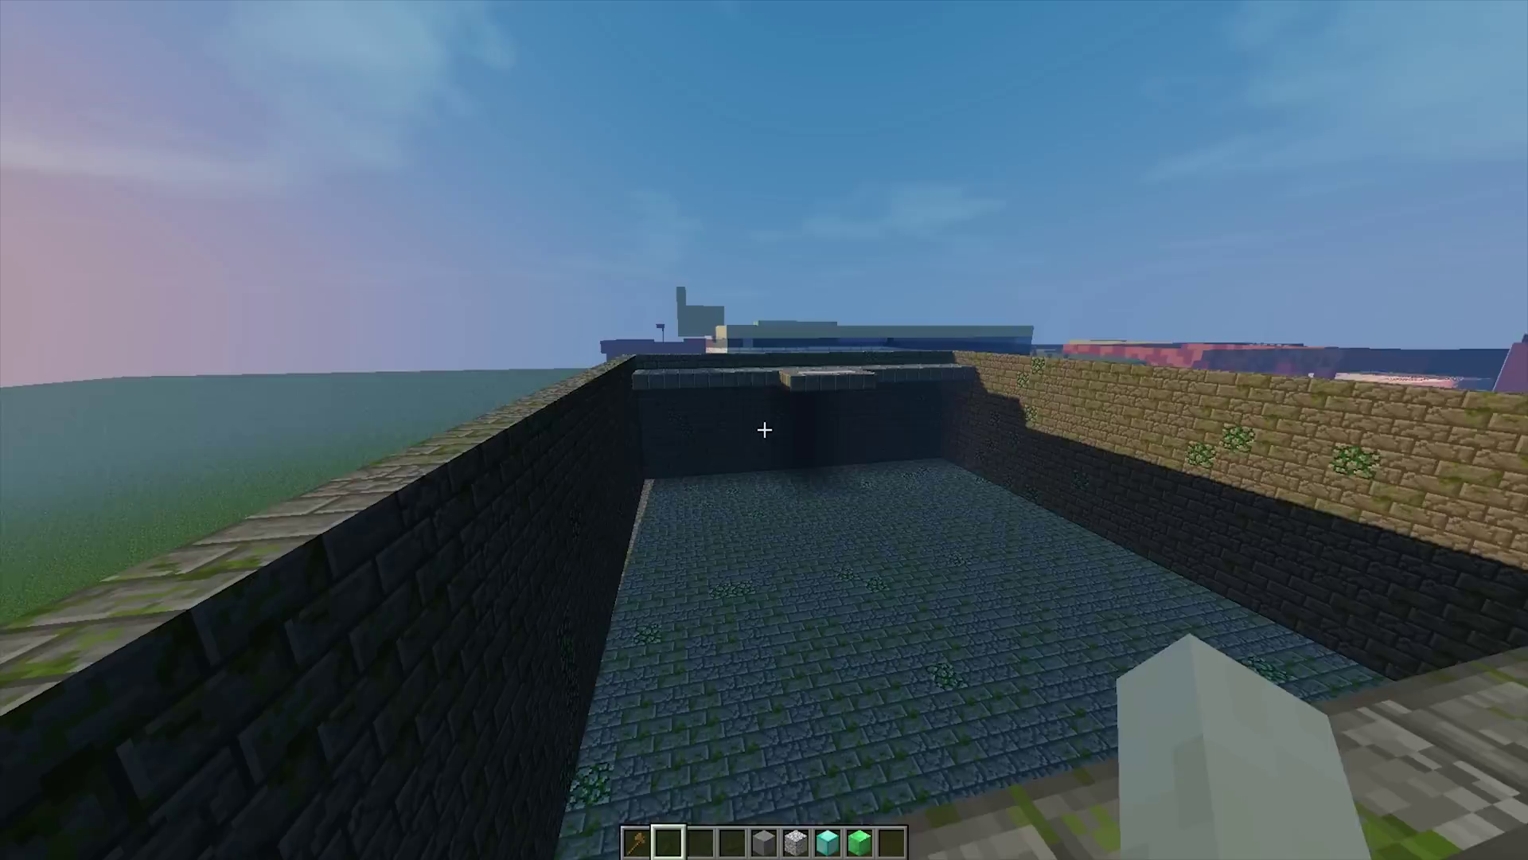
key("space")
key("space")
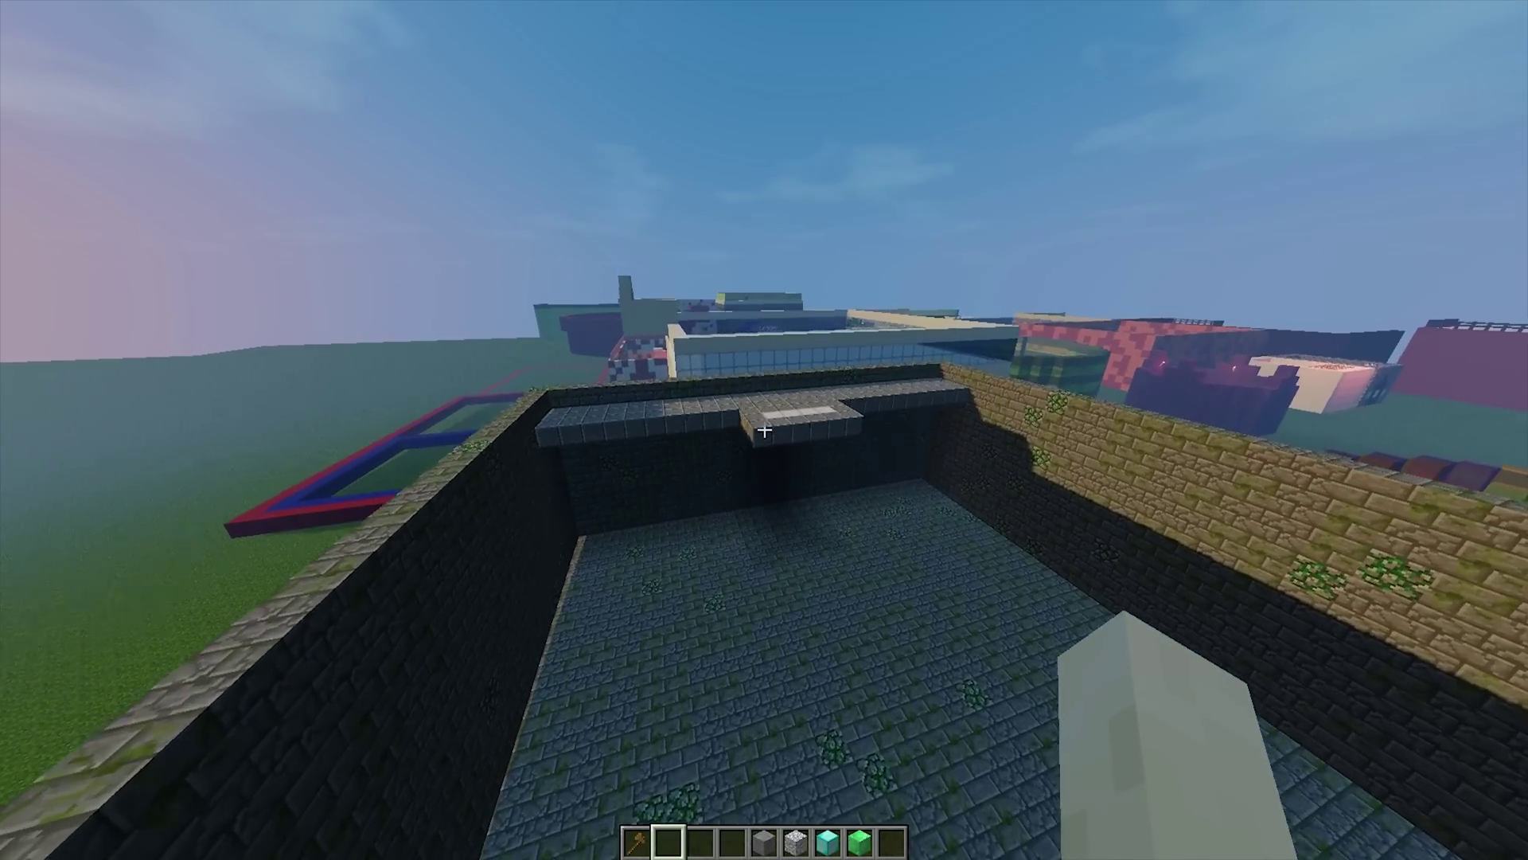
key("w")
key("shift")
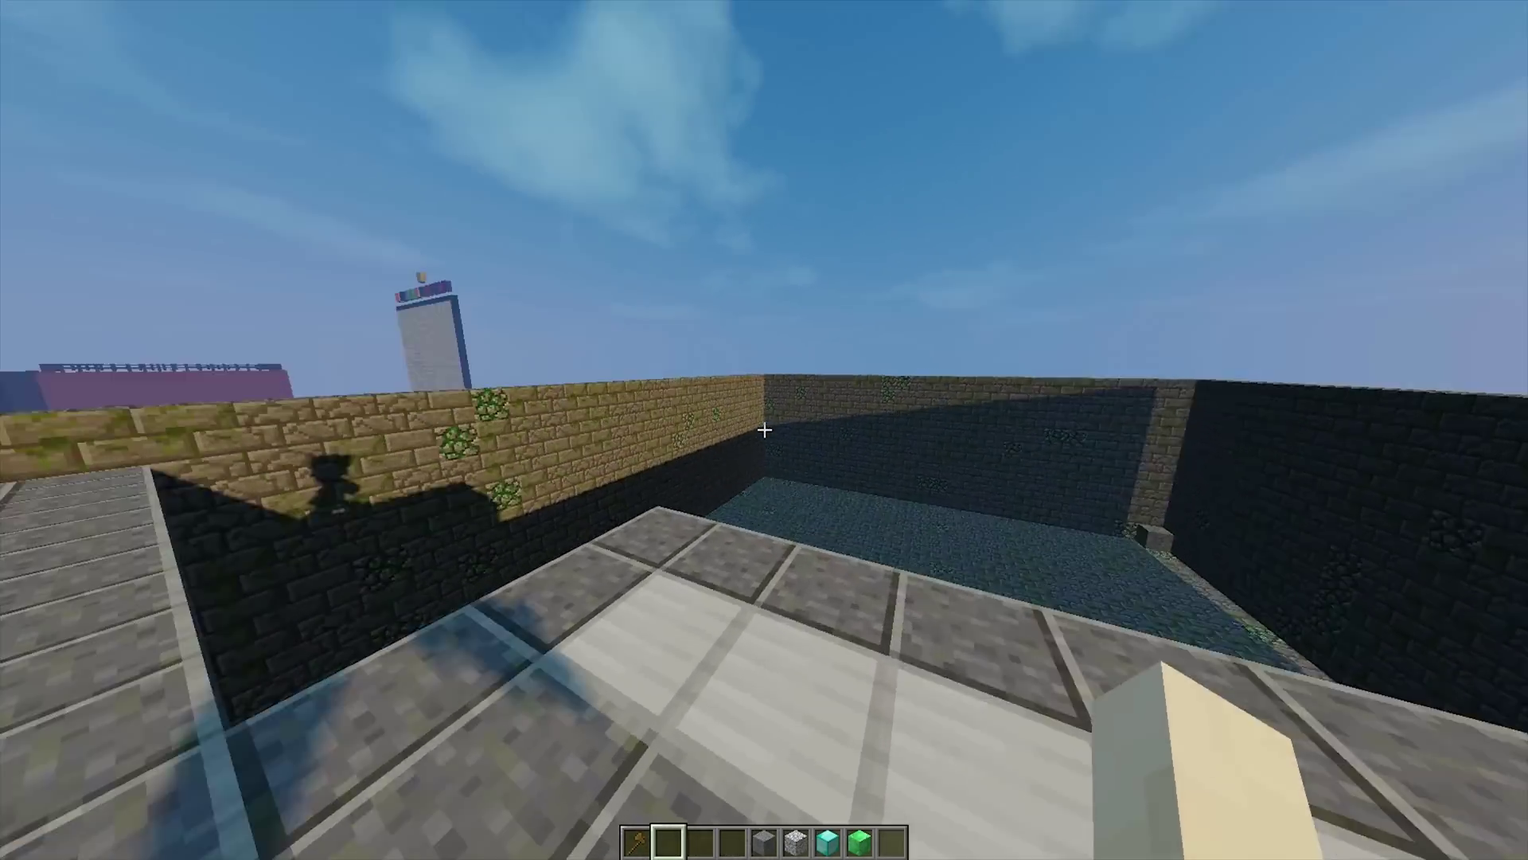
Select the mine region with the axe, from the pit-floor corner block (-198, 4, -639) to the opposite block beneath the platform (-223, 10, -611)
key("1")
key("space")
key("space")
key("w")
key("shift")
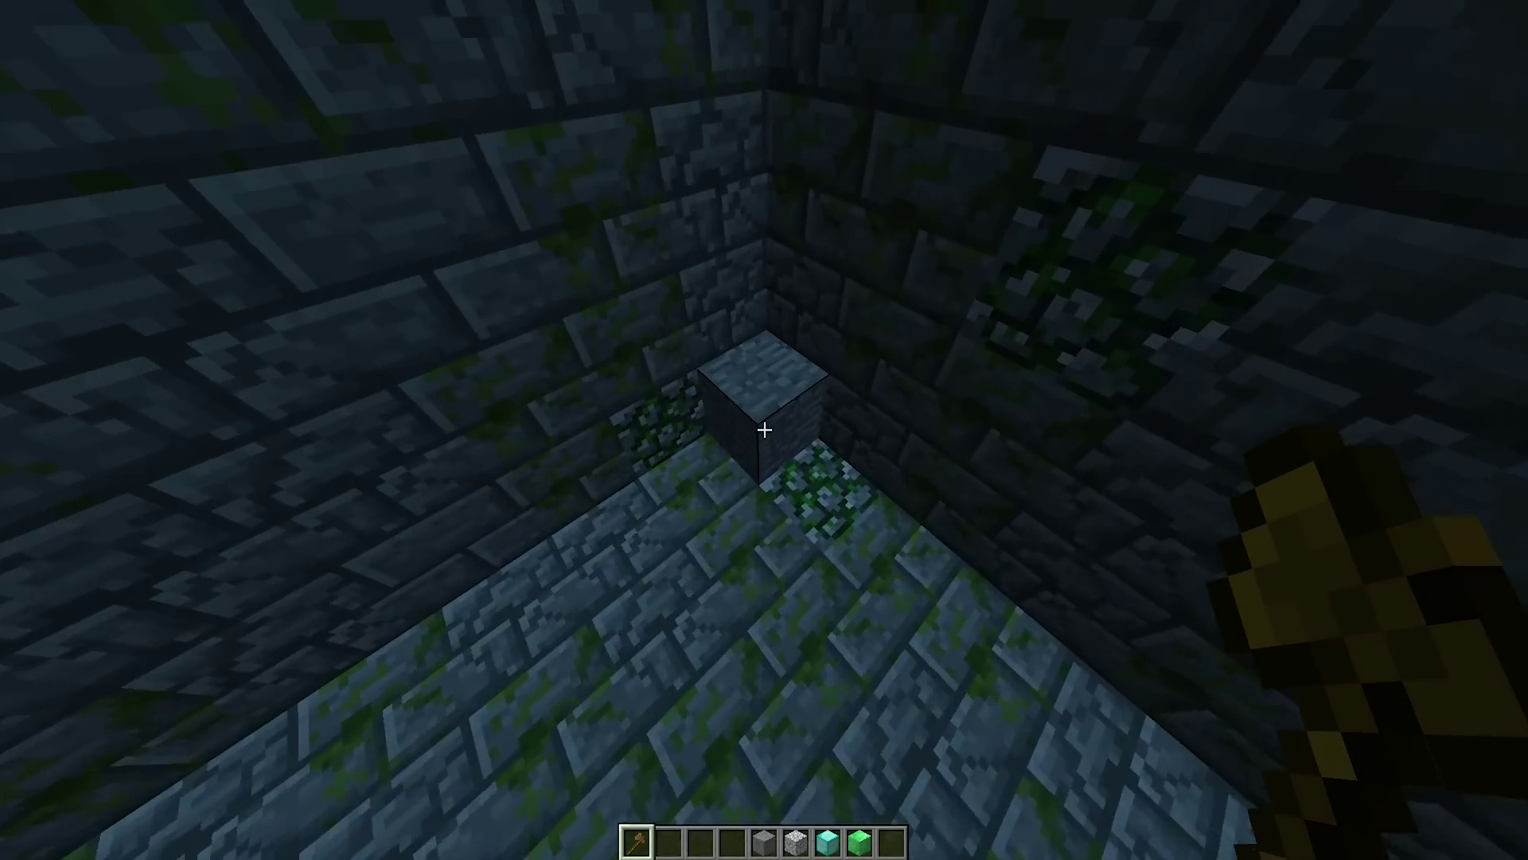
left_click(764, 430)
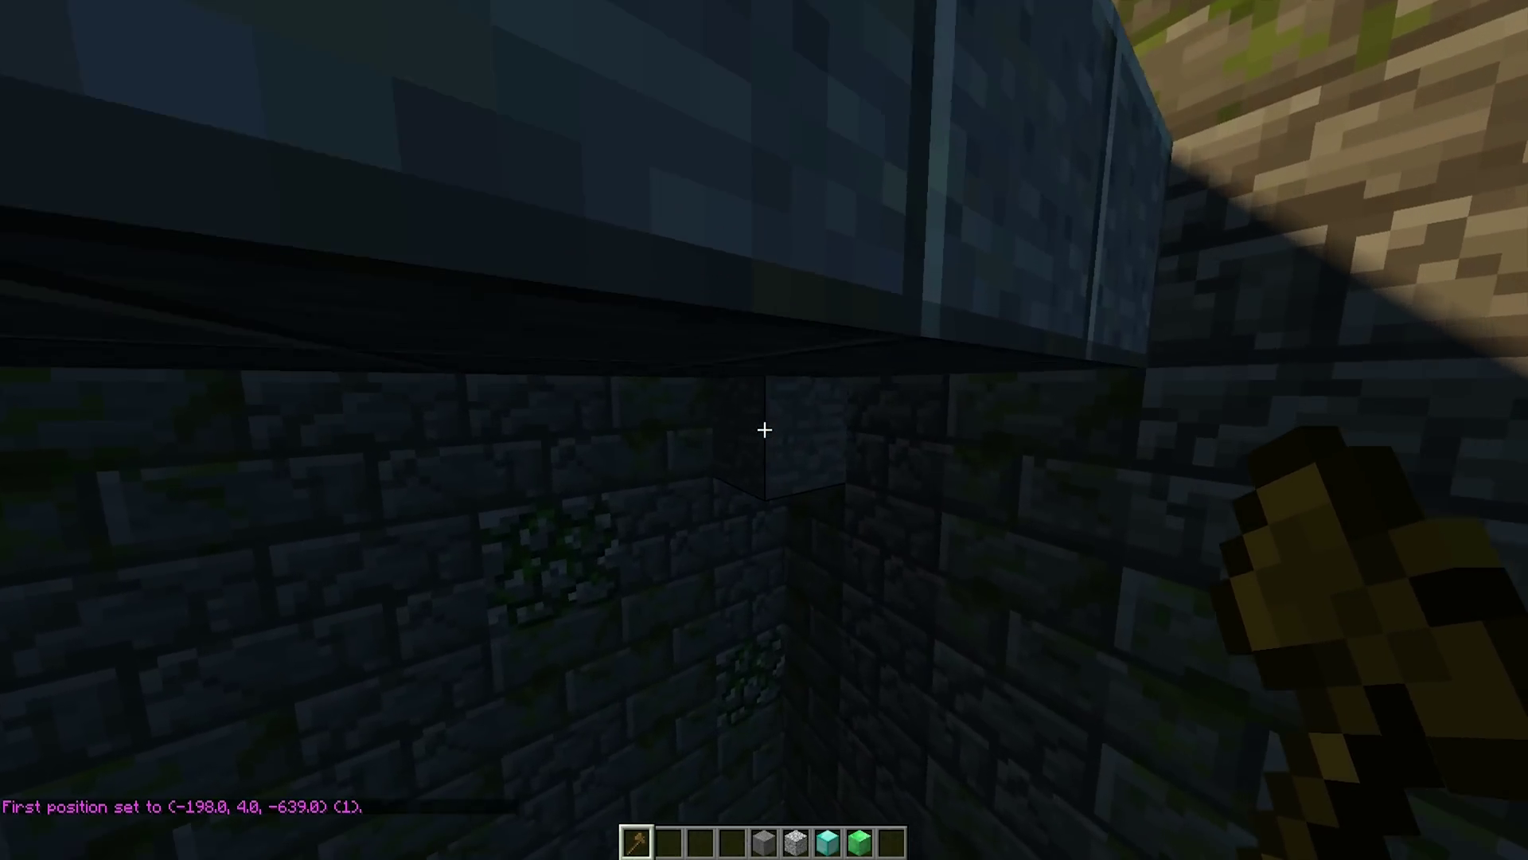
right_click(764, 429)
key("2")
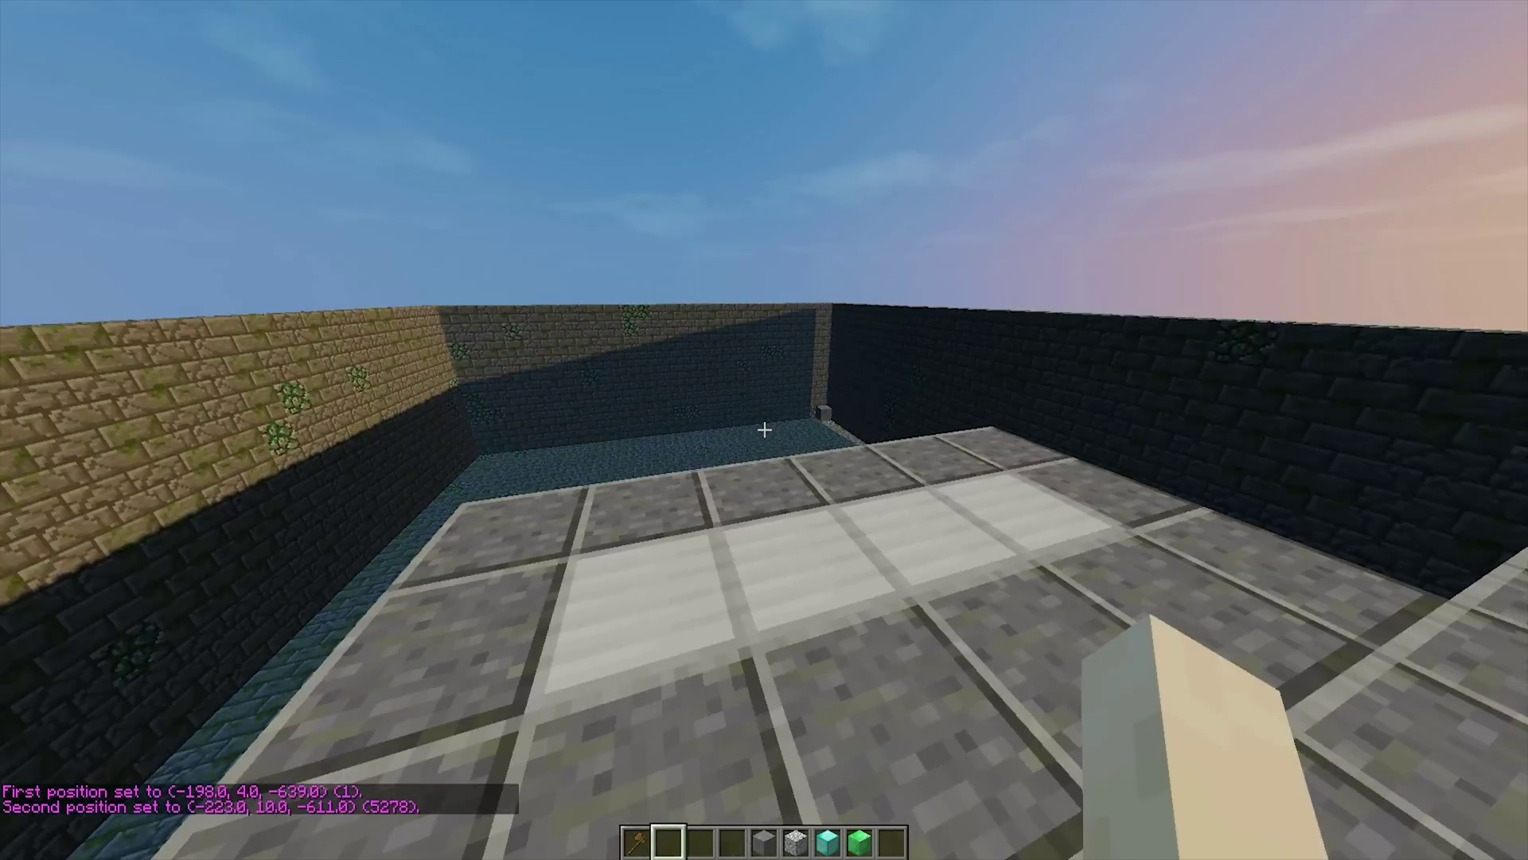
Create a mine named test and set its region to the selected area with /mine setregion test
key("s")
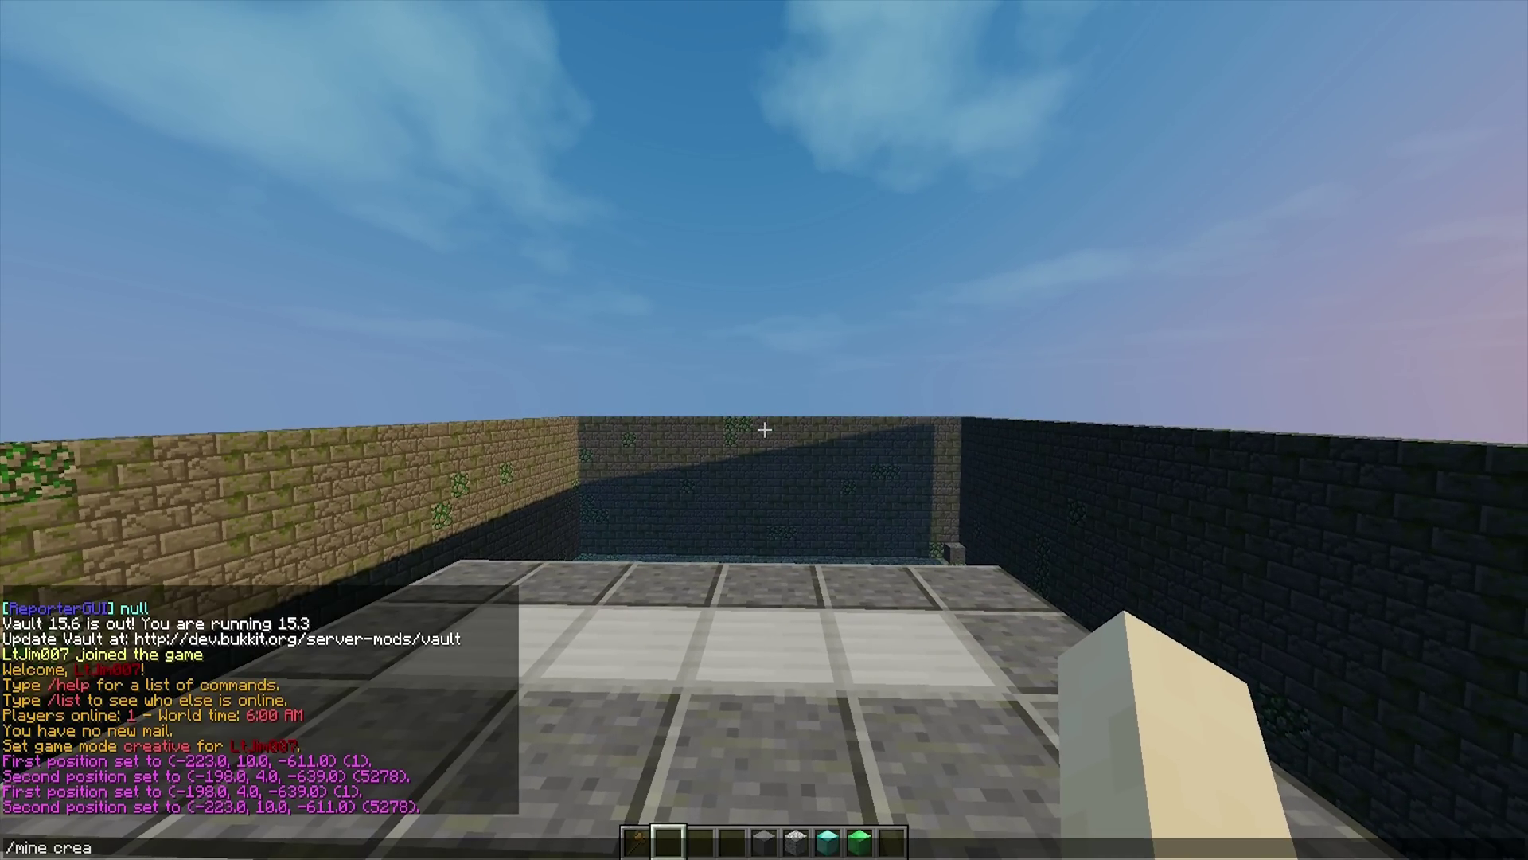
key("Return")
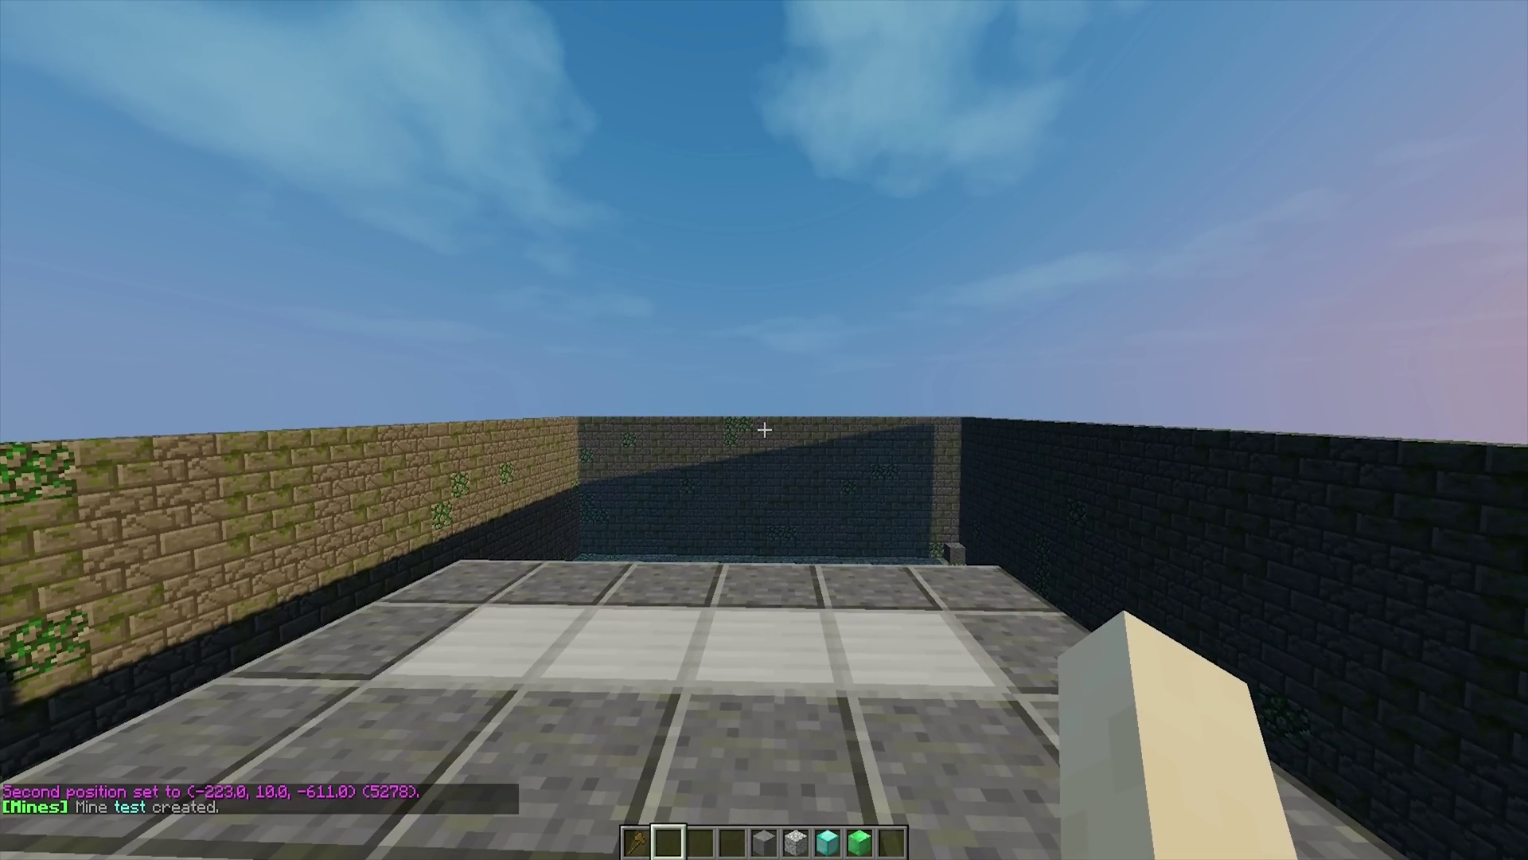
key("w")
key("slash")
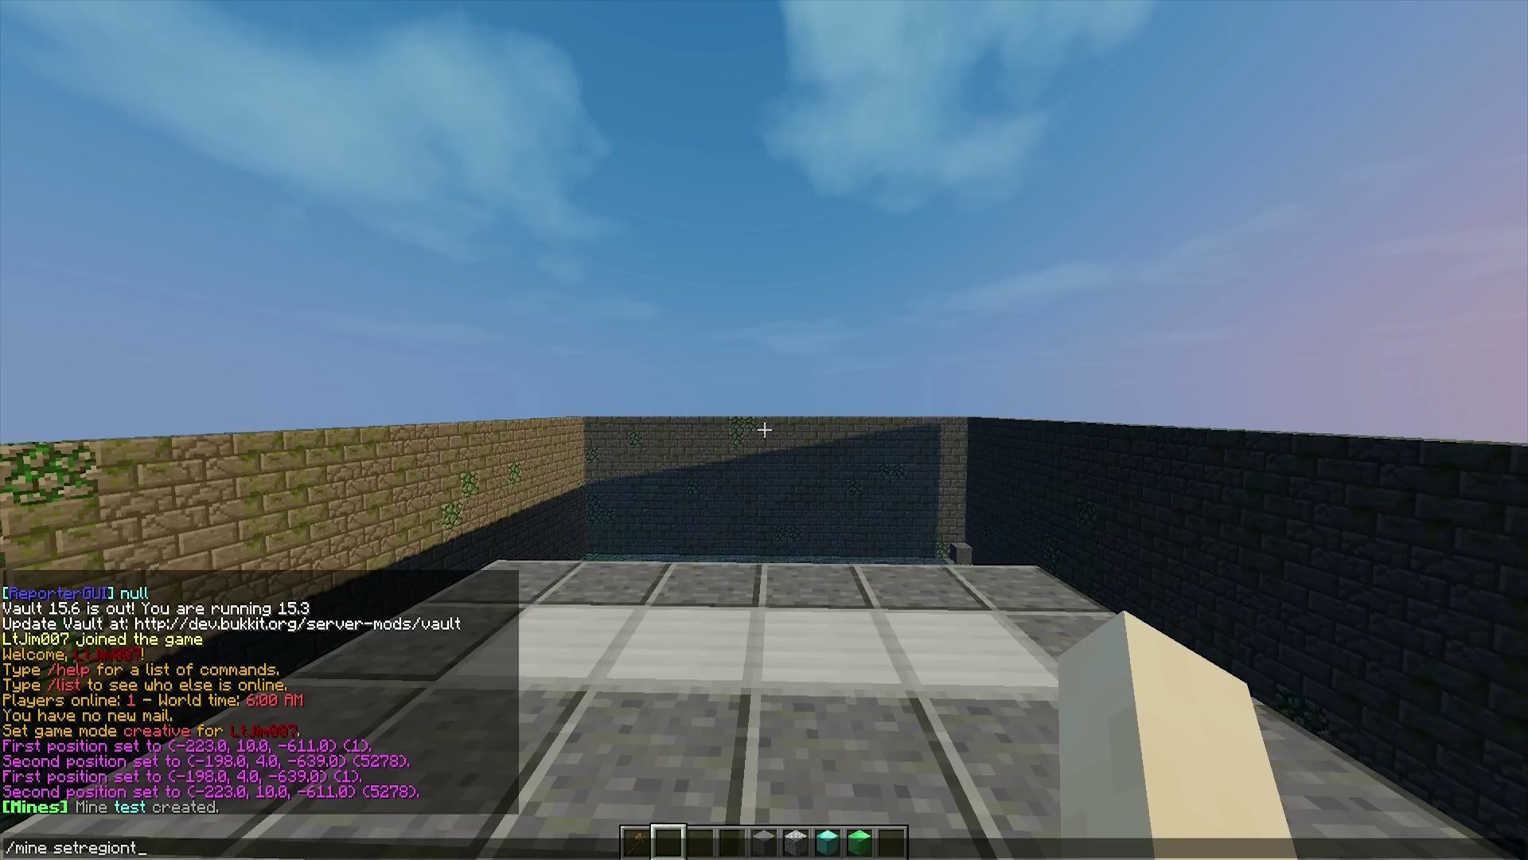
key("Return")
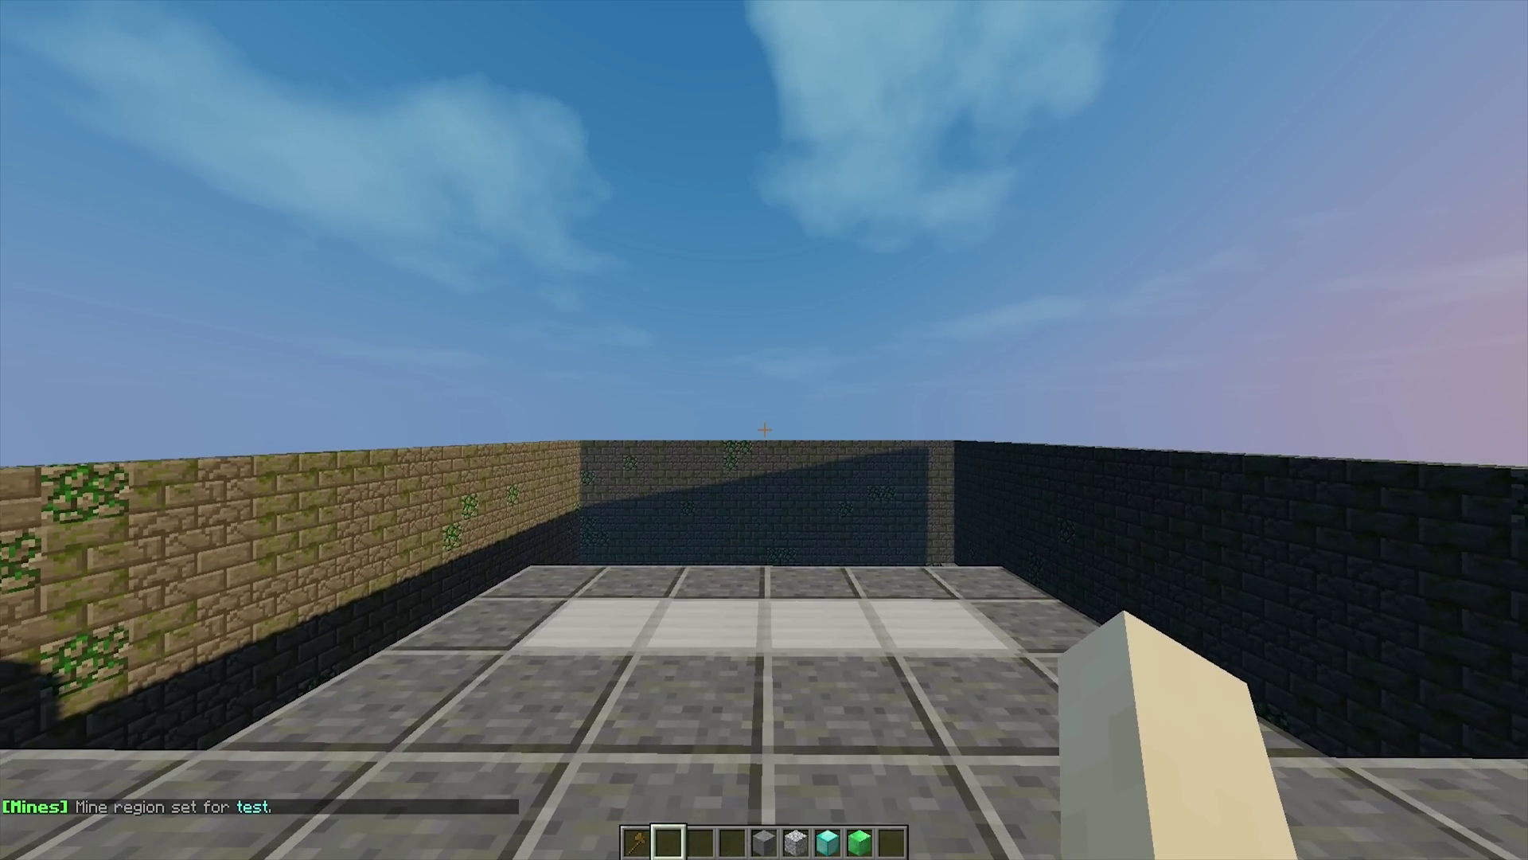
Set the test mine's teleport point on the platform with /mine settp test
key("slash")
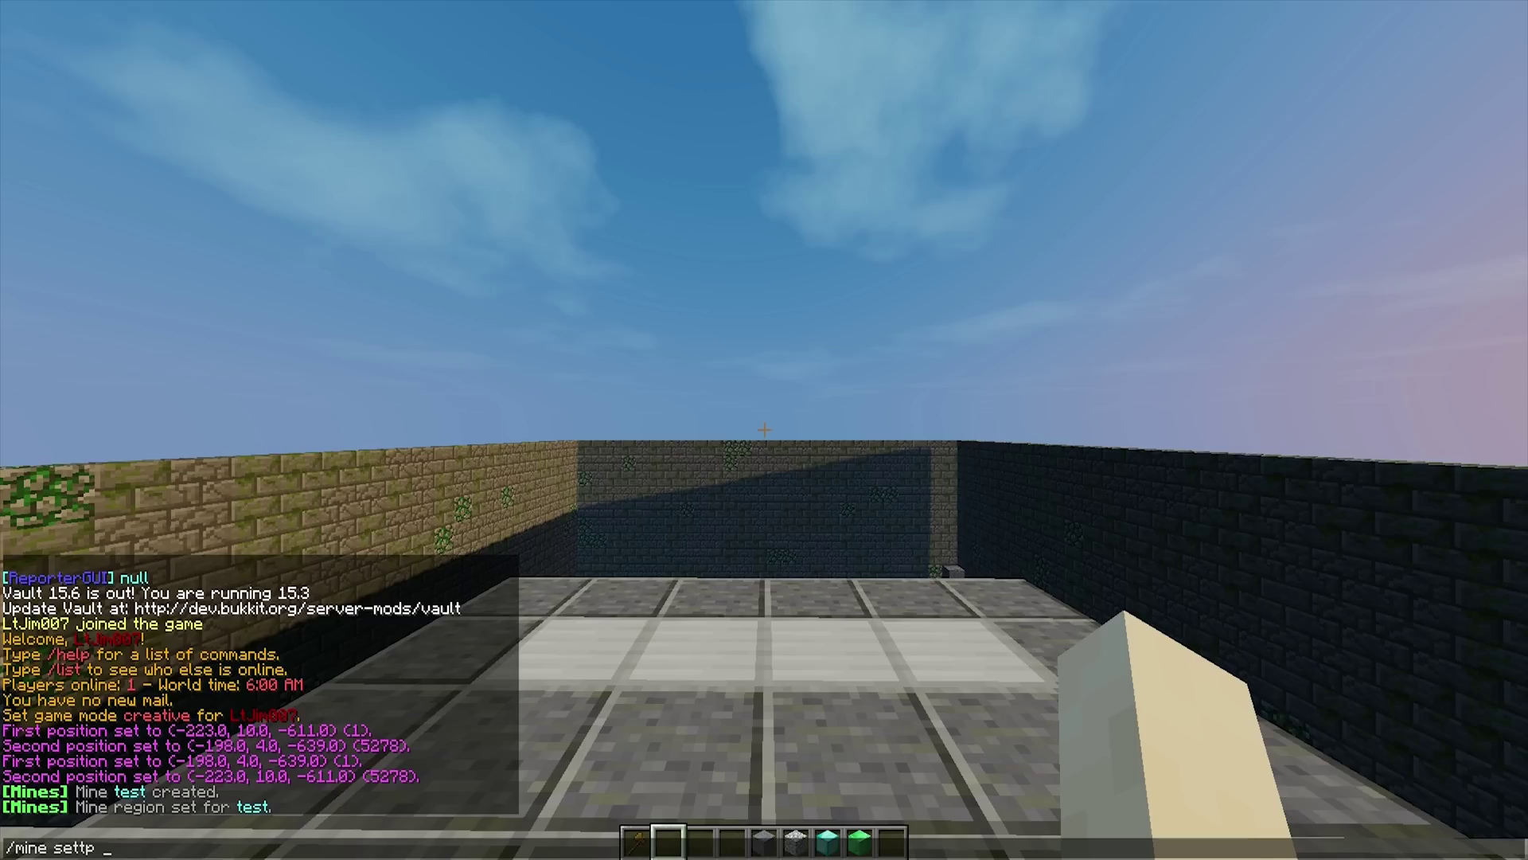
type("mine settp test")
key("Return")
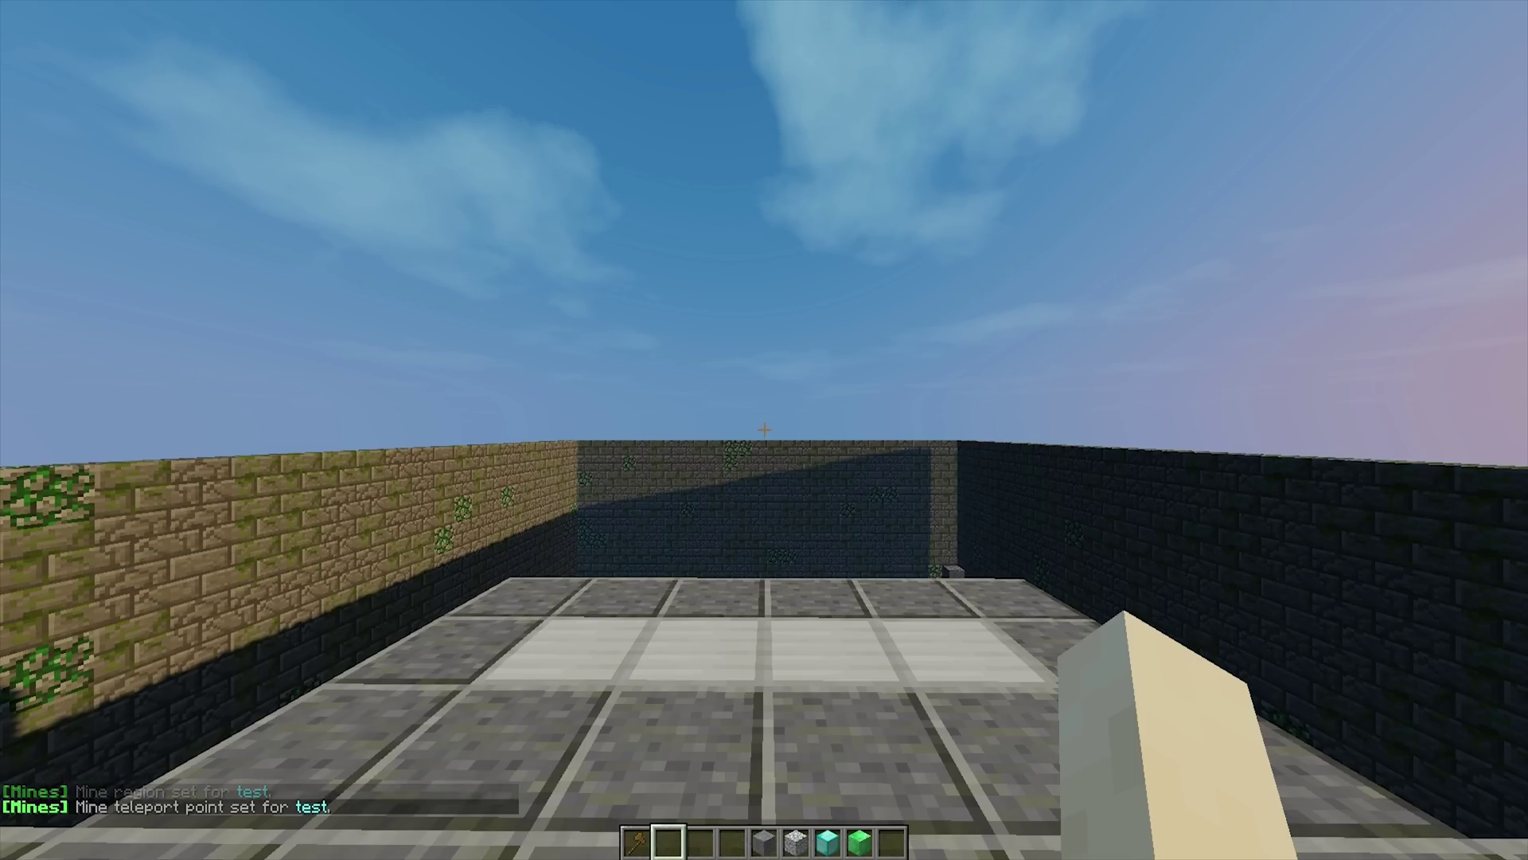
Test the teleport from the mine's control panel twice, opening it with /mine panel test
key("t")
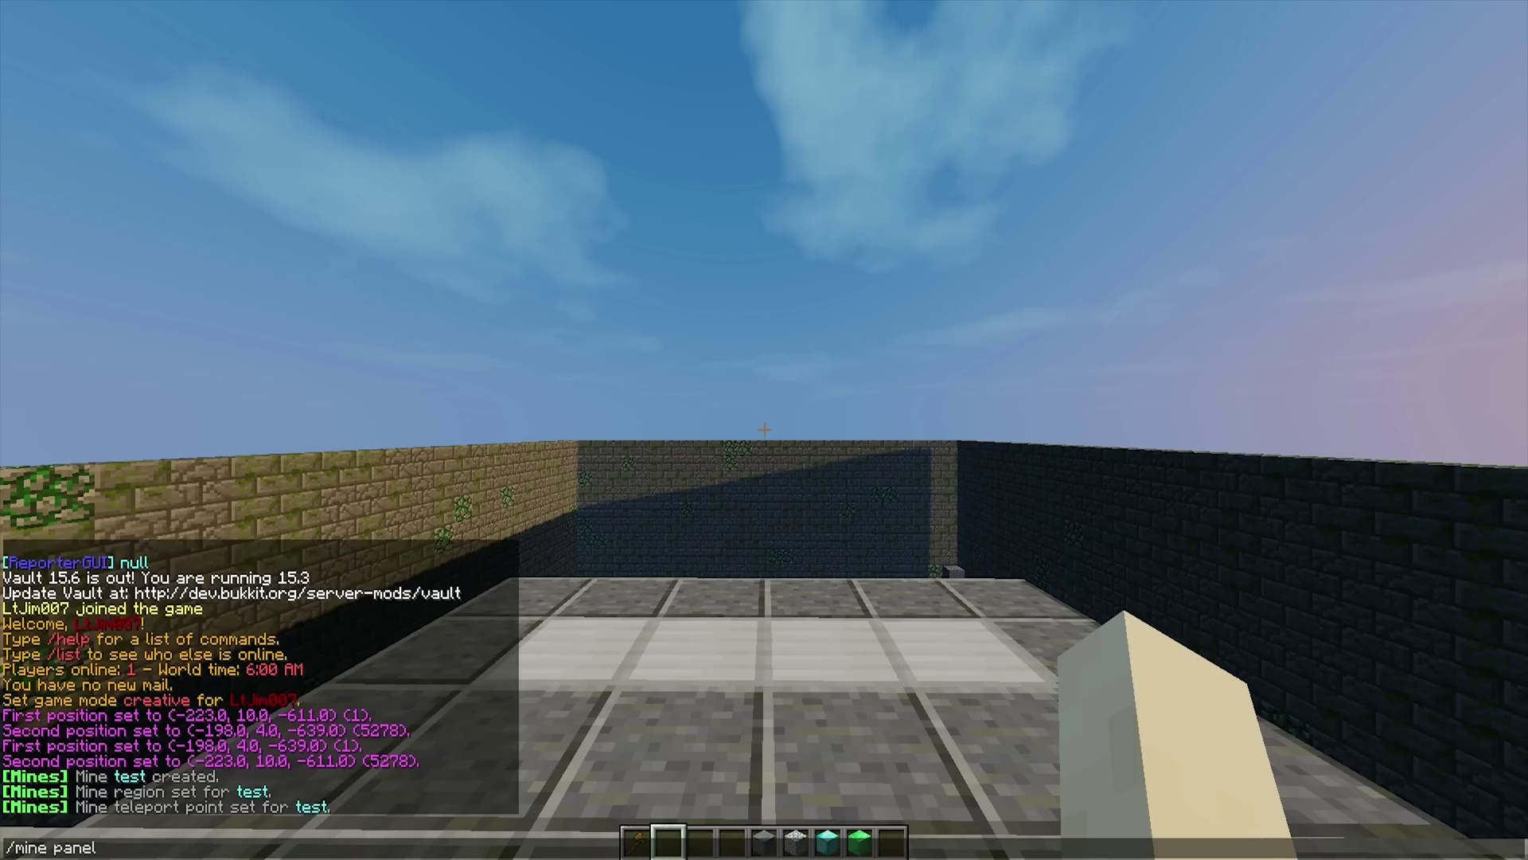
type("/mine panel test")
key("Return")
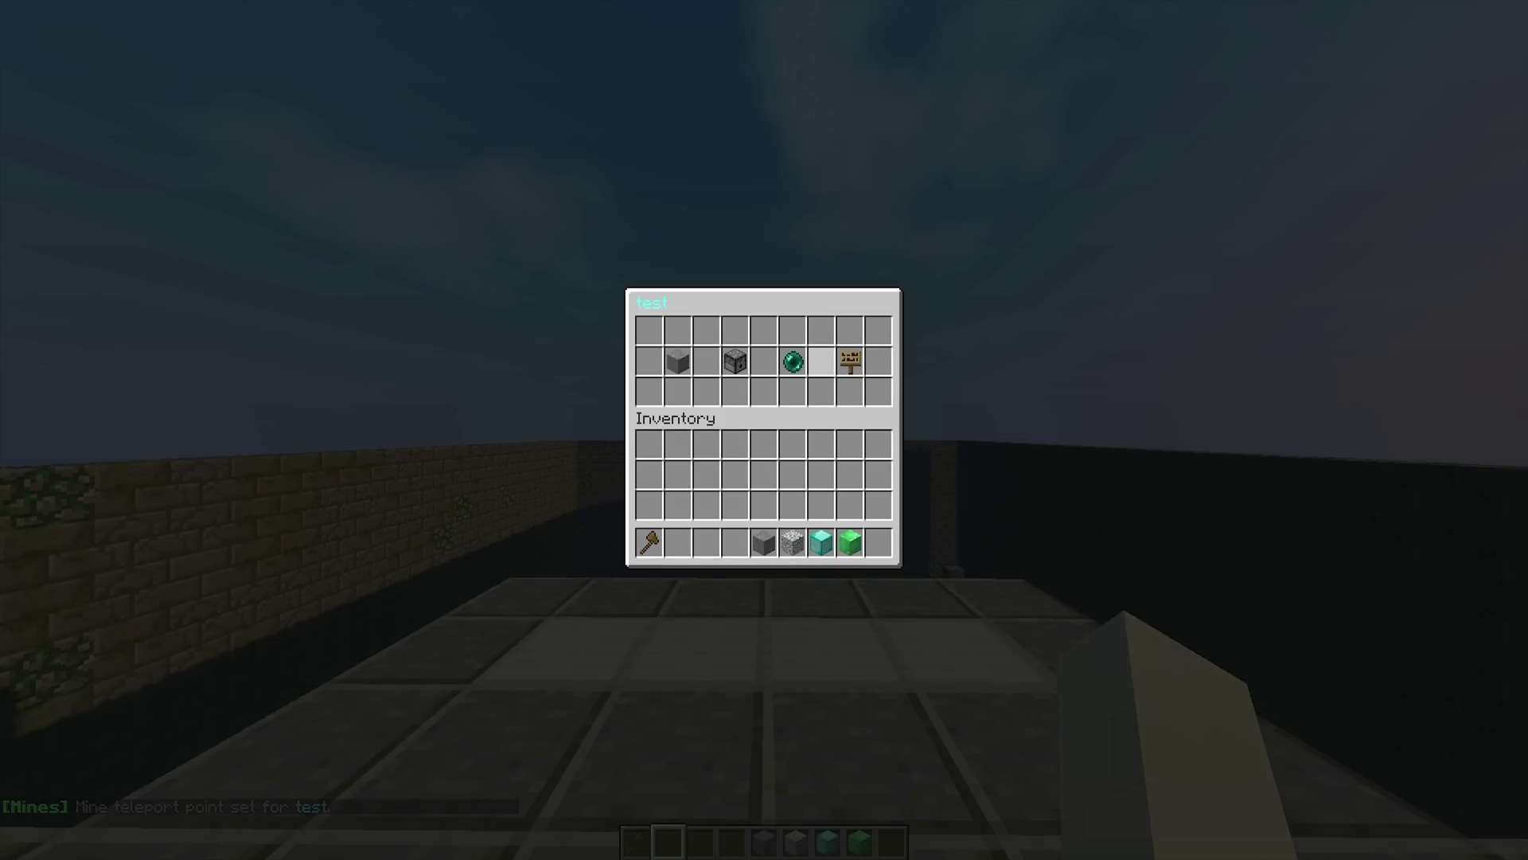
left_click(793, 361)
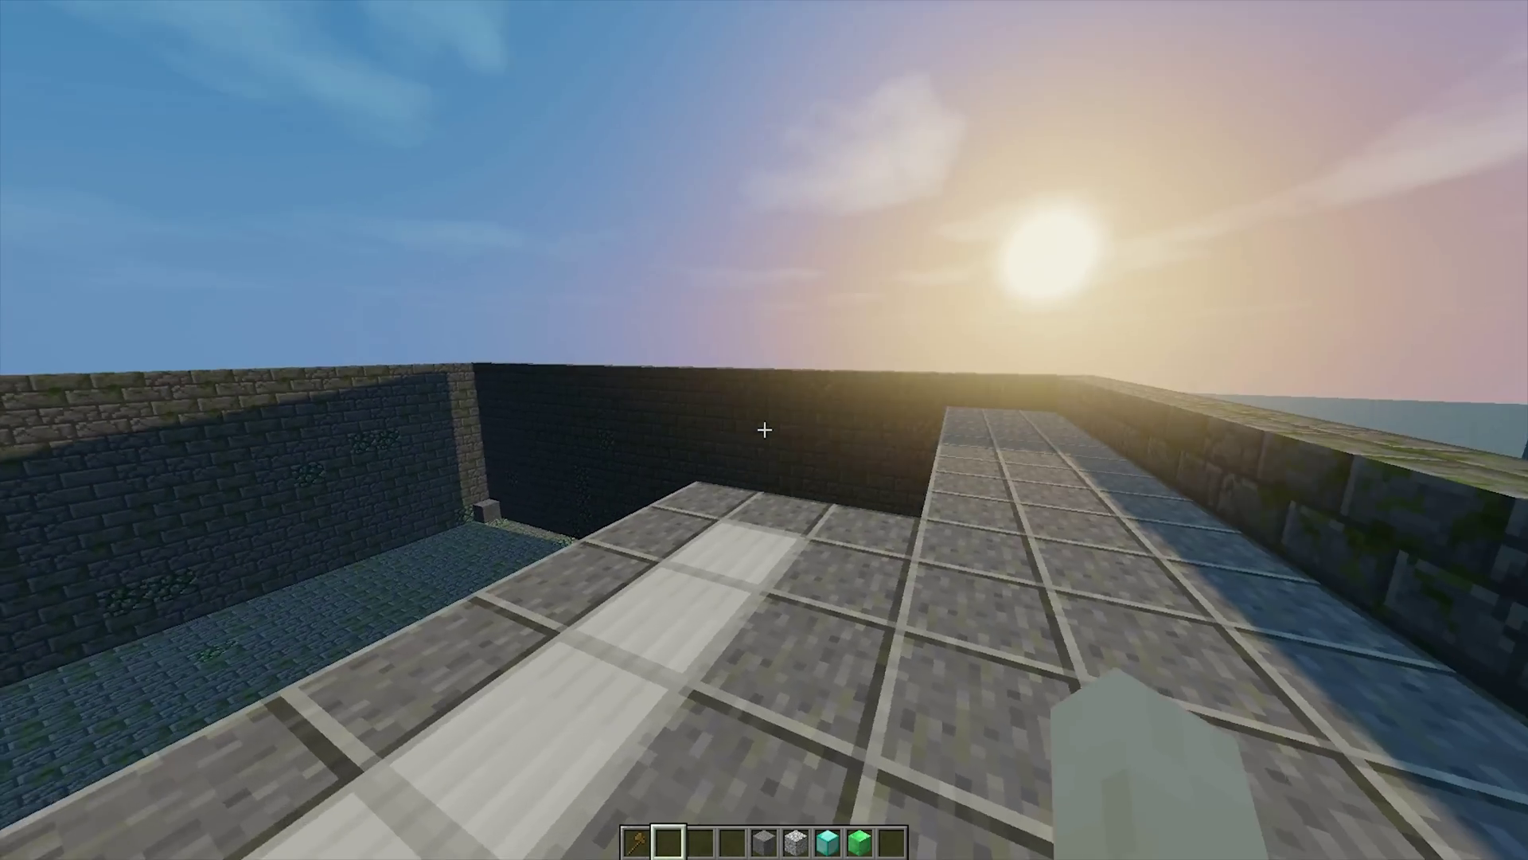
key("t")
key("Up")
key("Return")
left_click(794, 362)
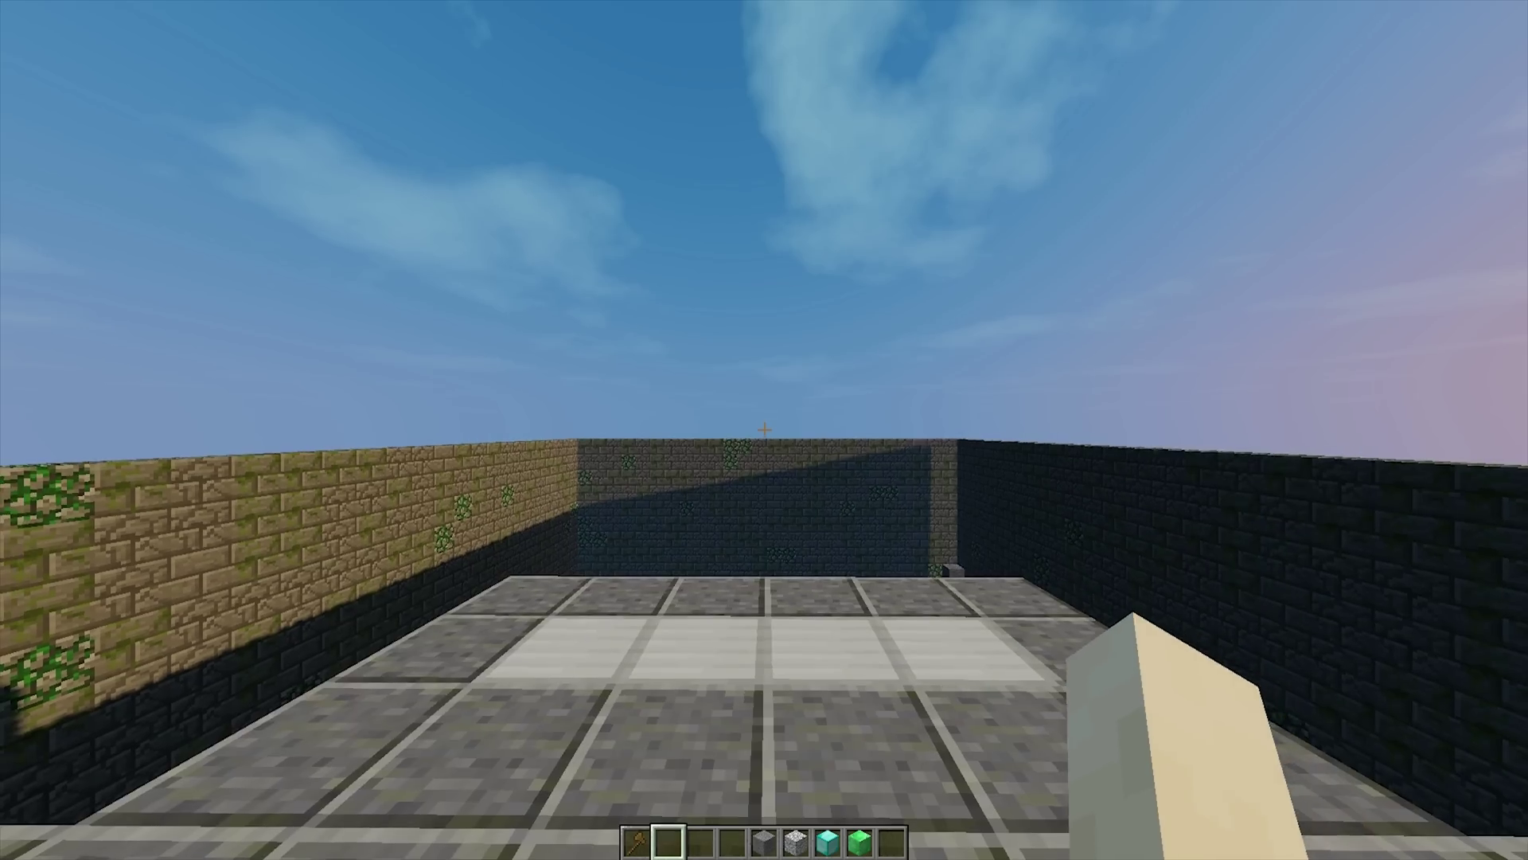
Reopen the test mine's control panel and go to its block management
key("t")
key("Up")
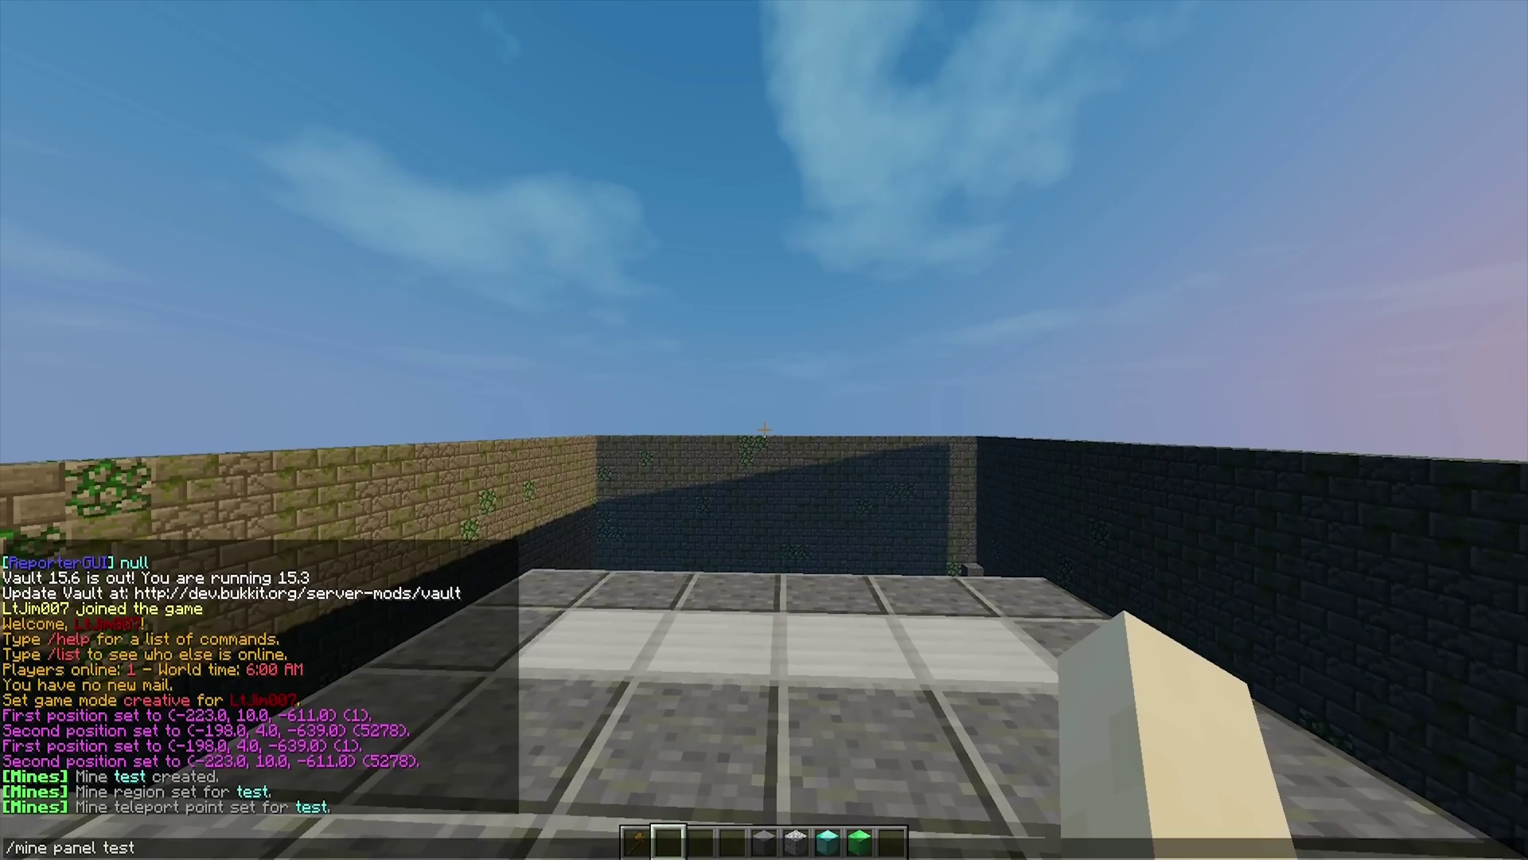
key("Return")
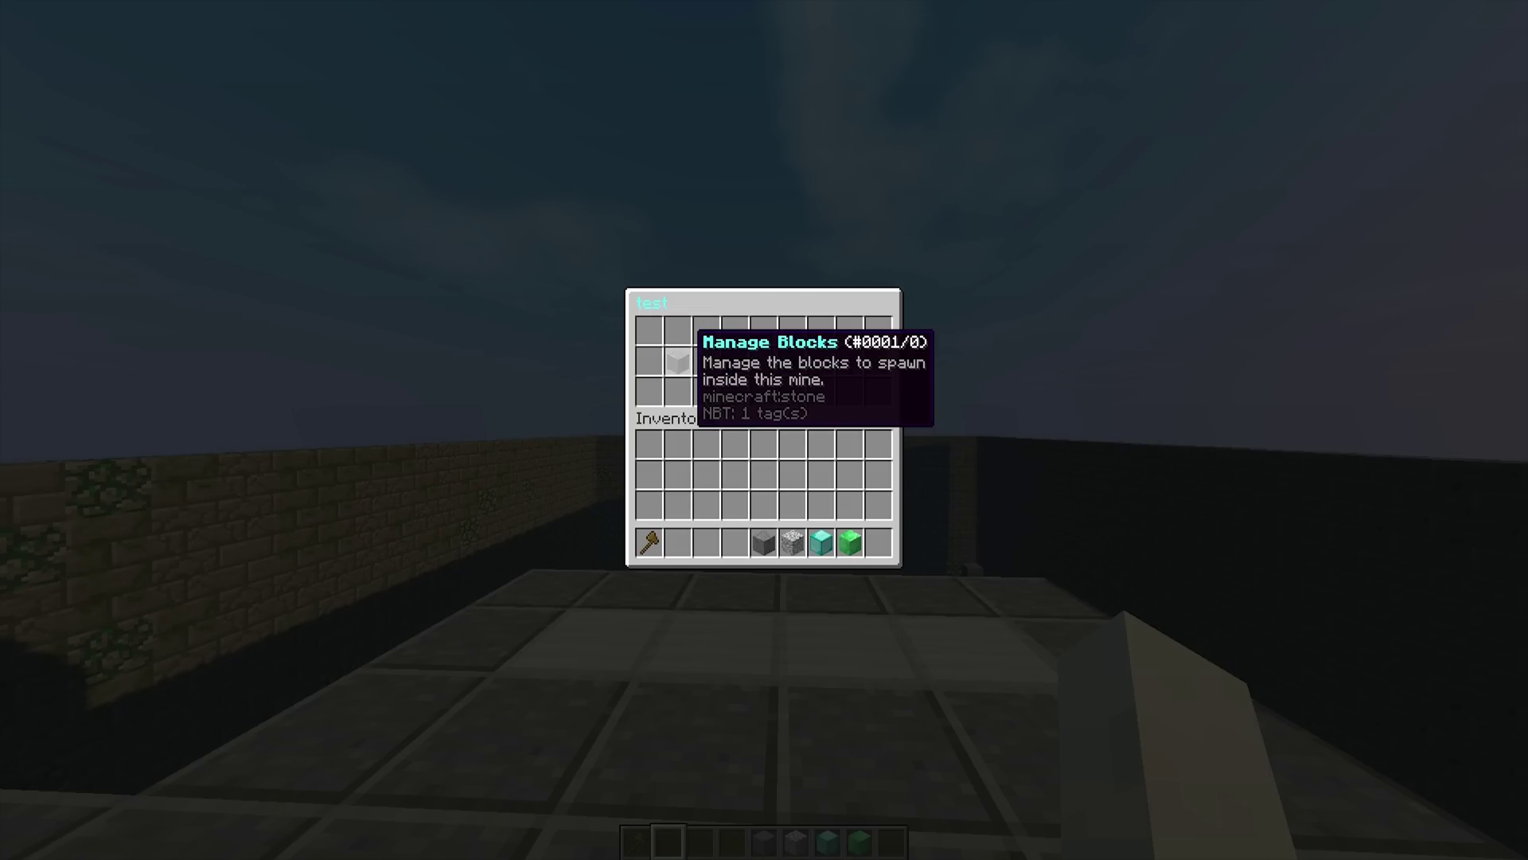
left_click(679, 354)
Add stone to the mine with a 25% spawn chance, and remove that entry again
left_click(764, 432)
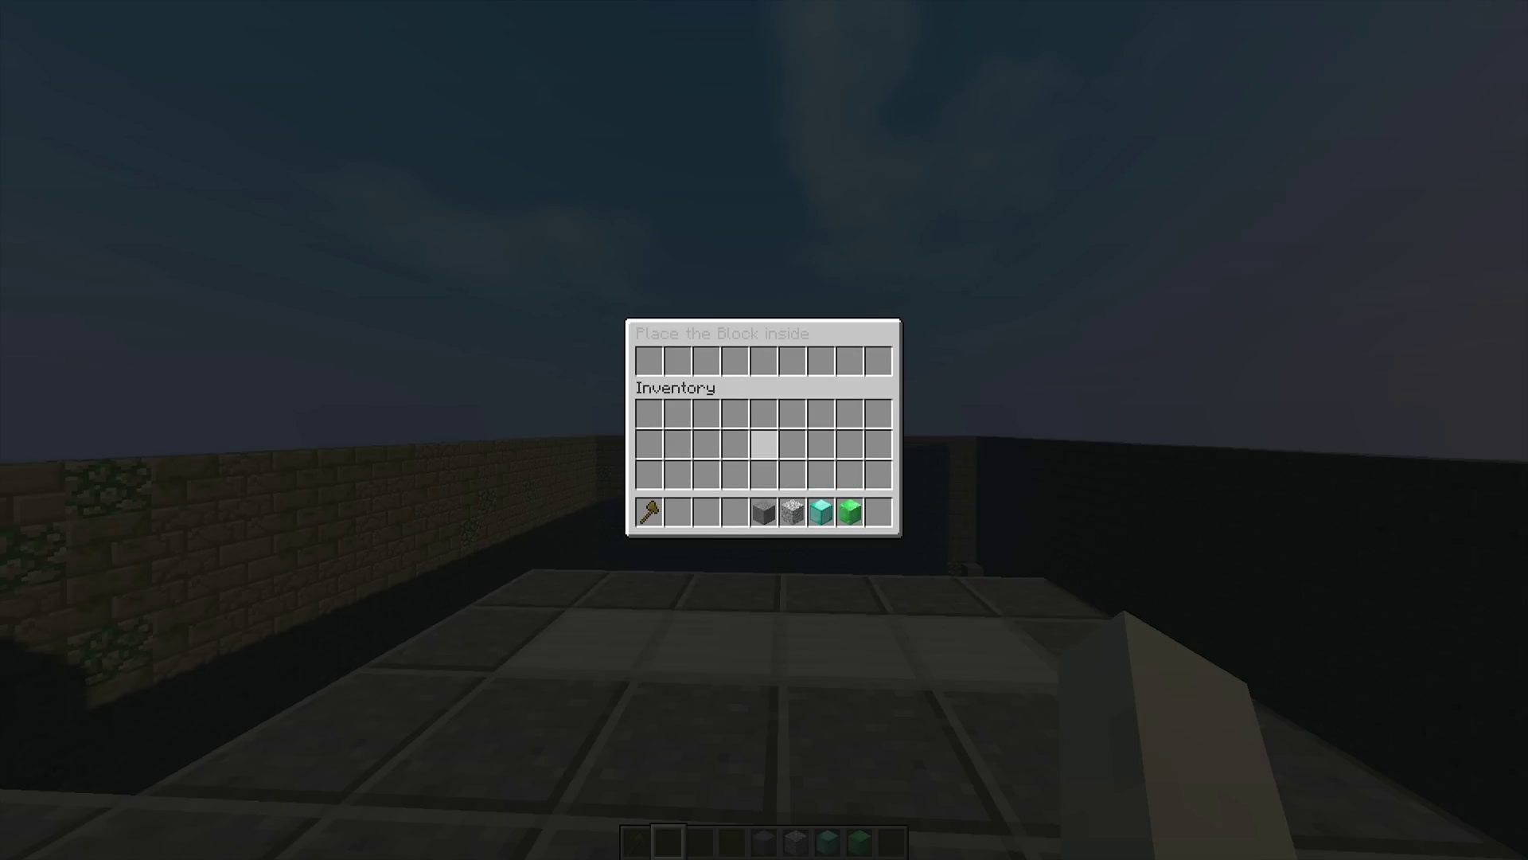
left_click(761, 511)
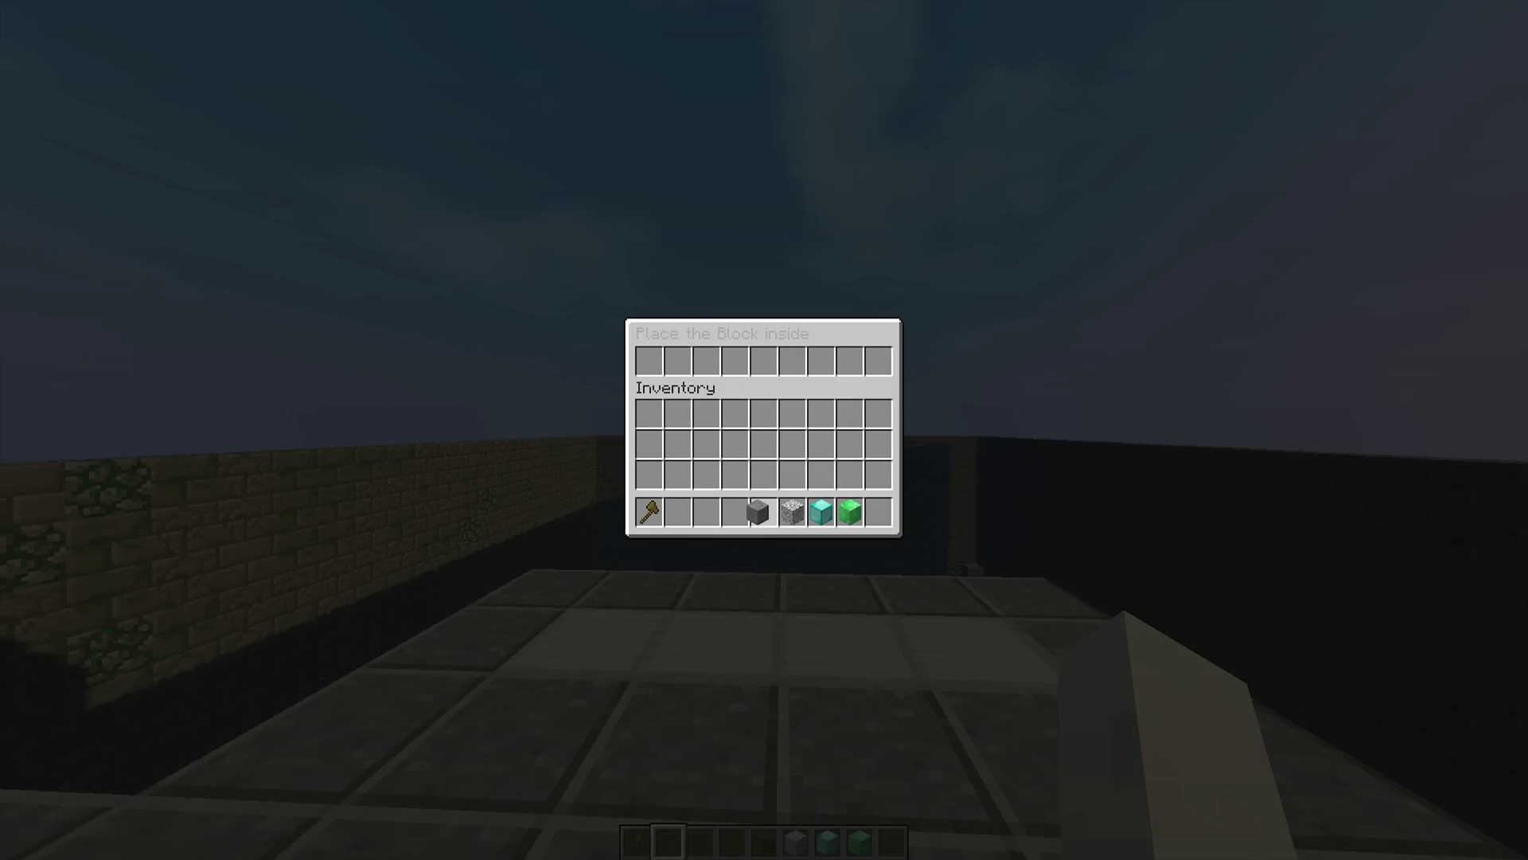
left_click(649, 360)
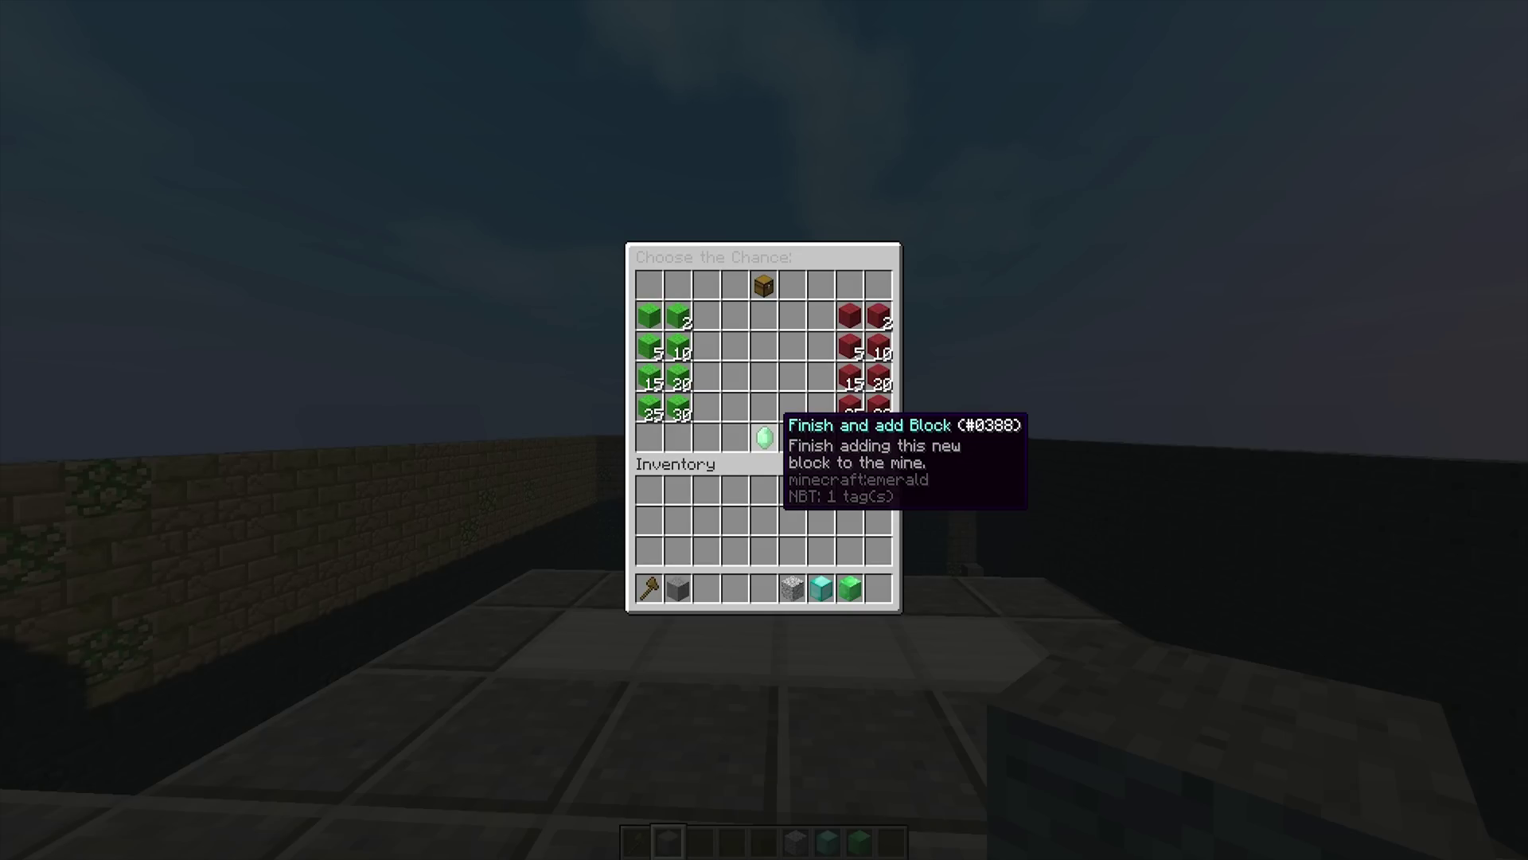
left_click(764, 437)
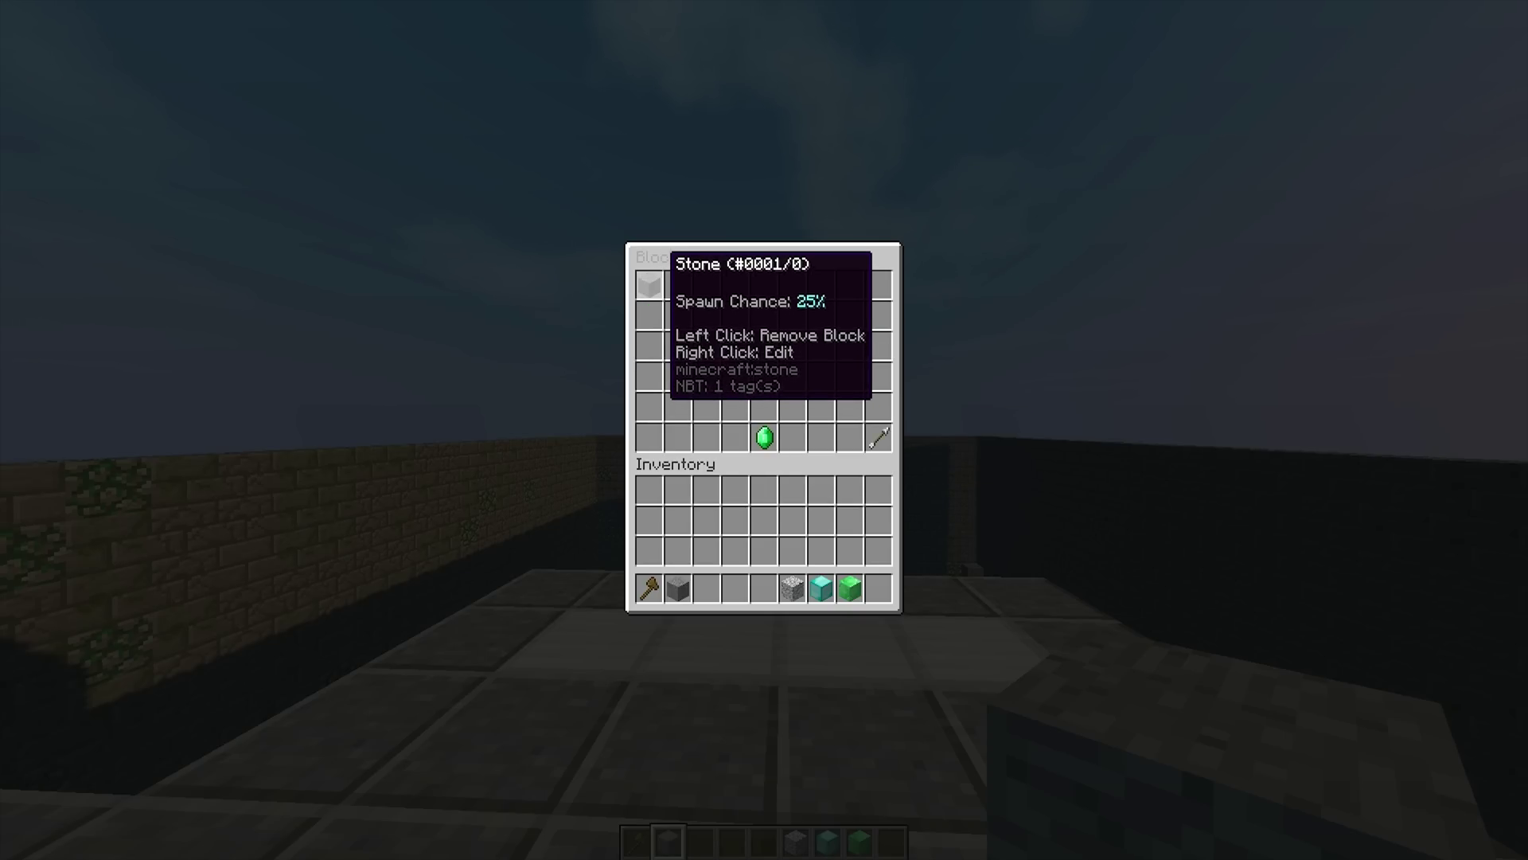
left_click(653, 280)
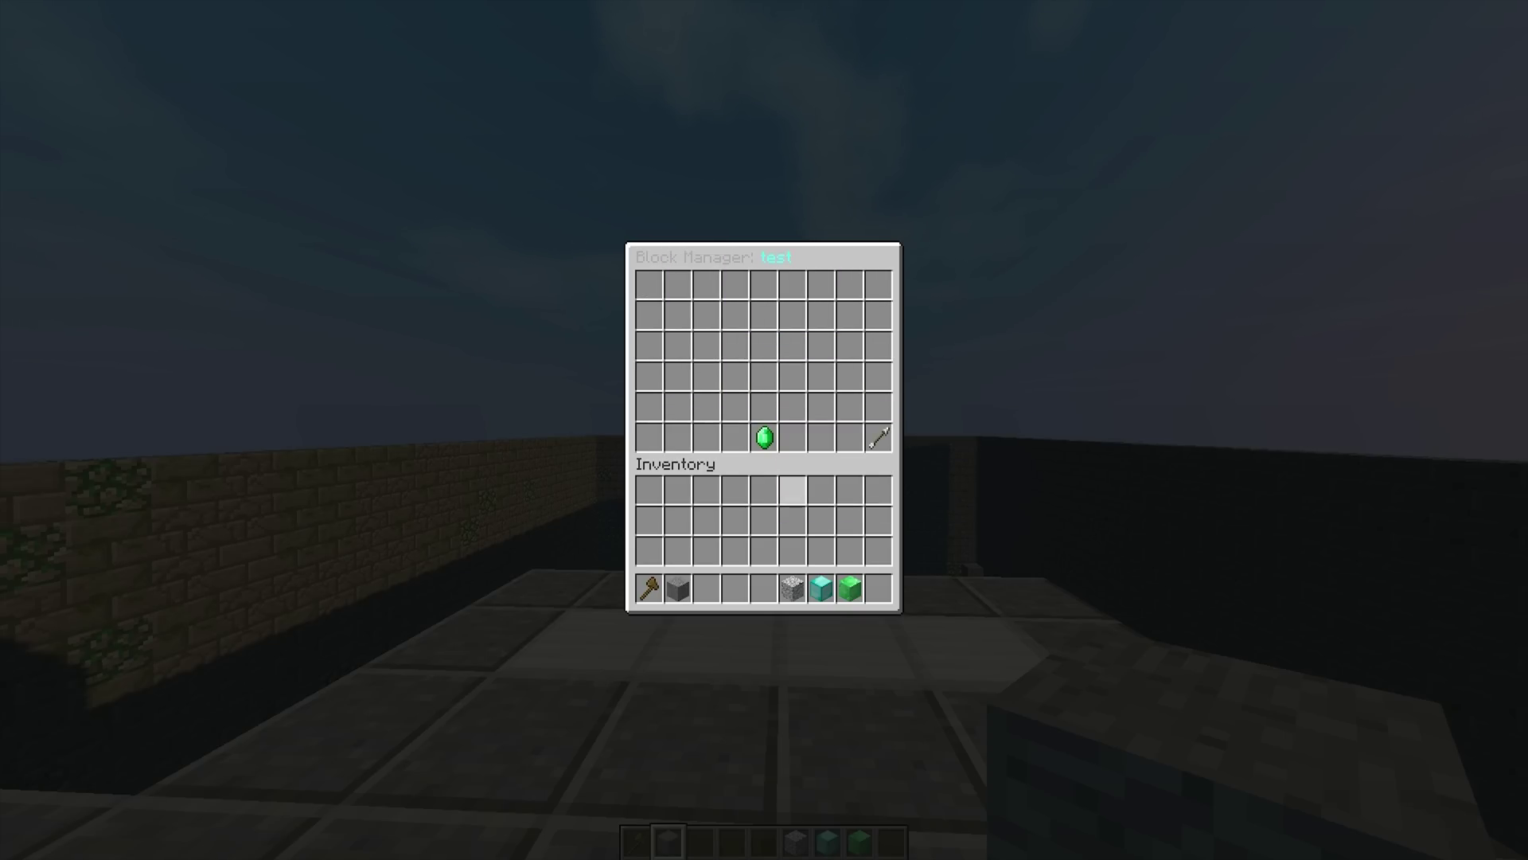
Add stone to the test mine's blocks with a spawn chance of 50%
left_click(769, 434)
left_click(677, 511)
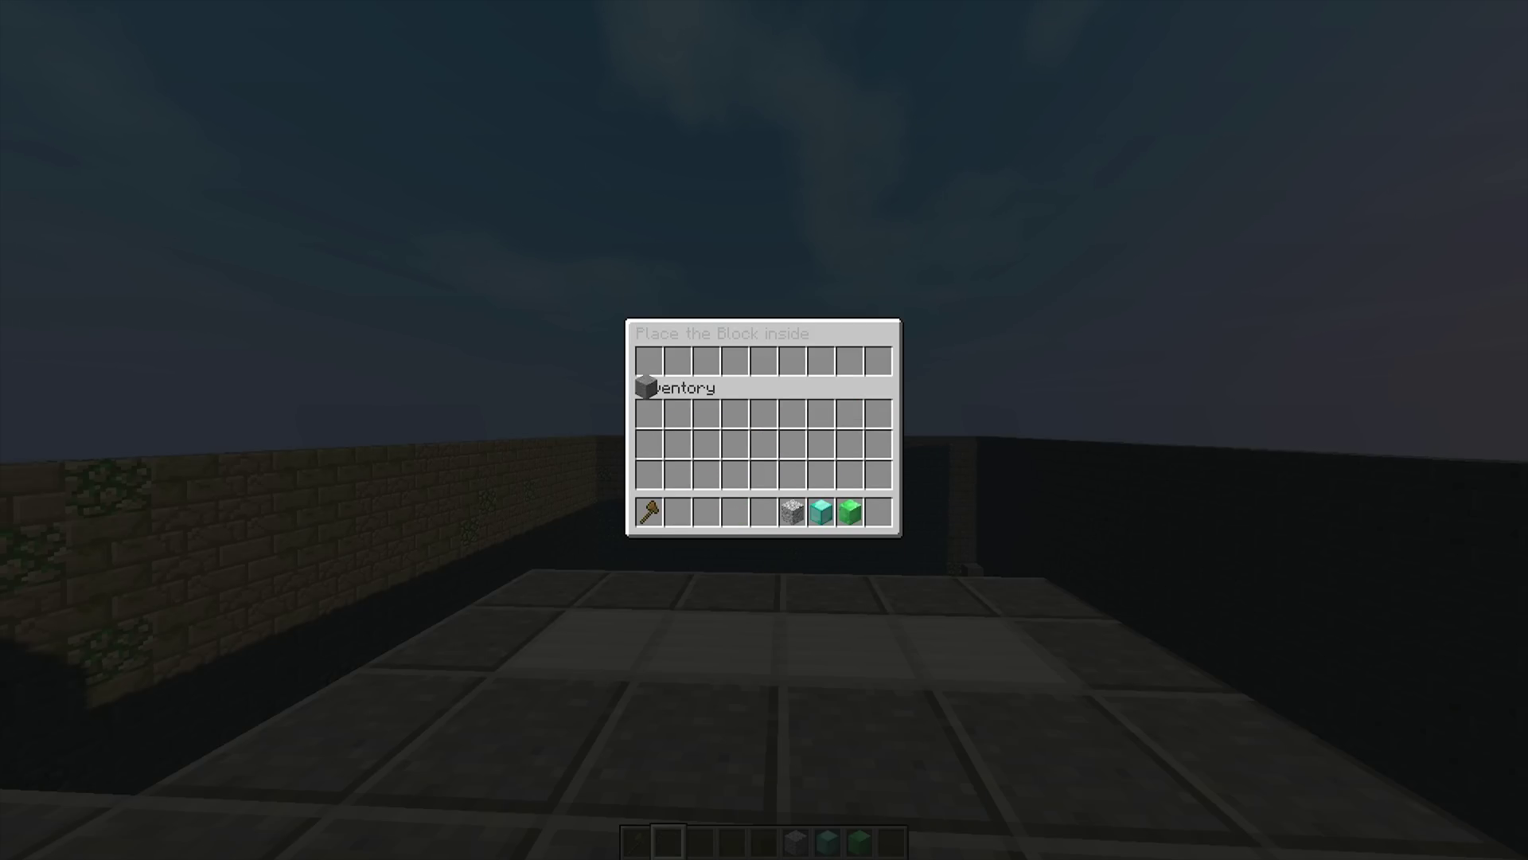
left_click(650, 361)
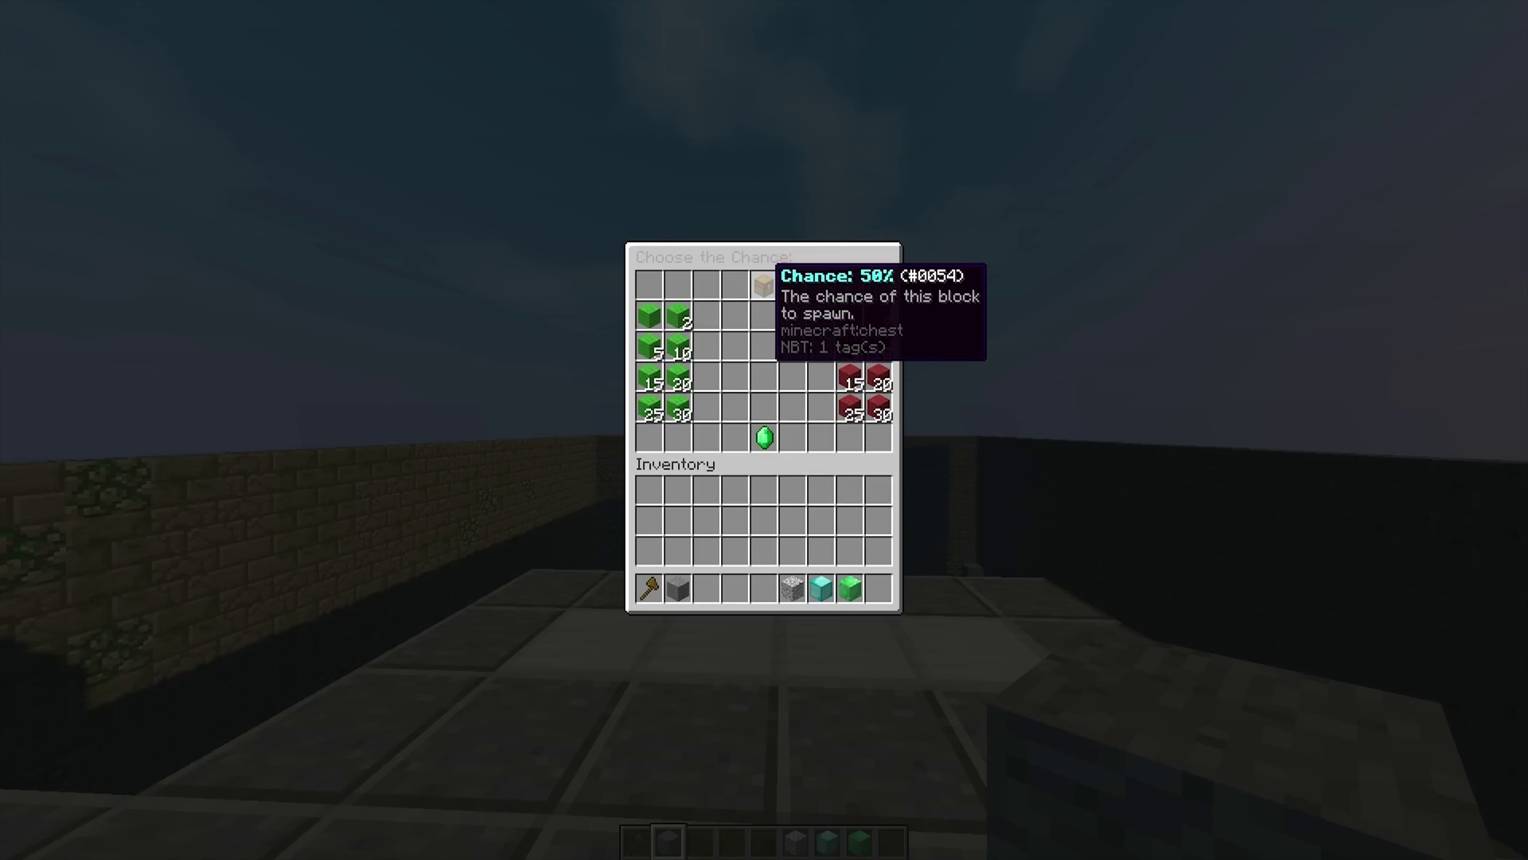
left_click(764, 437)
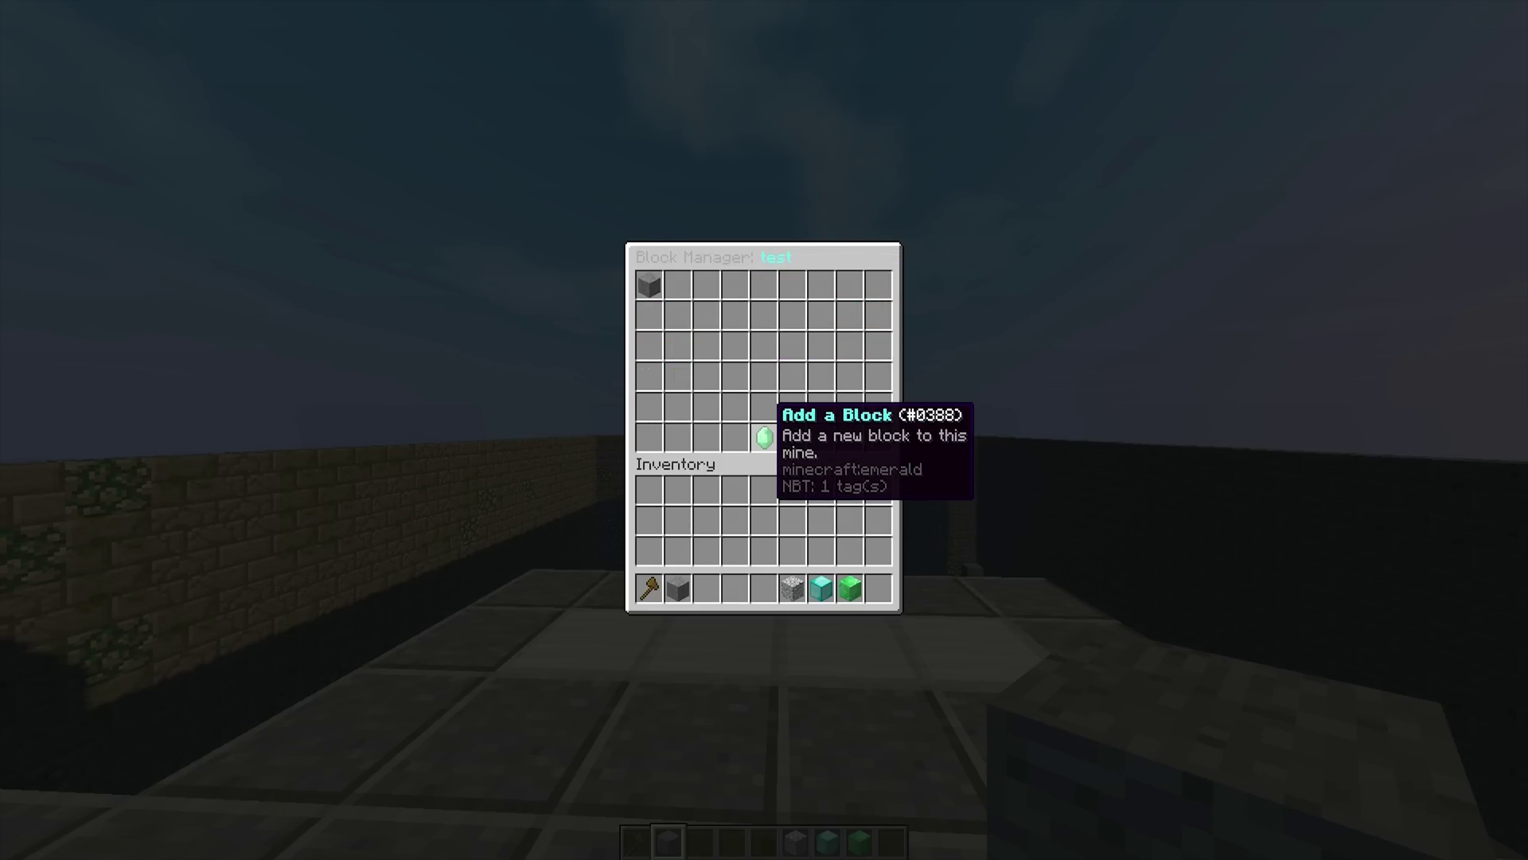
Add diorite to the test mine's blocks with a spawn chance of 20%
left_click(764, 434)
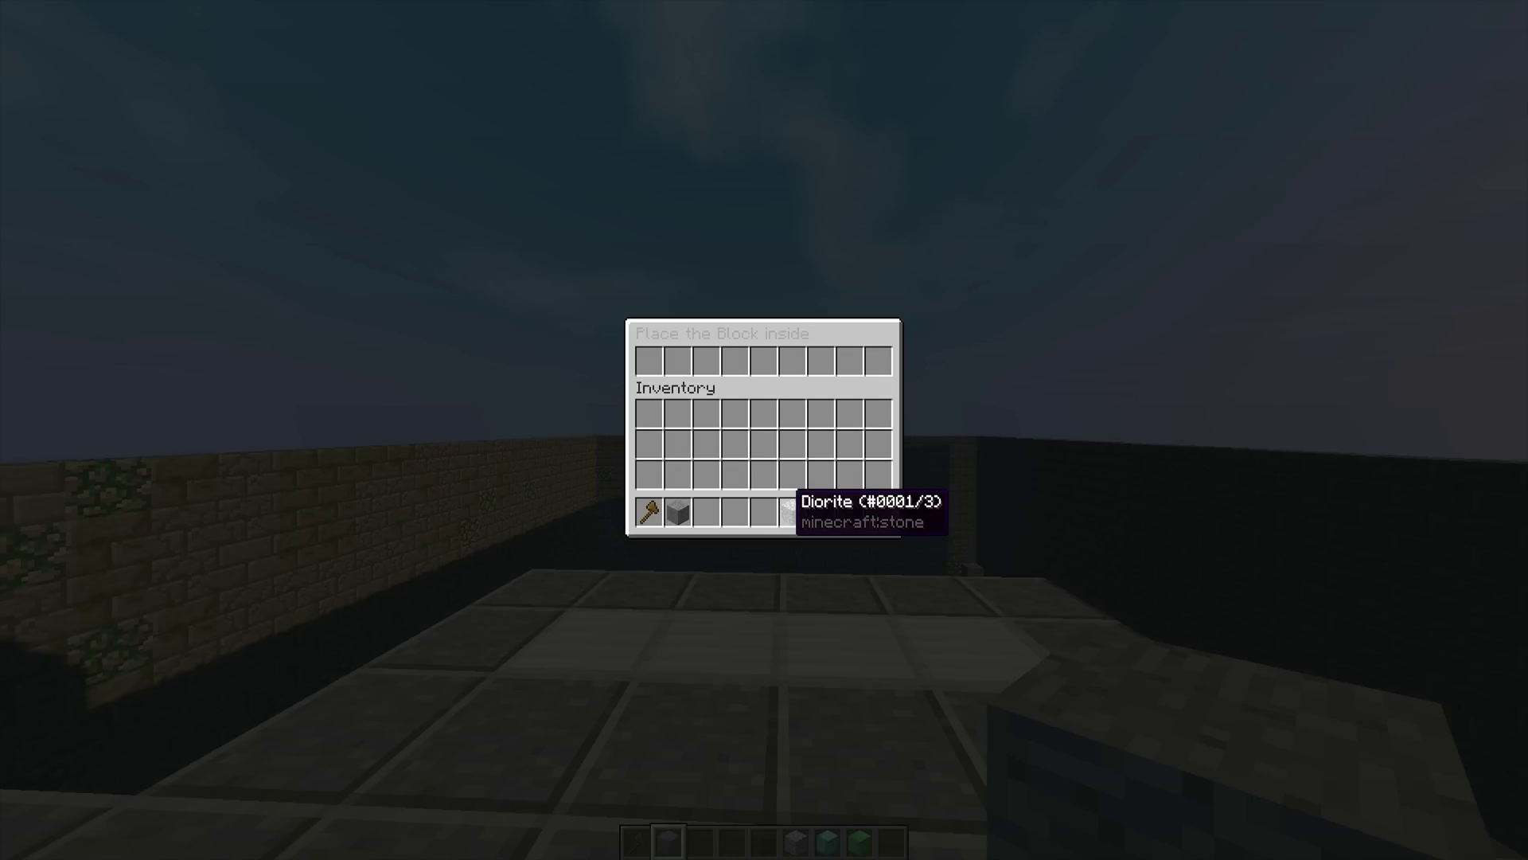
left_click(791, 511)
left_click(678, 360)
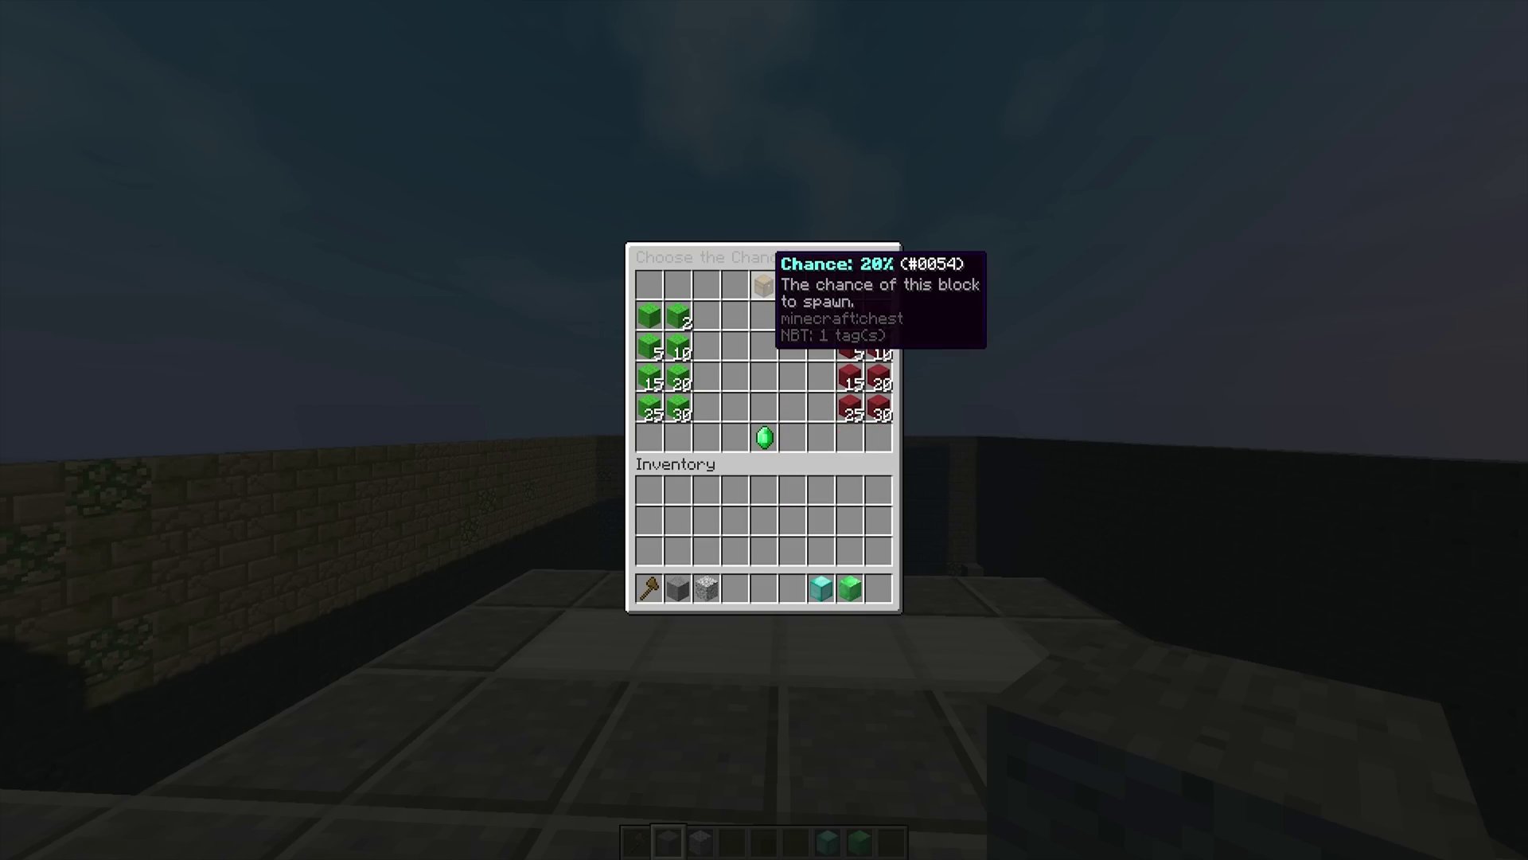
left_click(767, 430)
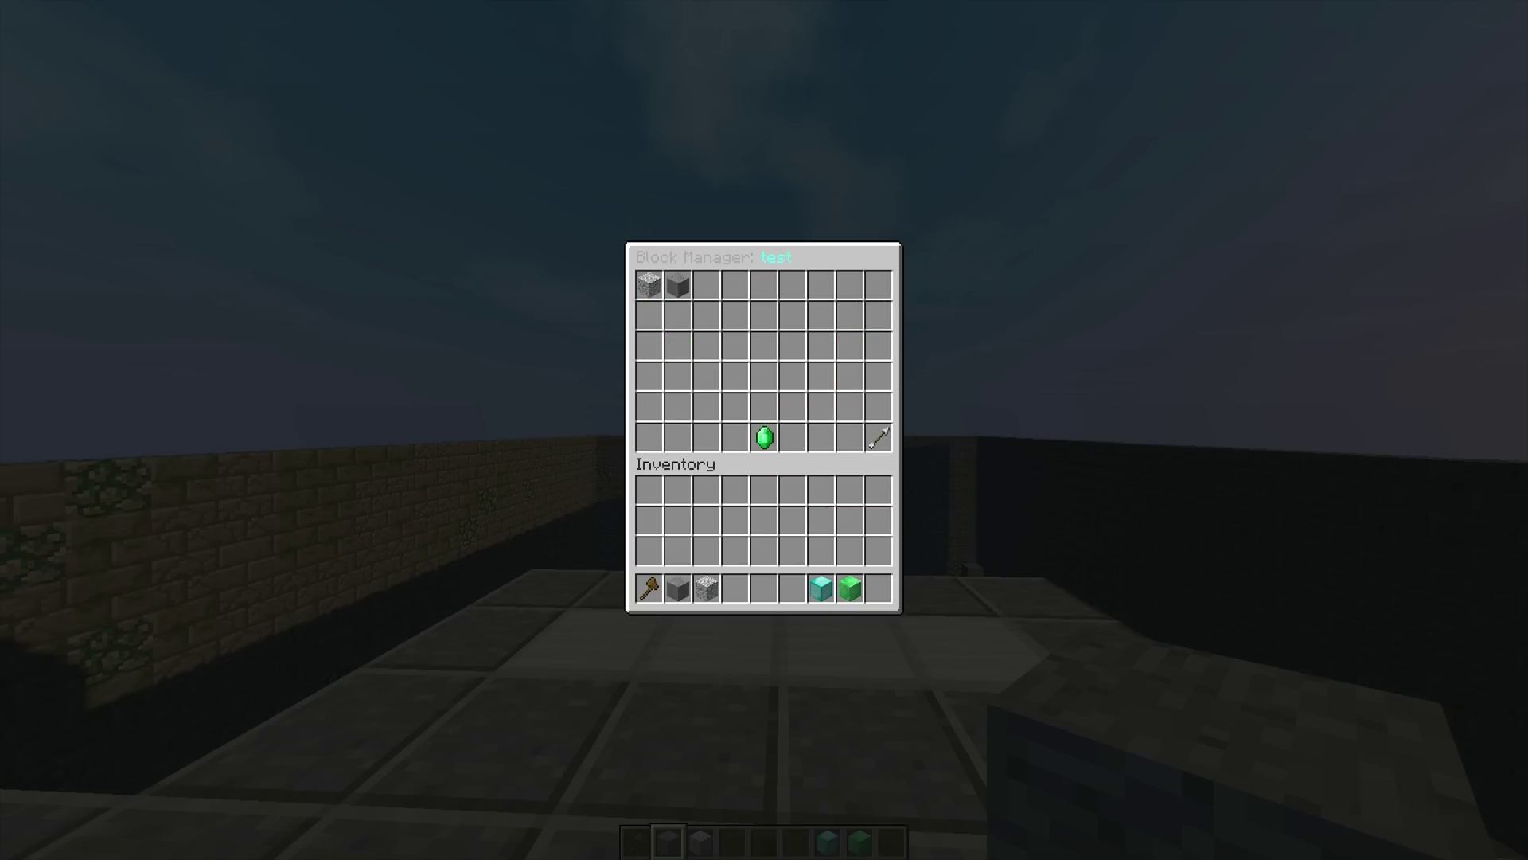
Add the diamond block to the test mine's blocks and choose its spawn chance
left_click(766, 429)
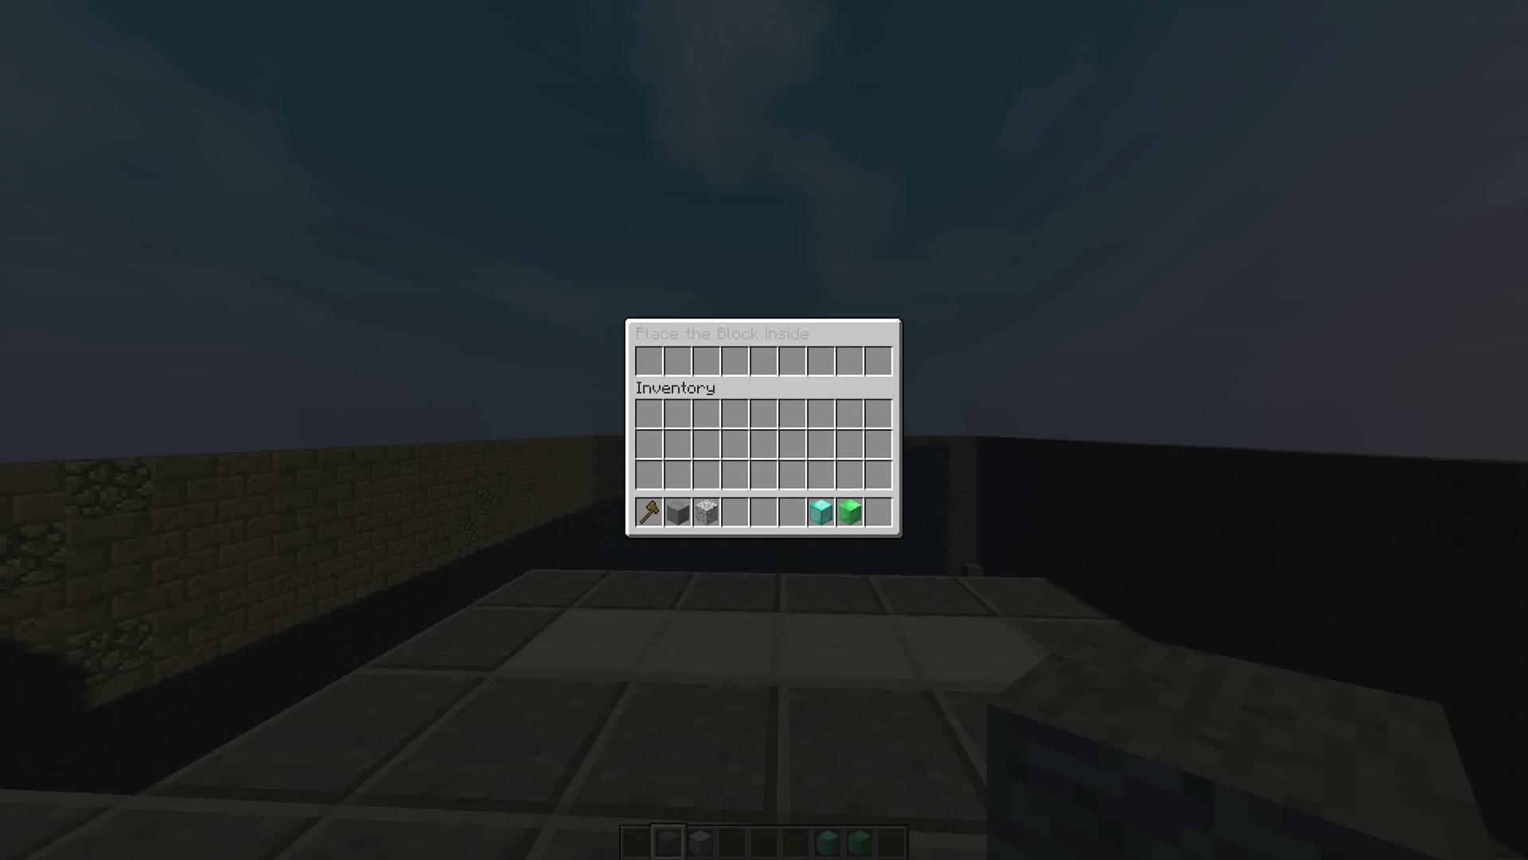
left_click(648, 357)
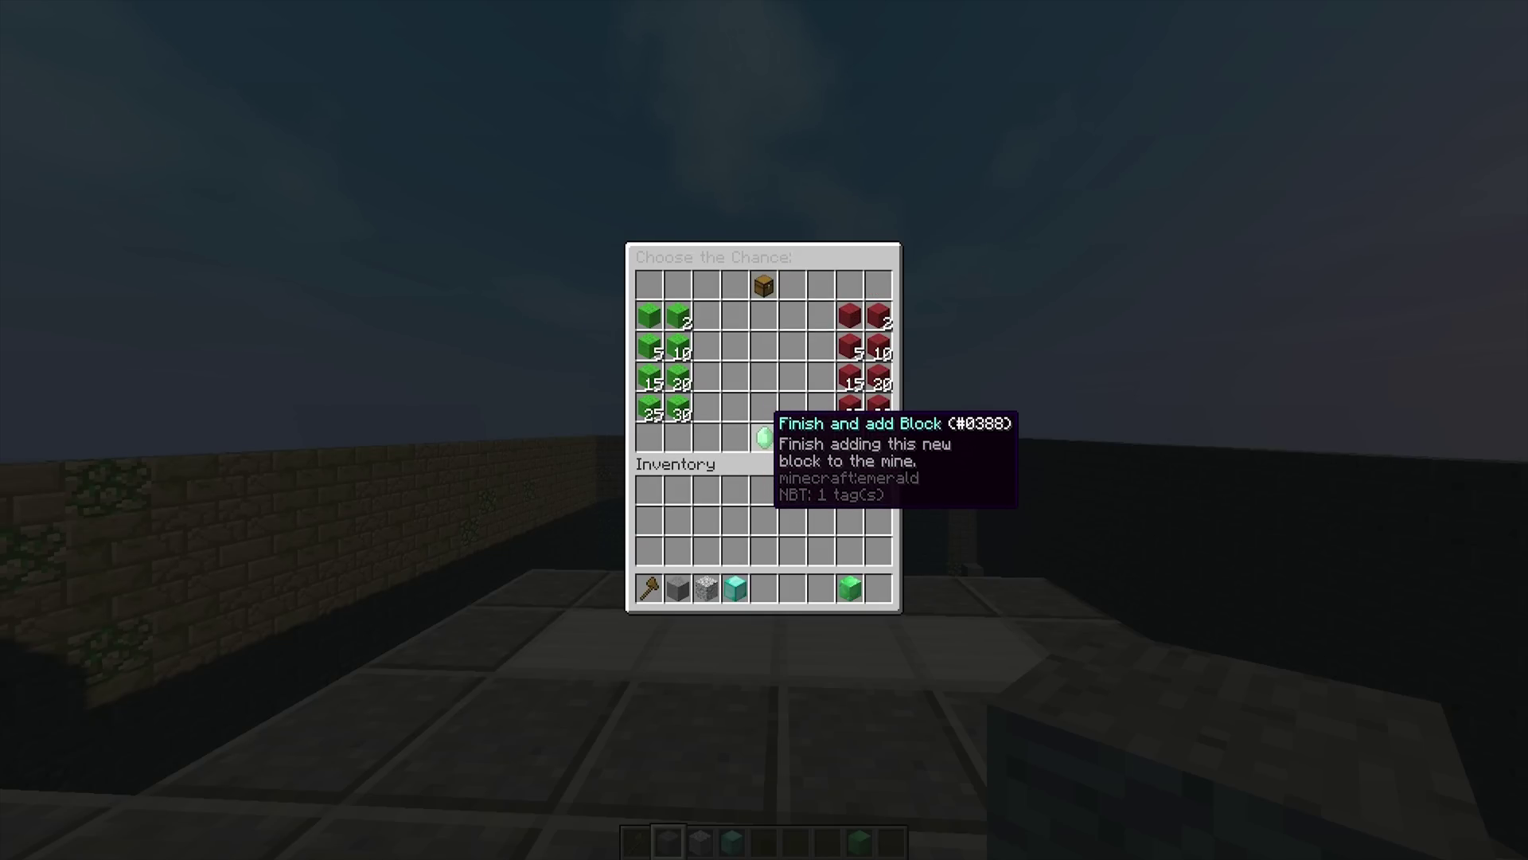
left_click(767, 434)
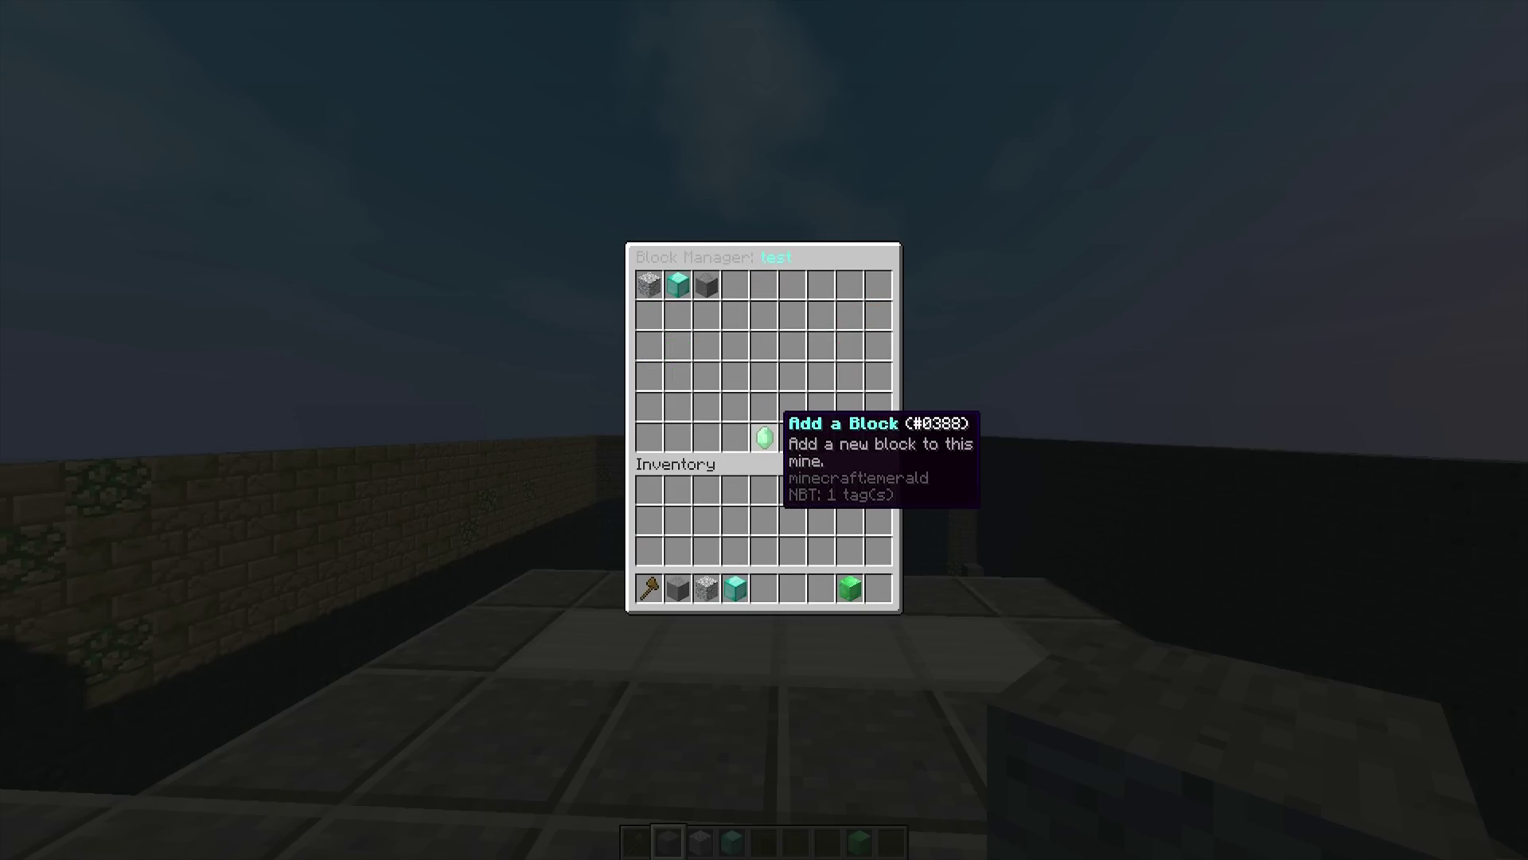
Add the emerald block to the test mine's blocks and choose its spawn chance
left_click(766, 430)
left_click(850, 512)
left_click(646, 351)
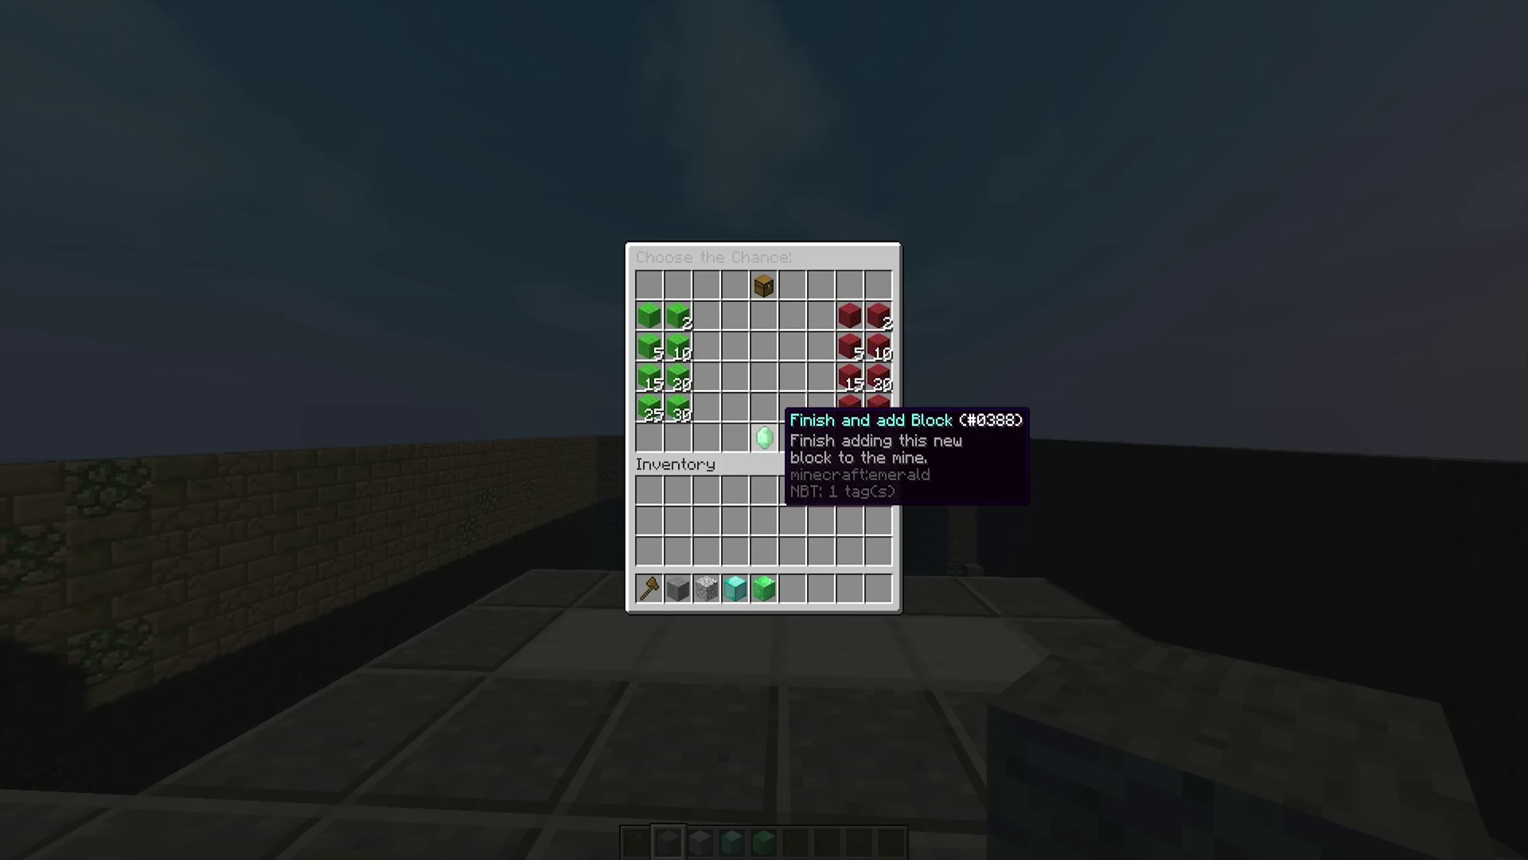
left_click(764, 437)
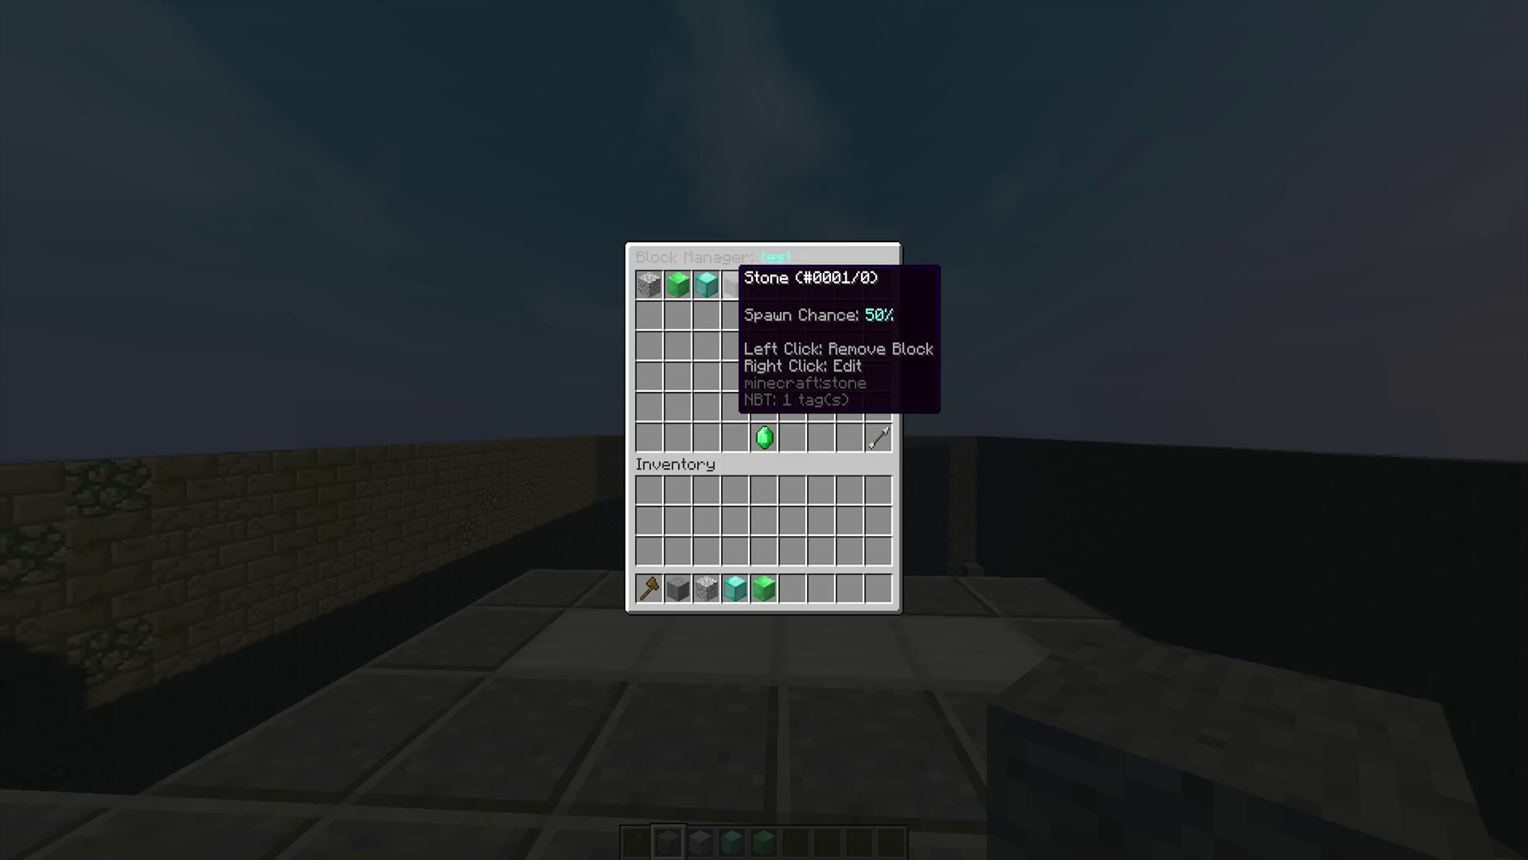
Leave the block manager and reset the test mine immediately through its reset manager
left_click(879, 437)
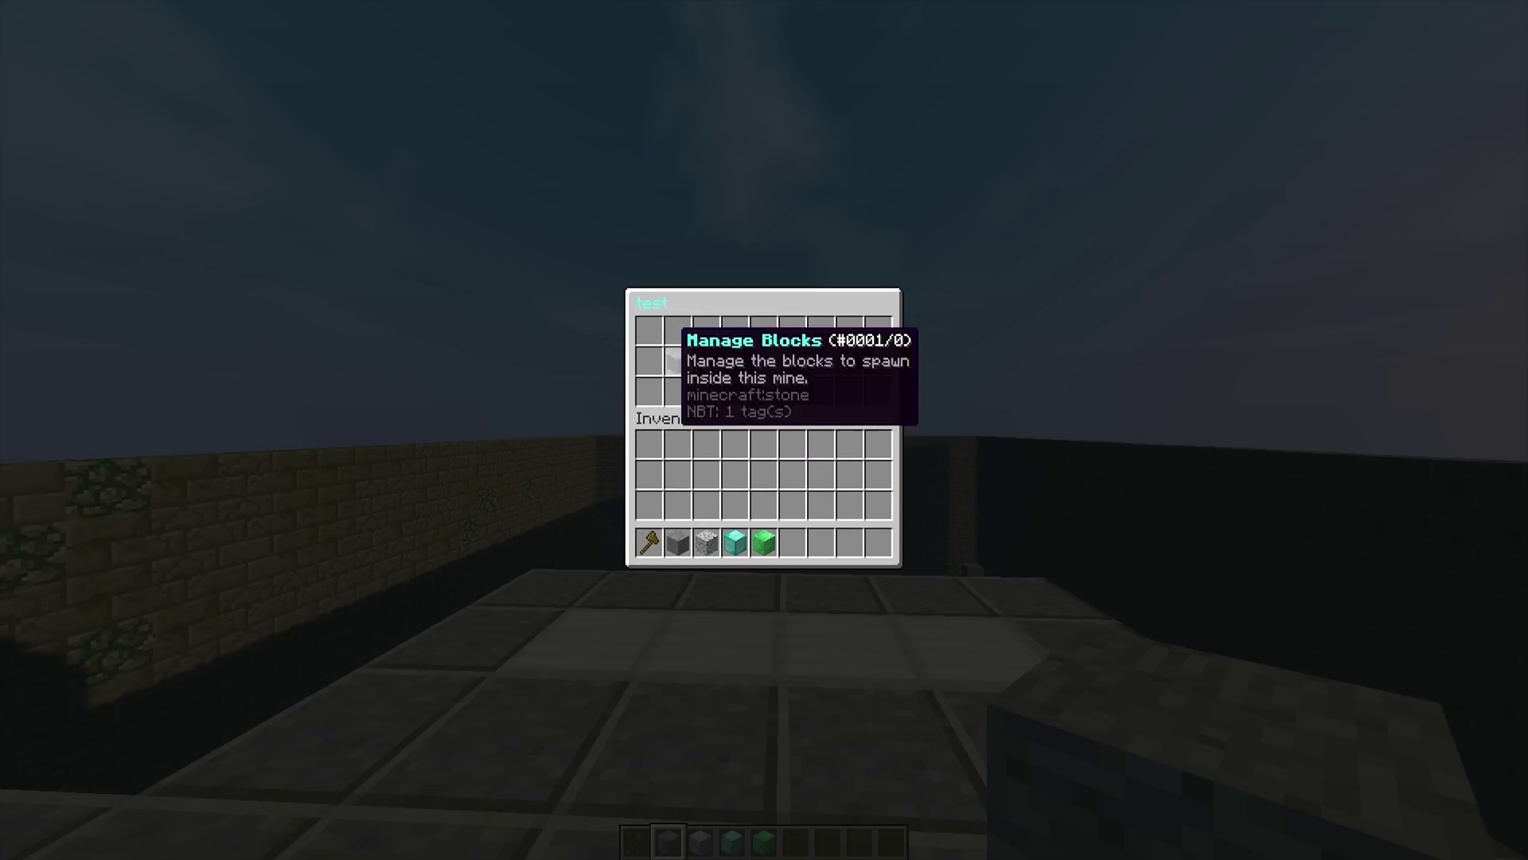
left_click(745, 360)
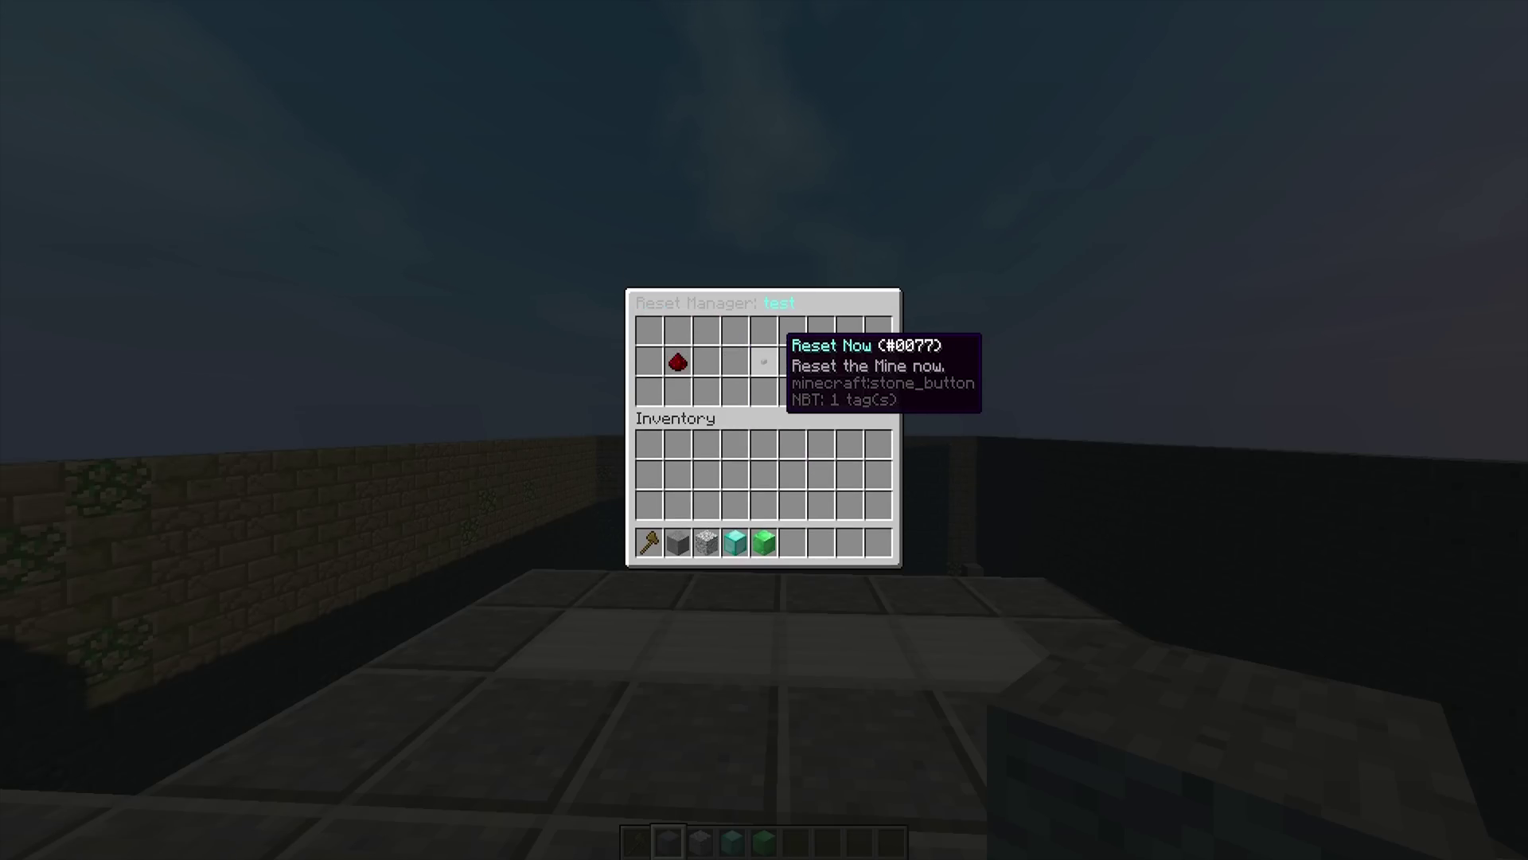
left_click(764, 363)
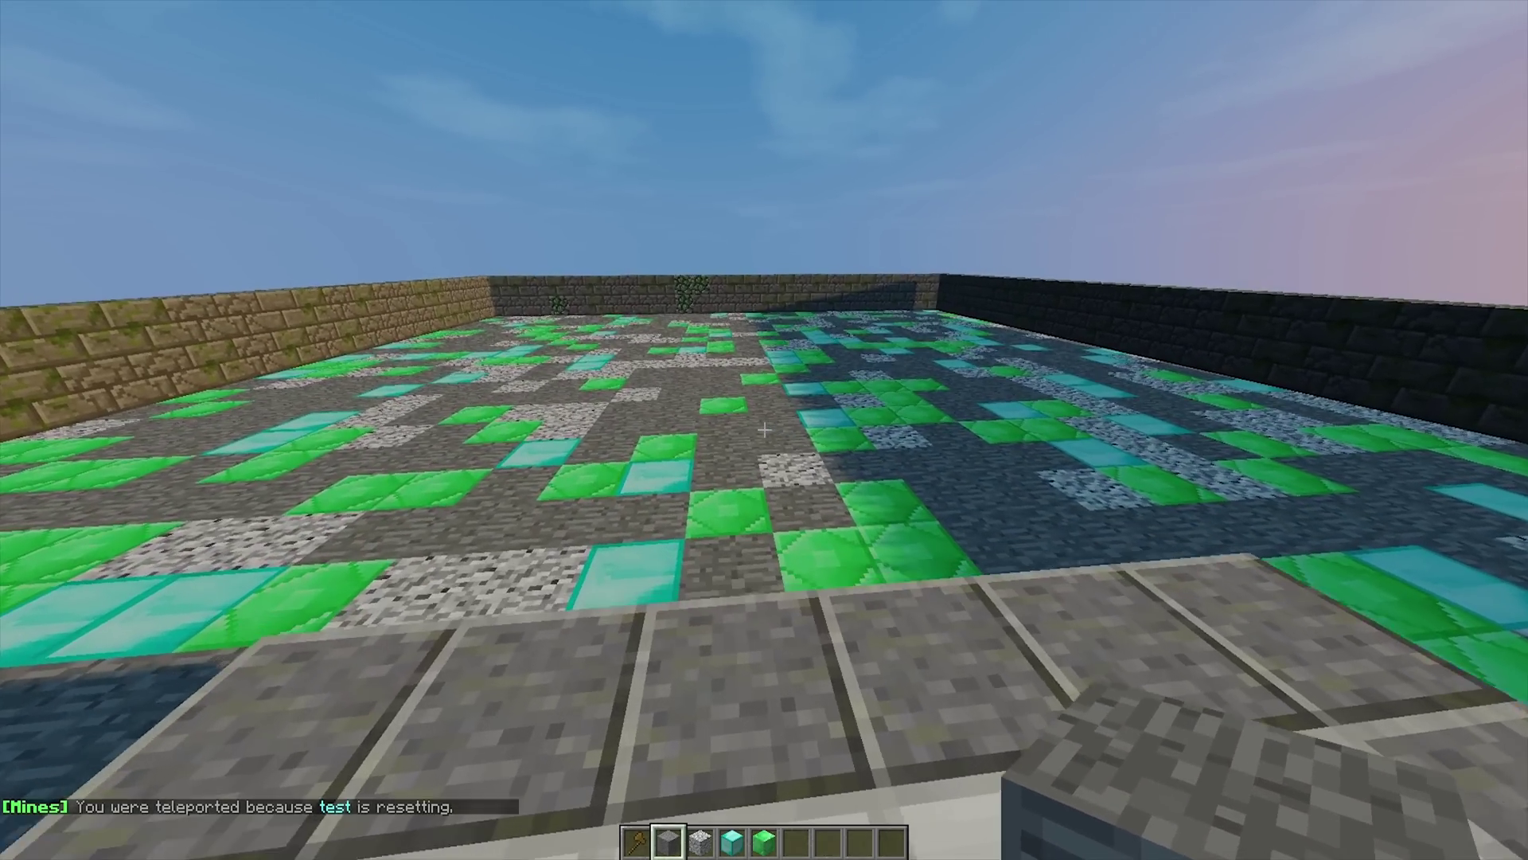
Set the test mine's delayed reset to 5 minutes 0 seconds, leave it enabled, and reset the mine immediately
key("slash")
type("mine panel test")
key("Return")
left_click(734, 362)
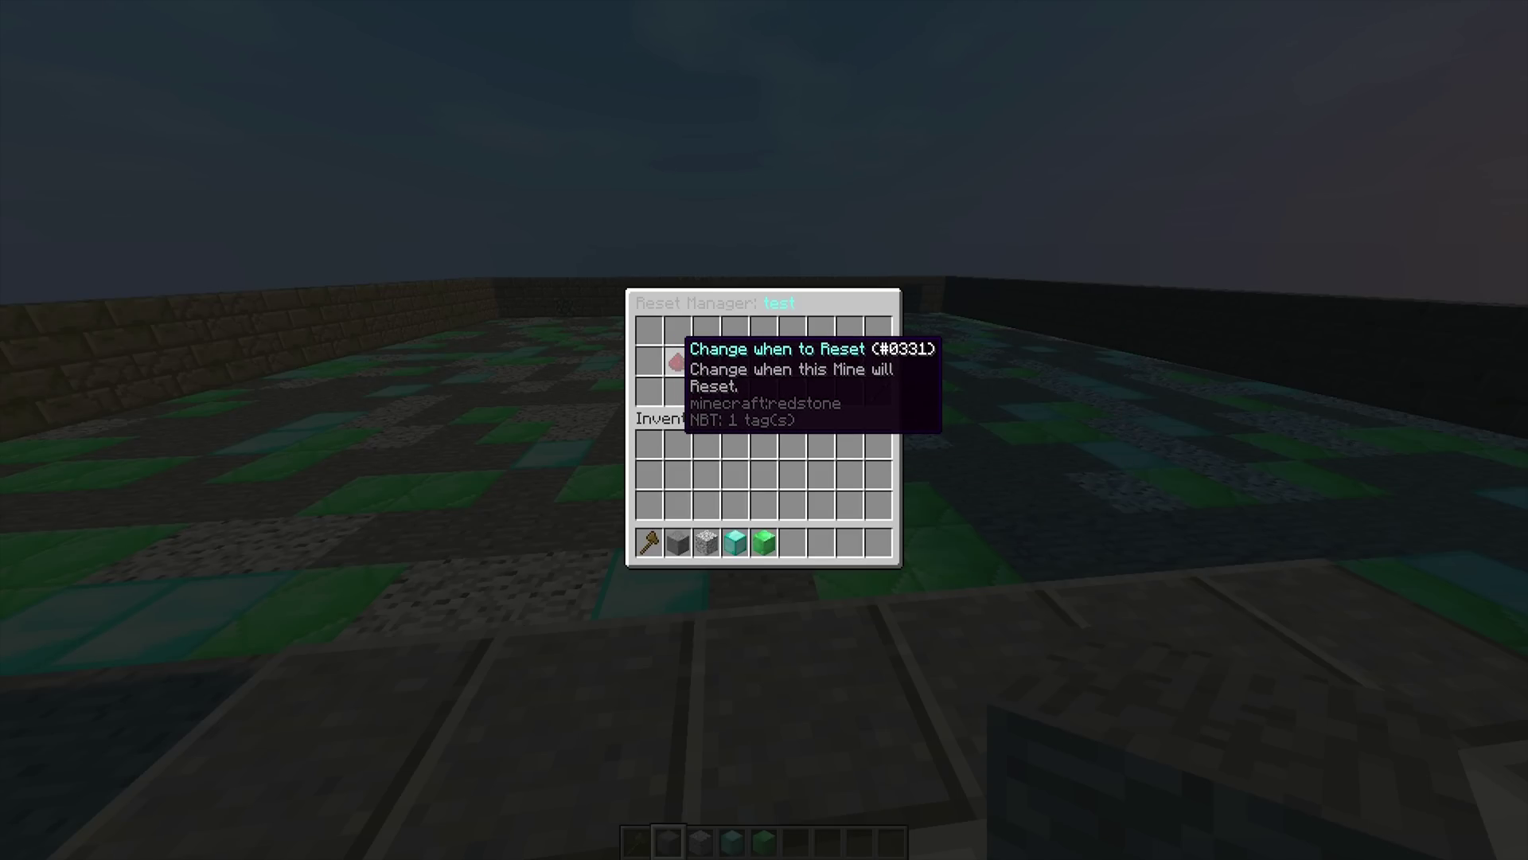
left_click(676, 360)
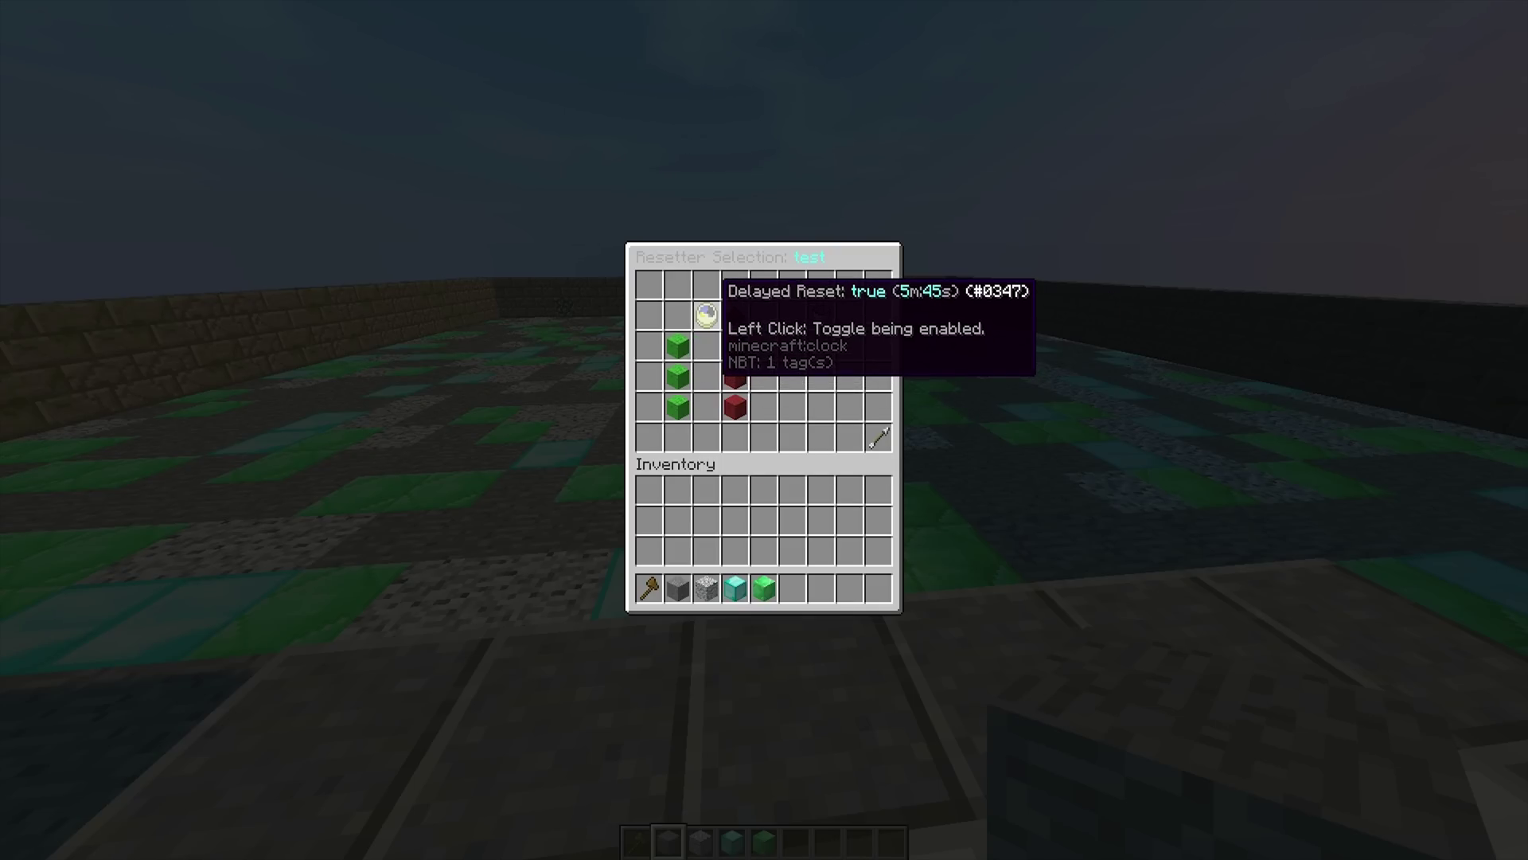
left_click(737, 366)
left_click(735, 344)
left_click(732, 337)
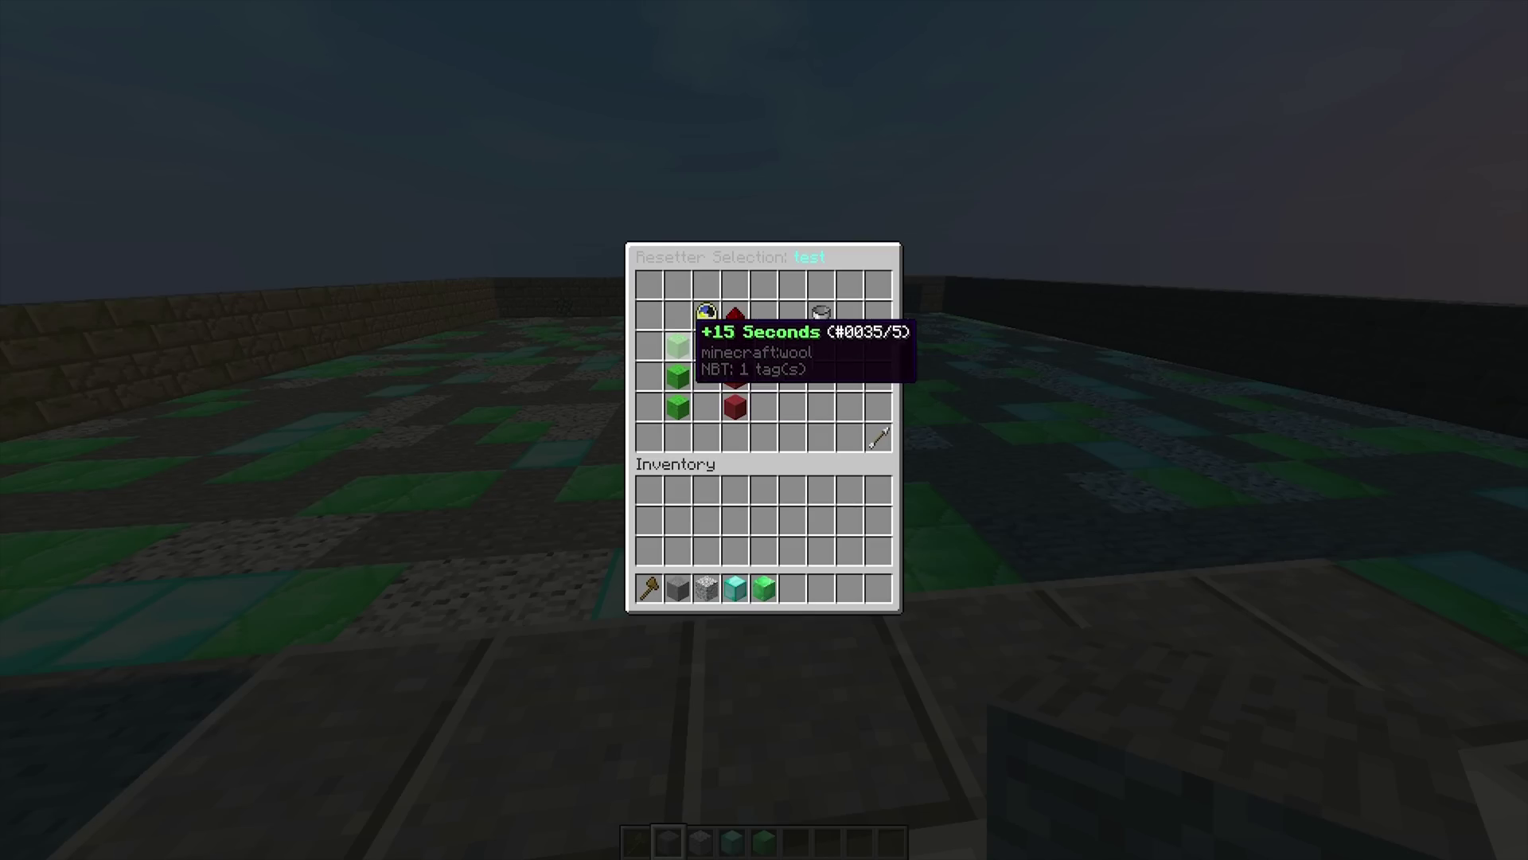
left_click(706, 315)
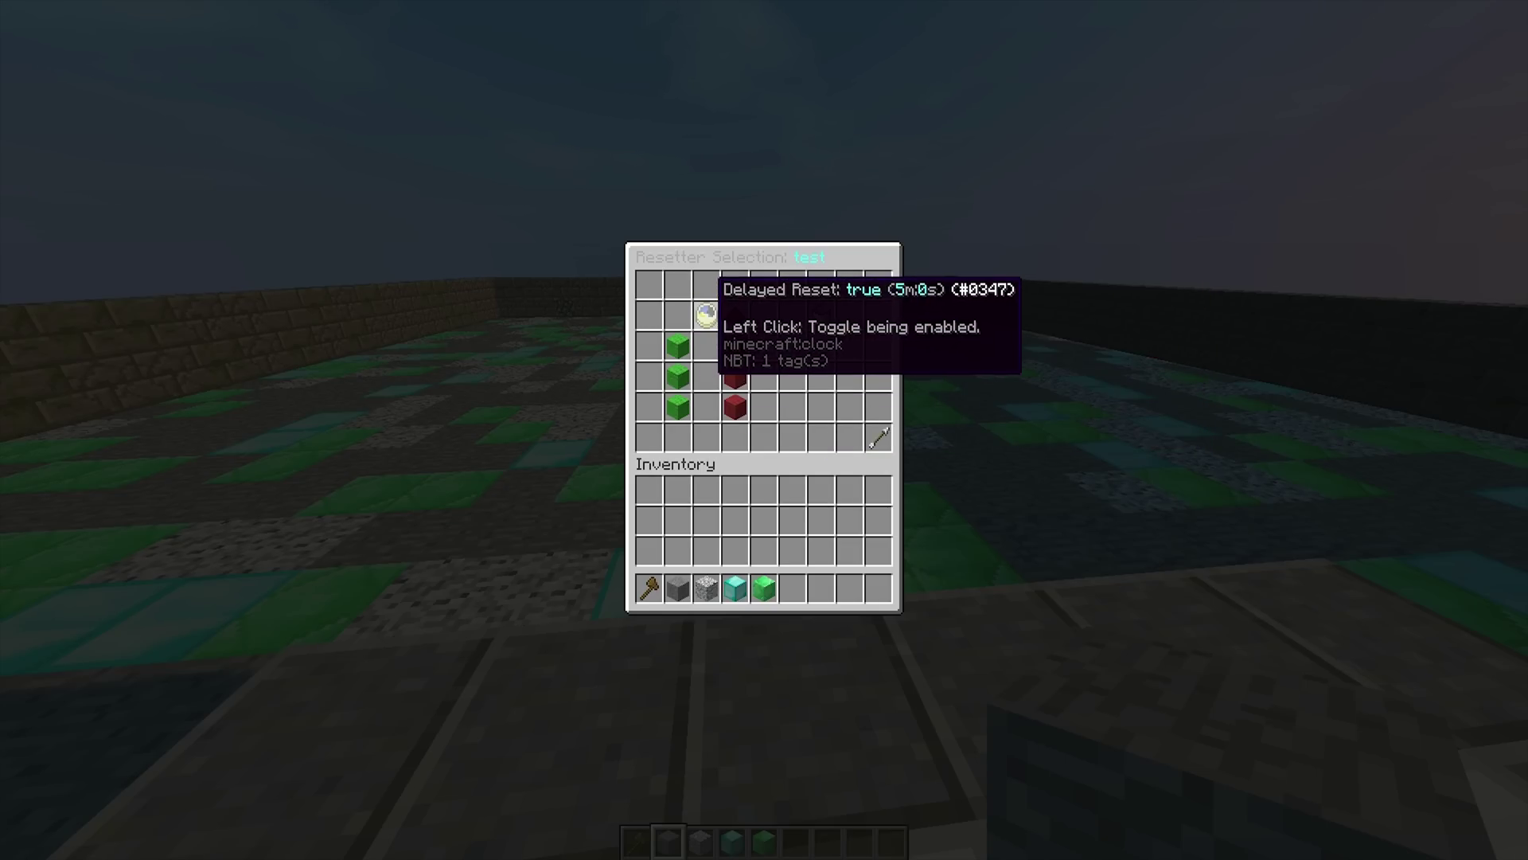
left_click(879, 437)
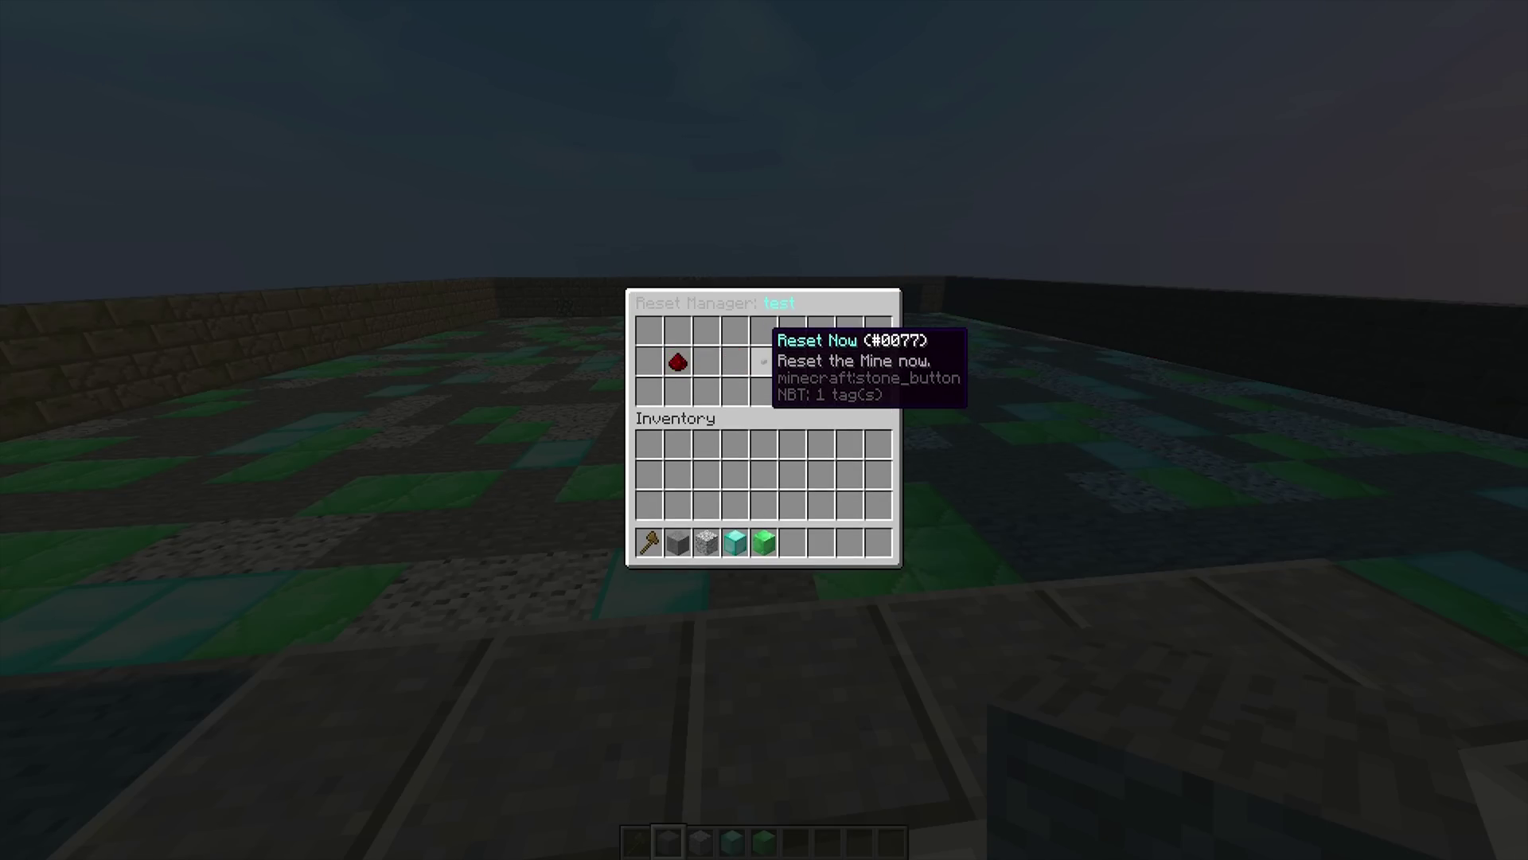
left_click(760, 358)
Reopen the test mine's panel with /mine panel test and take all four of its placeable info signs
key("t")
key("Up")
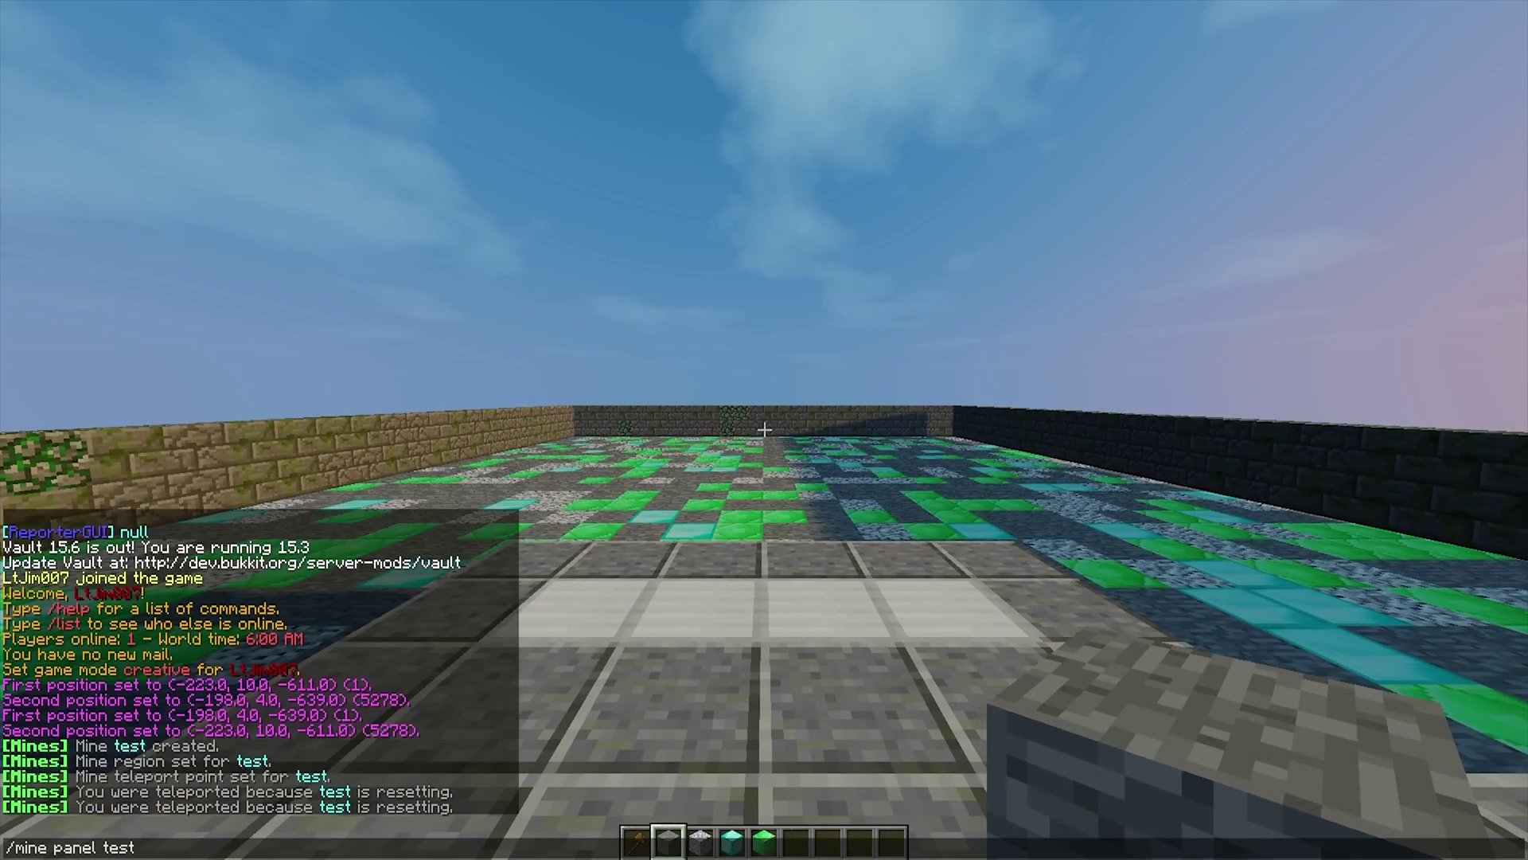
key("Return")
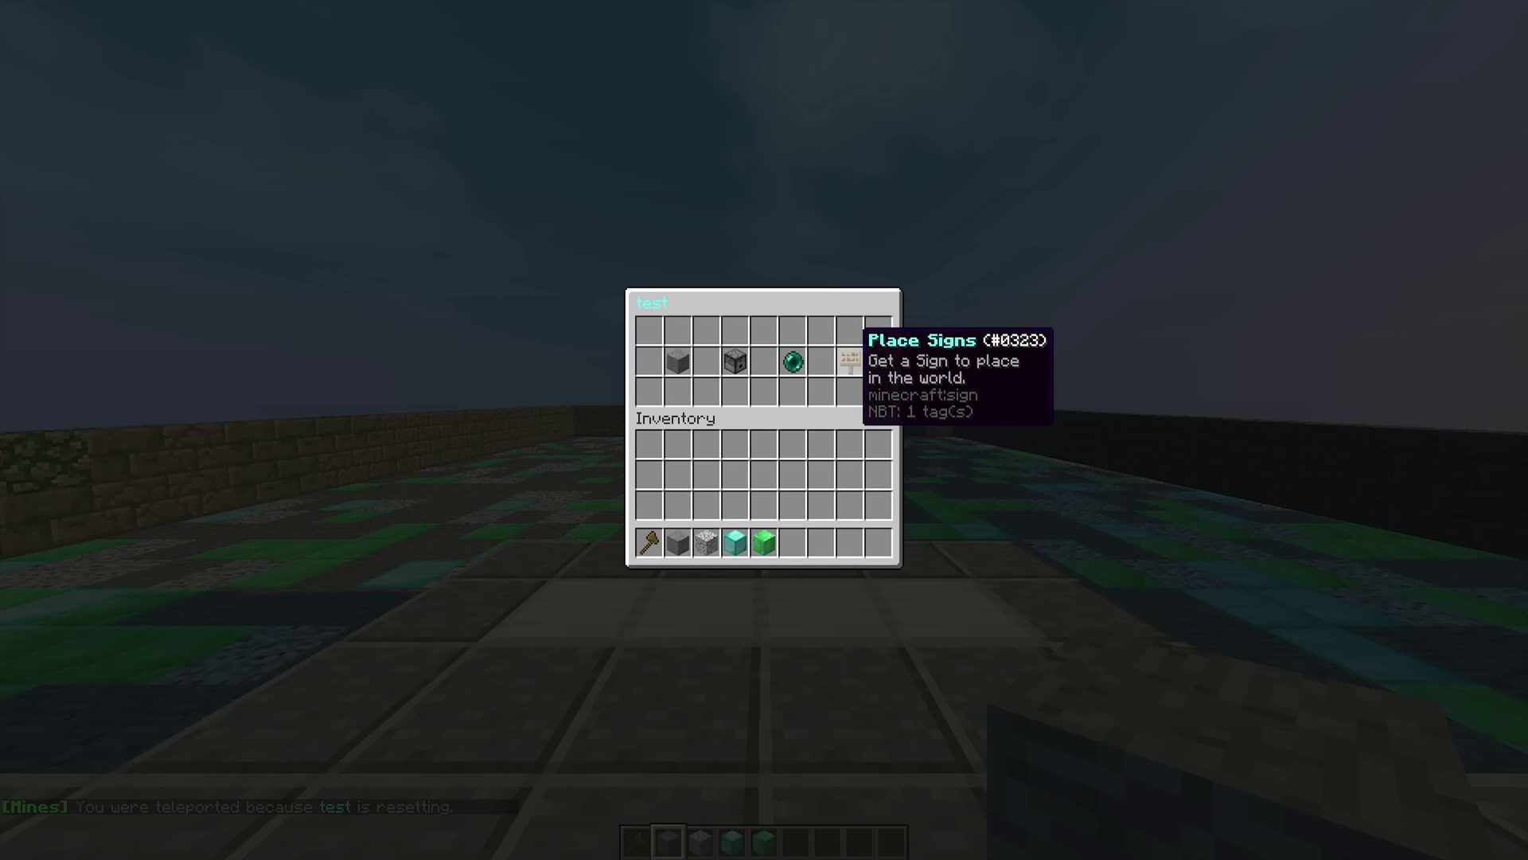
left_click(850, 360)
left_click(648, 359)
left_click(678, 360)
left_click(706, 360)
left_click(735, 360)
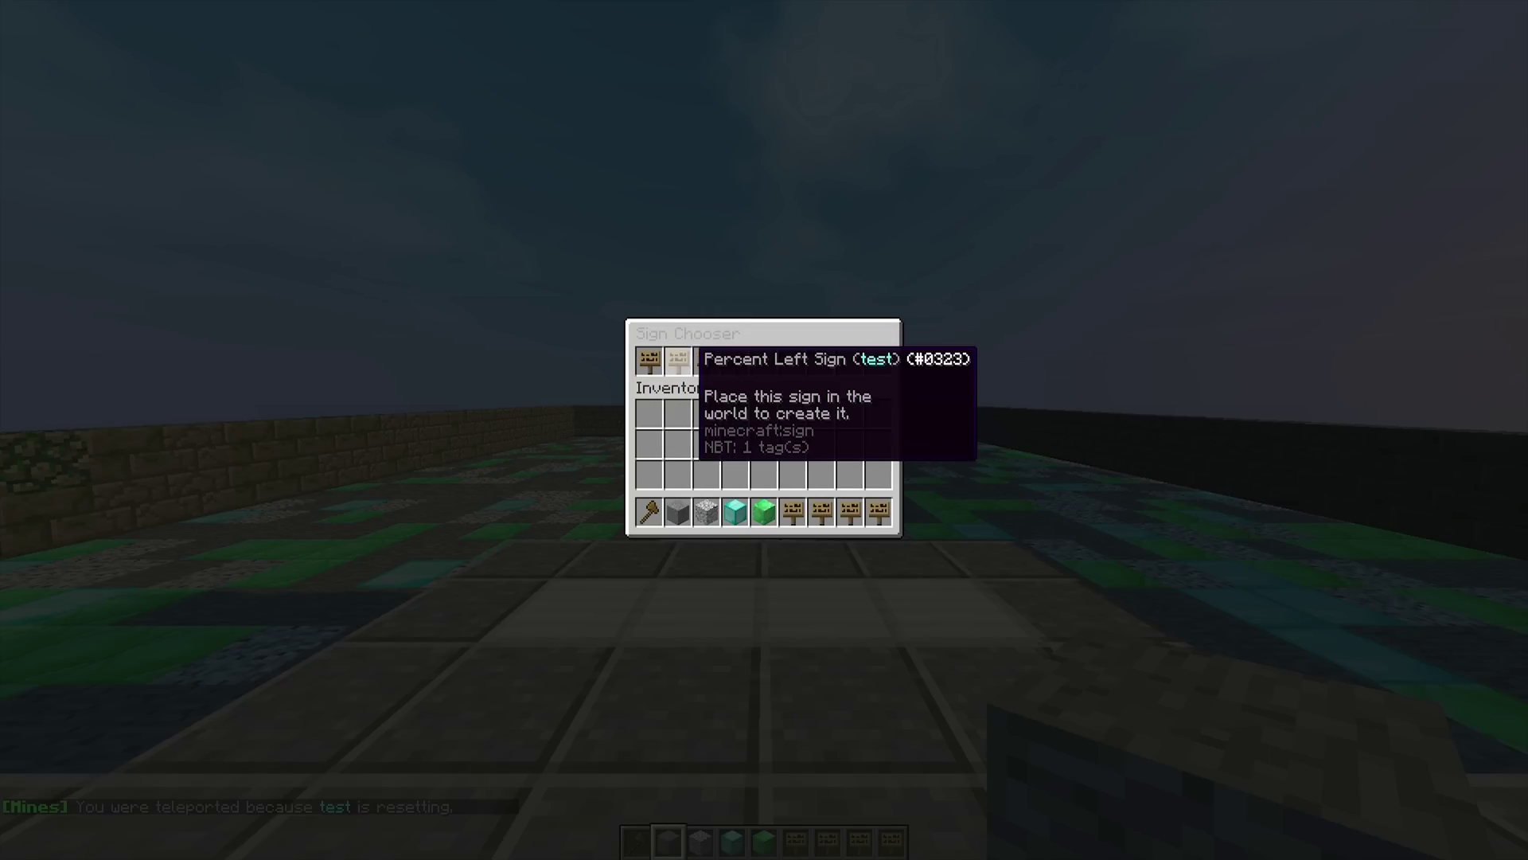
key("Escape")
Place the Percent Mined and Percent Left signs side by side on the first two white blocks before the mine
scroll(764, 430, "down", 4)
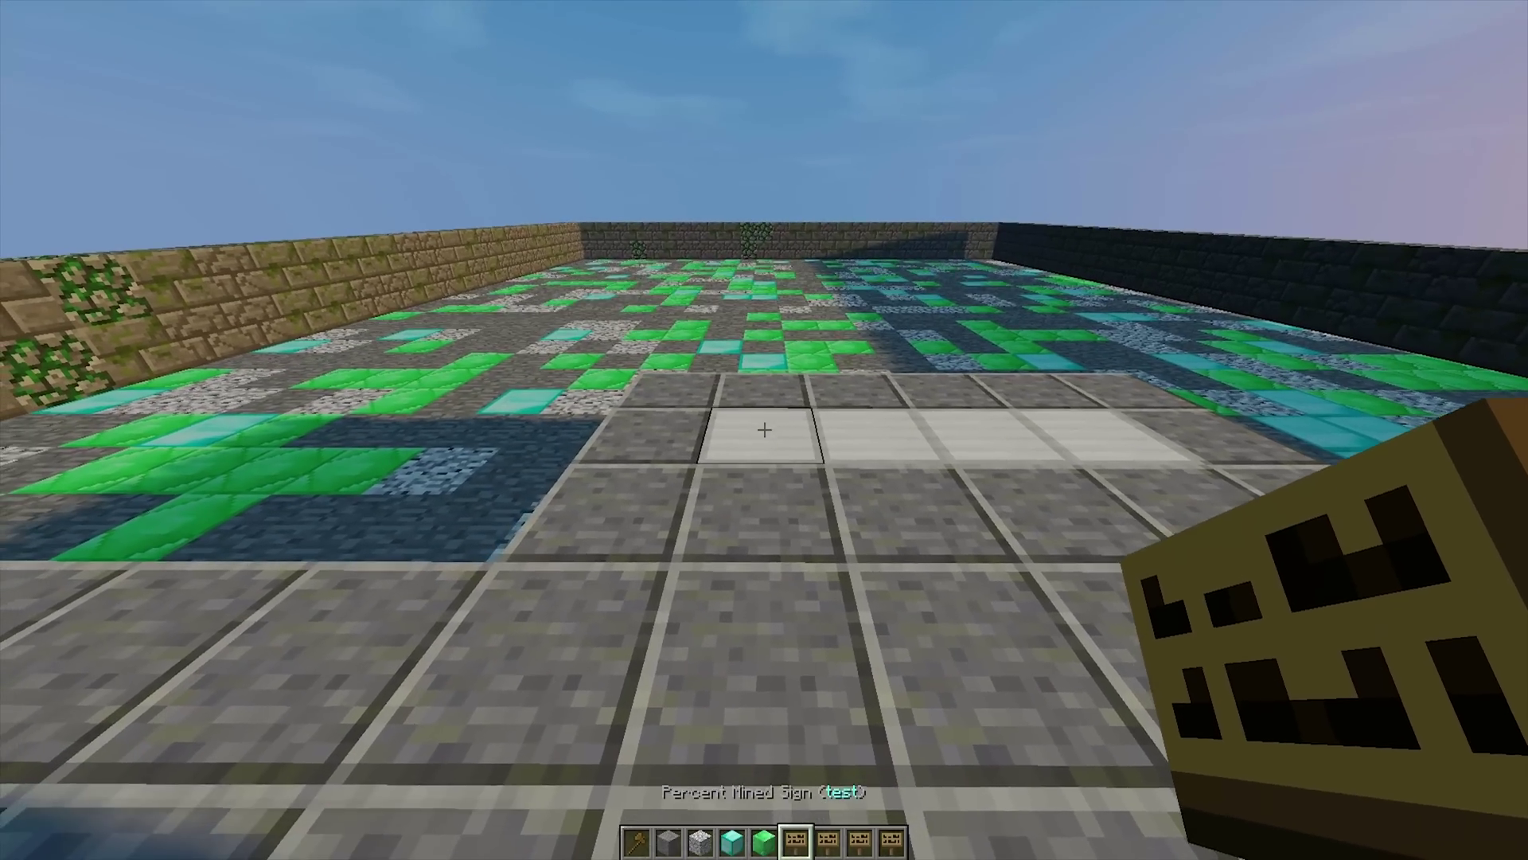
right_click(764, 429)
key("Escape")
scroll(764, 430, "down", 1)
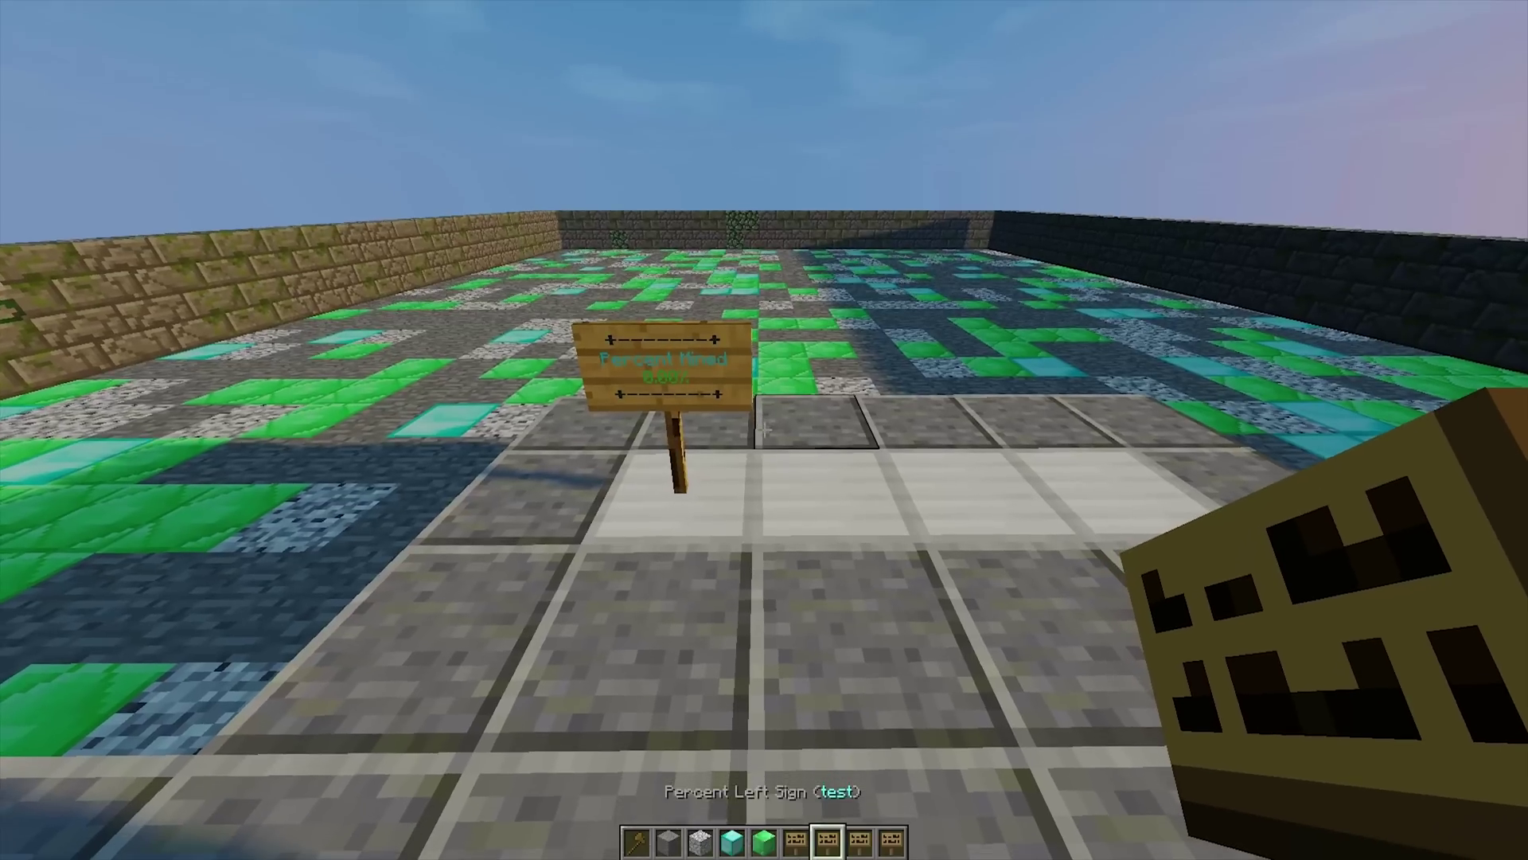
right_click(764, 429)
key("Escape")
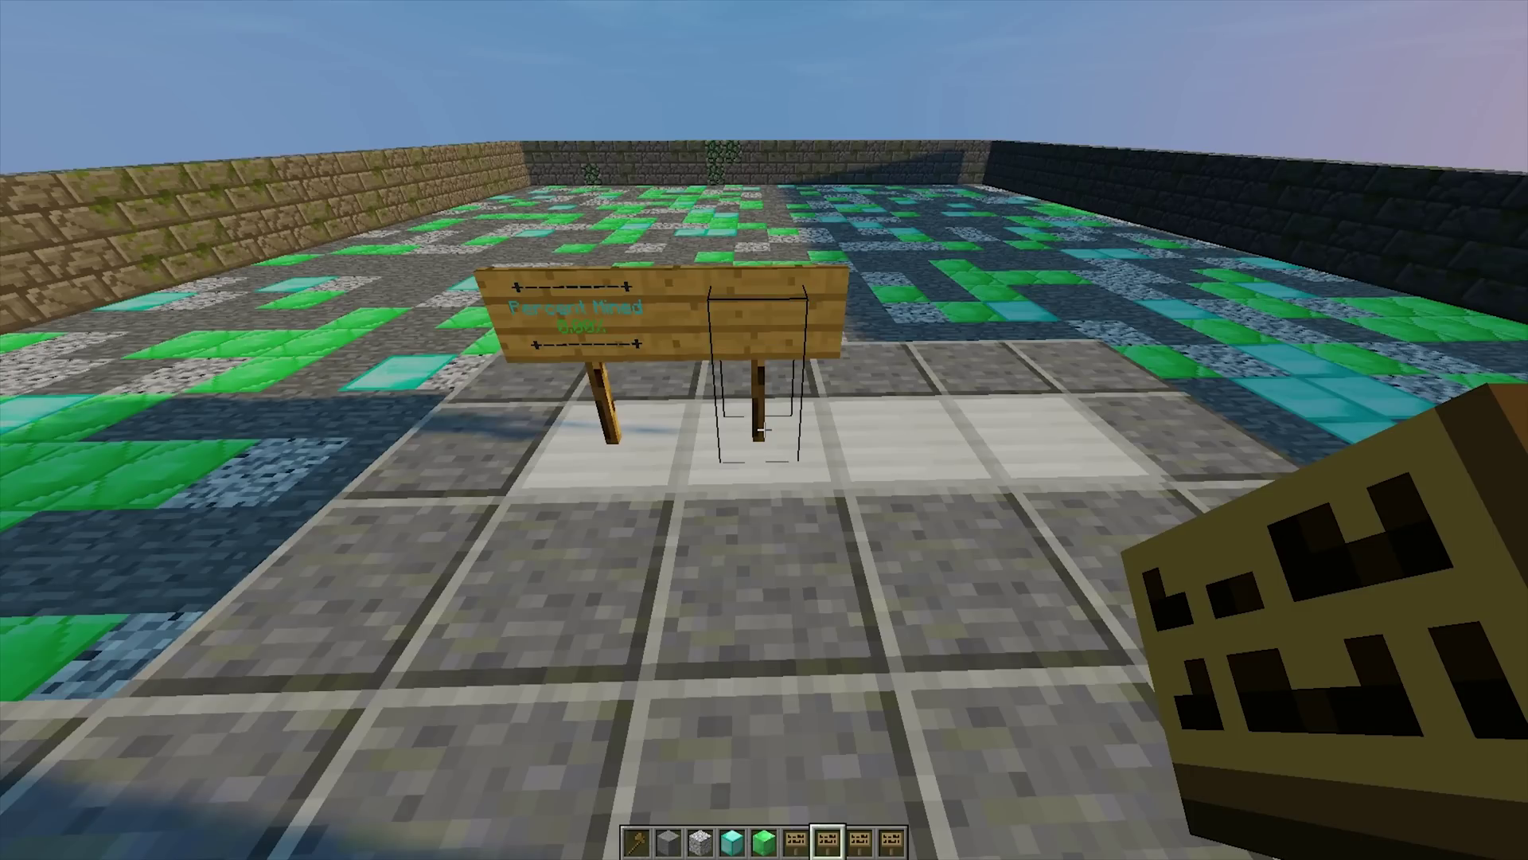
right_click(764, 430)
key("Escape")
Place the blocks-mined and reset-time signs on the remaining two white blocks, completing the row
scroll(764, 429, "down", 1)
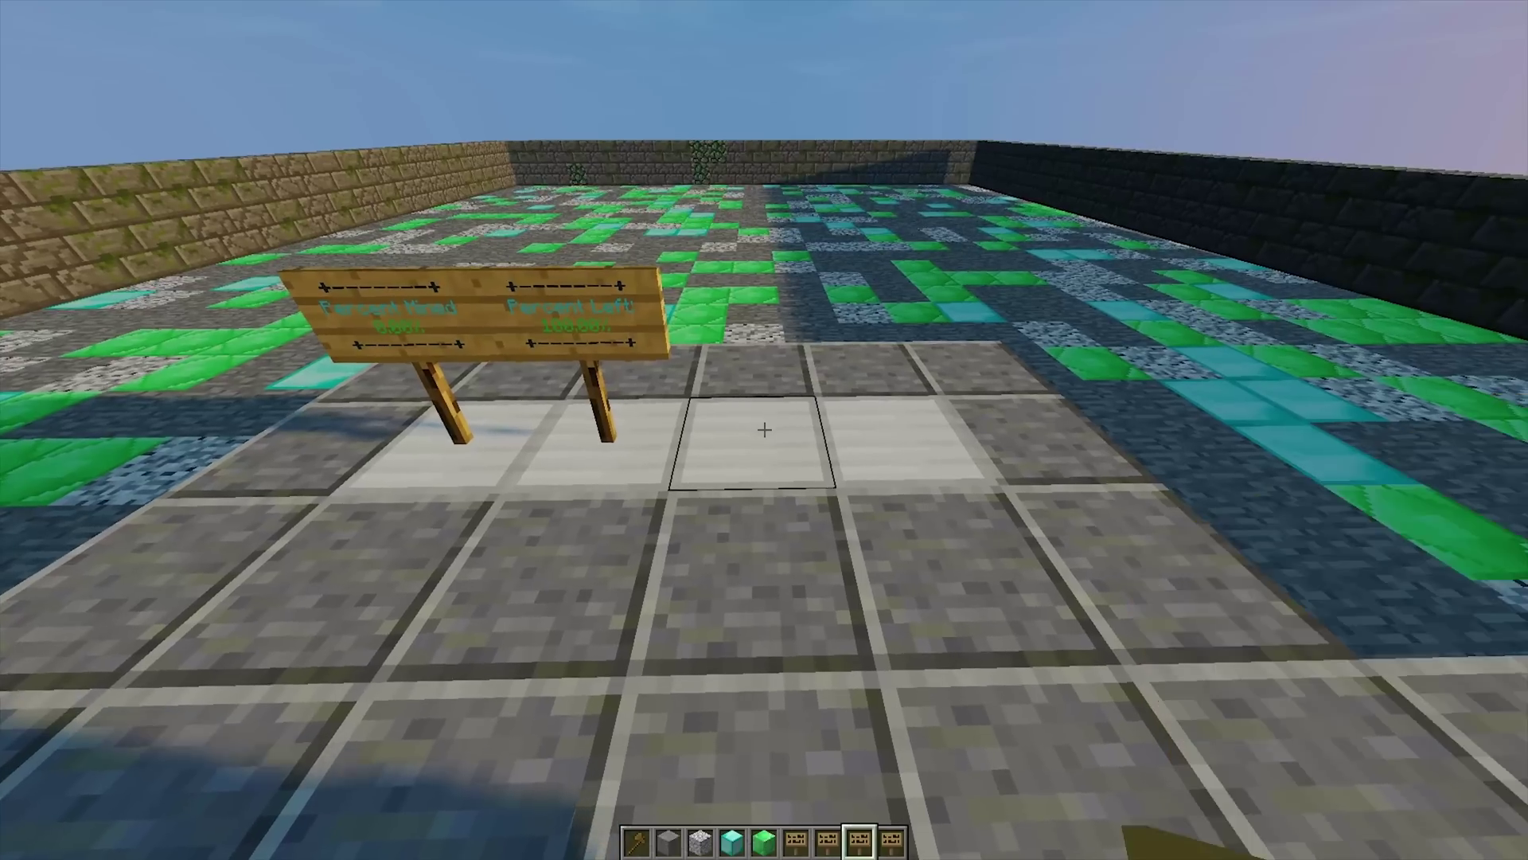
right_click(764, 430)
key("Escape")
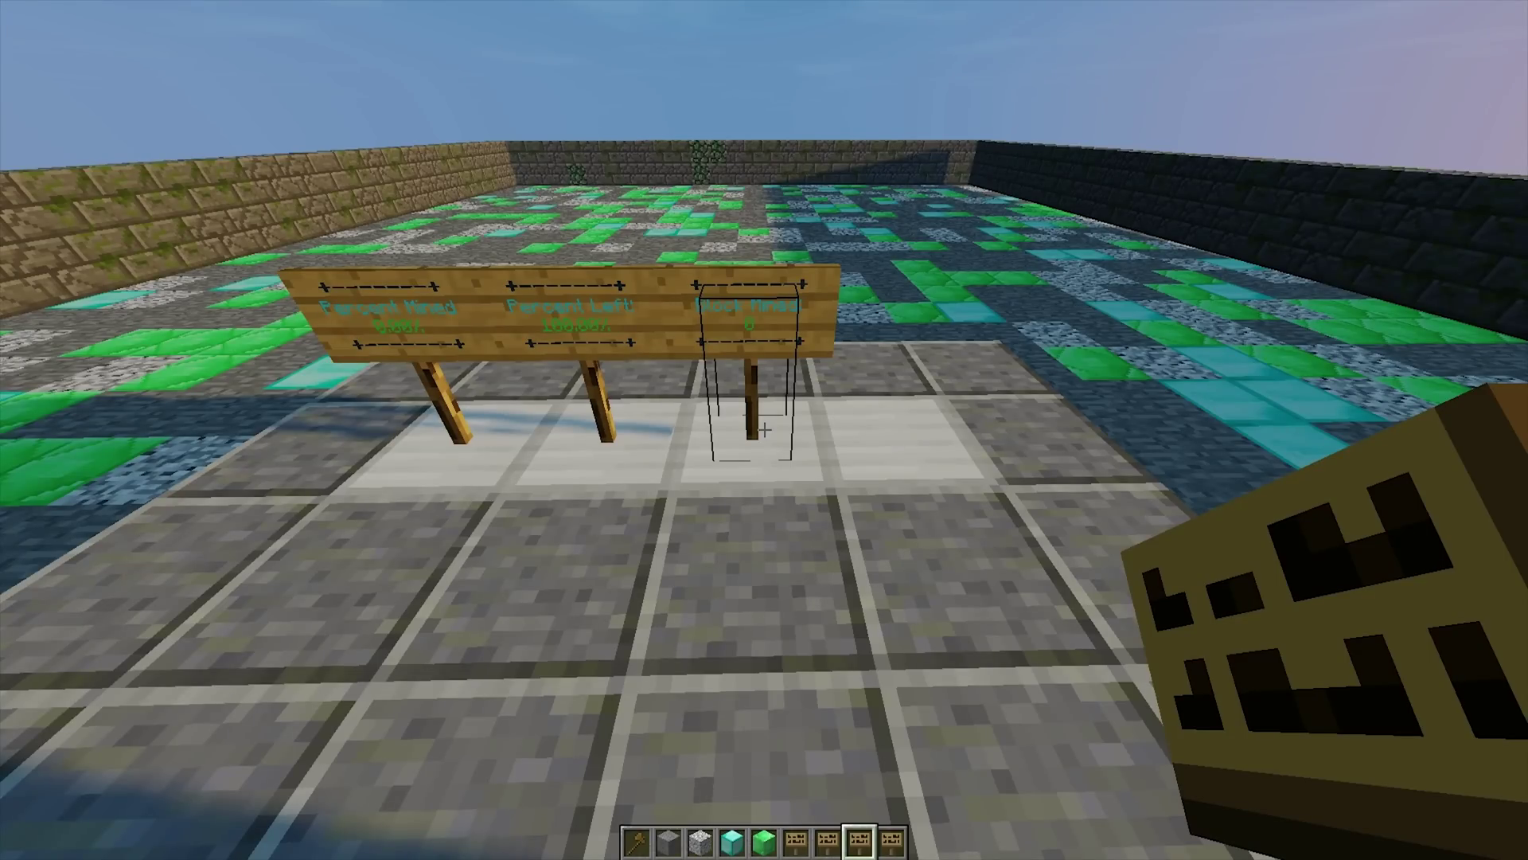
scroll(764, 430, "down", 1)
right_click(764, 430)
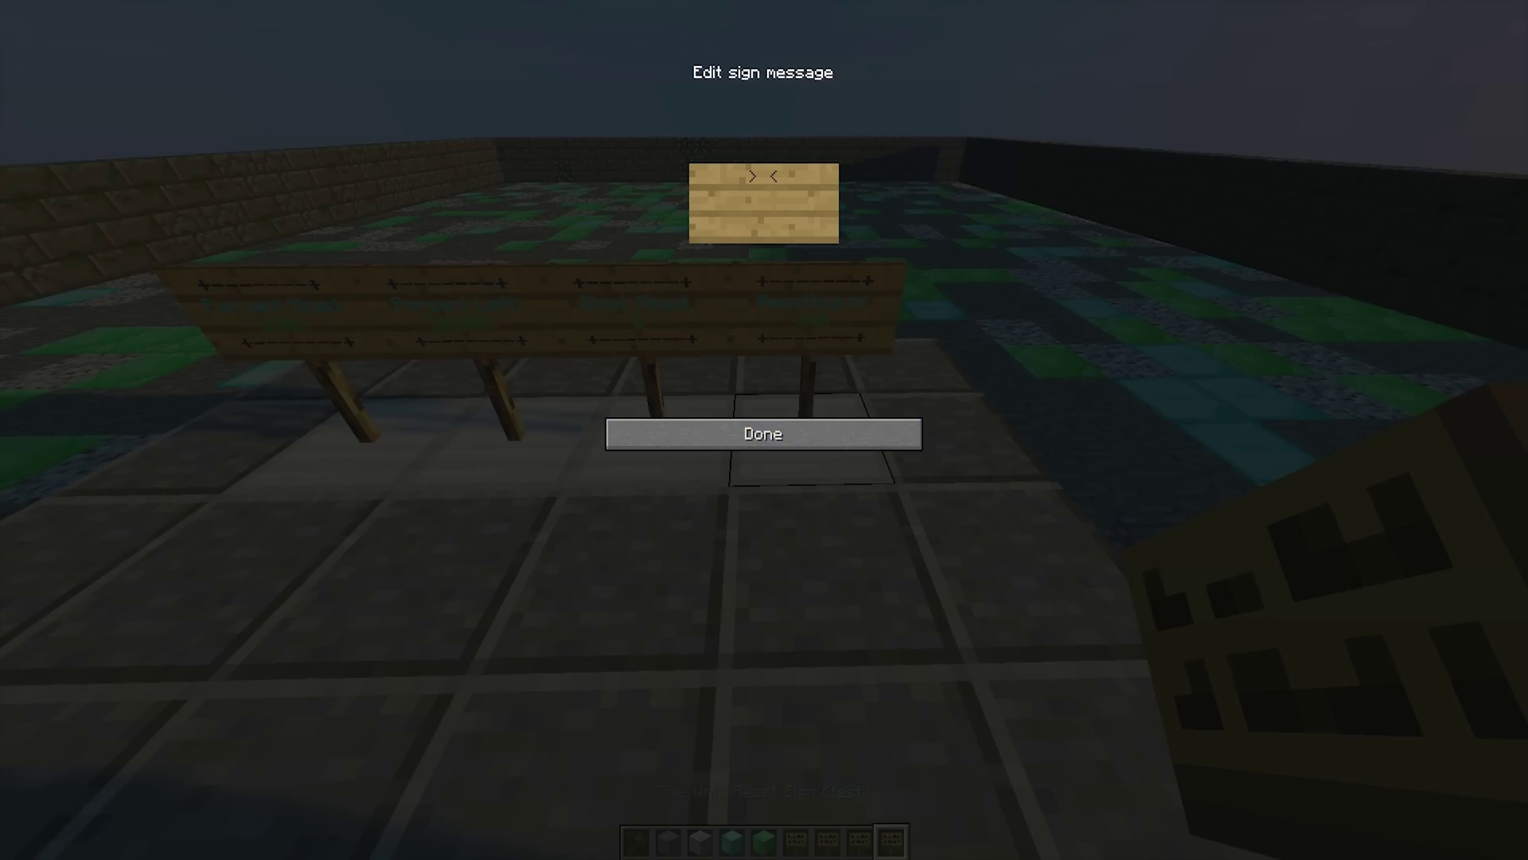
key("Escape")
Clear the hotbar of the leftover signs, blocks and wooden axe
scroll(764, 430, "down", 1)
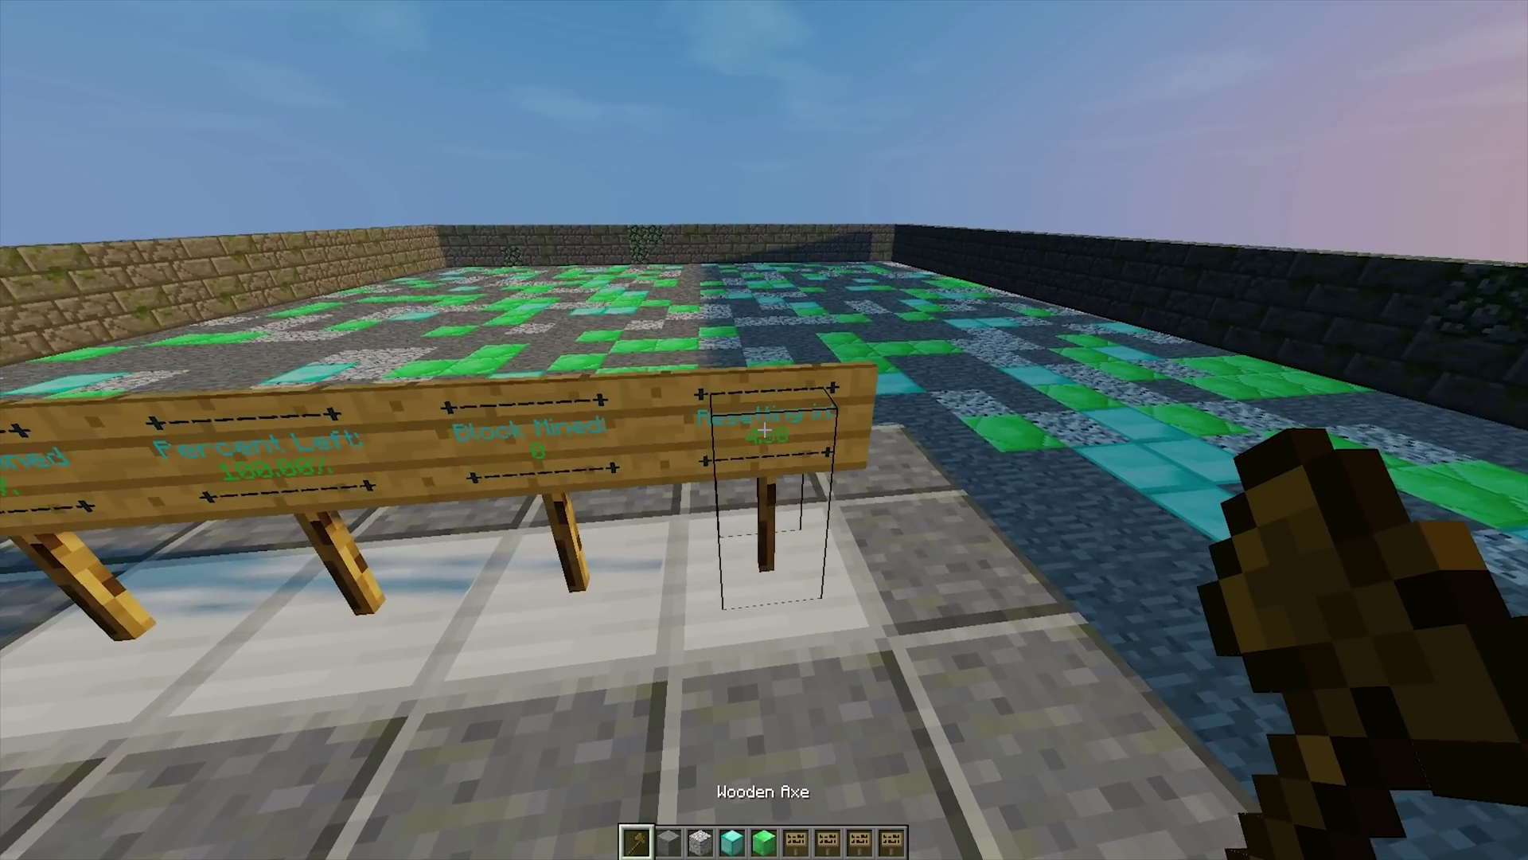
key("e")
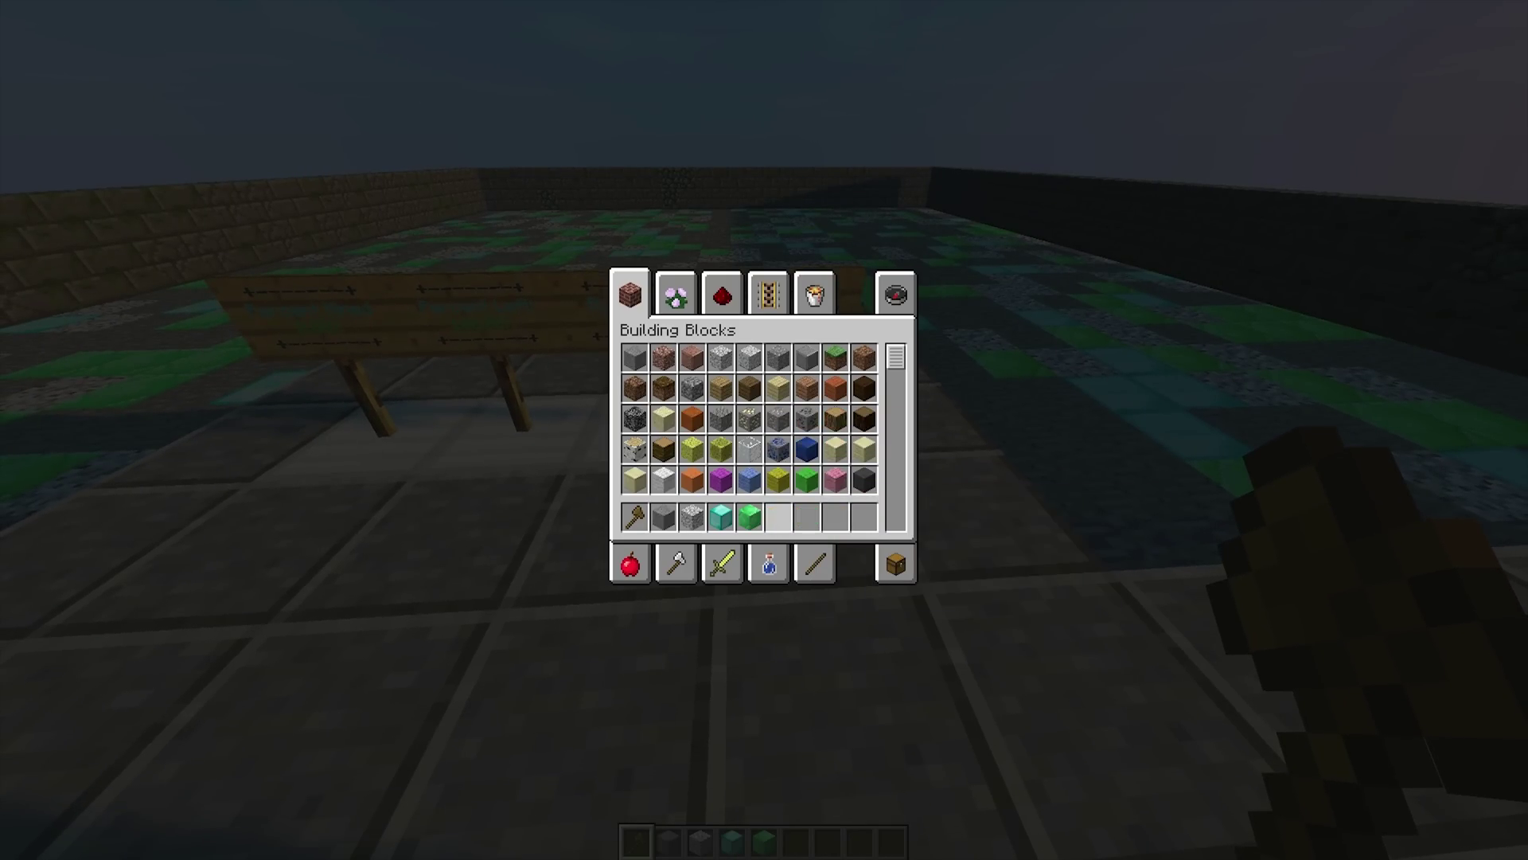
key("e")
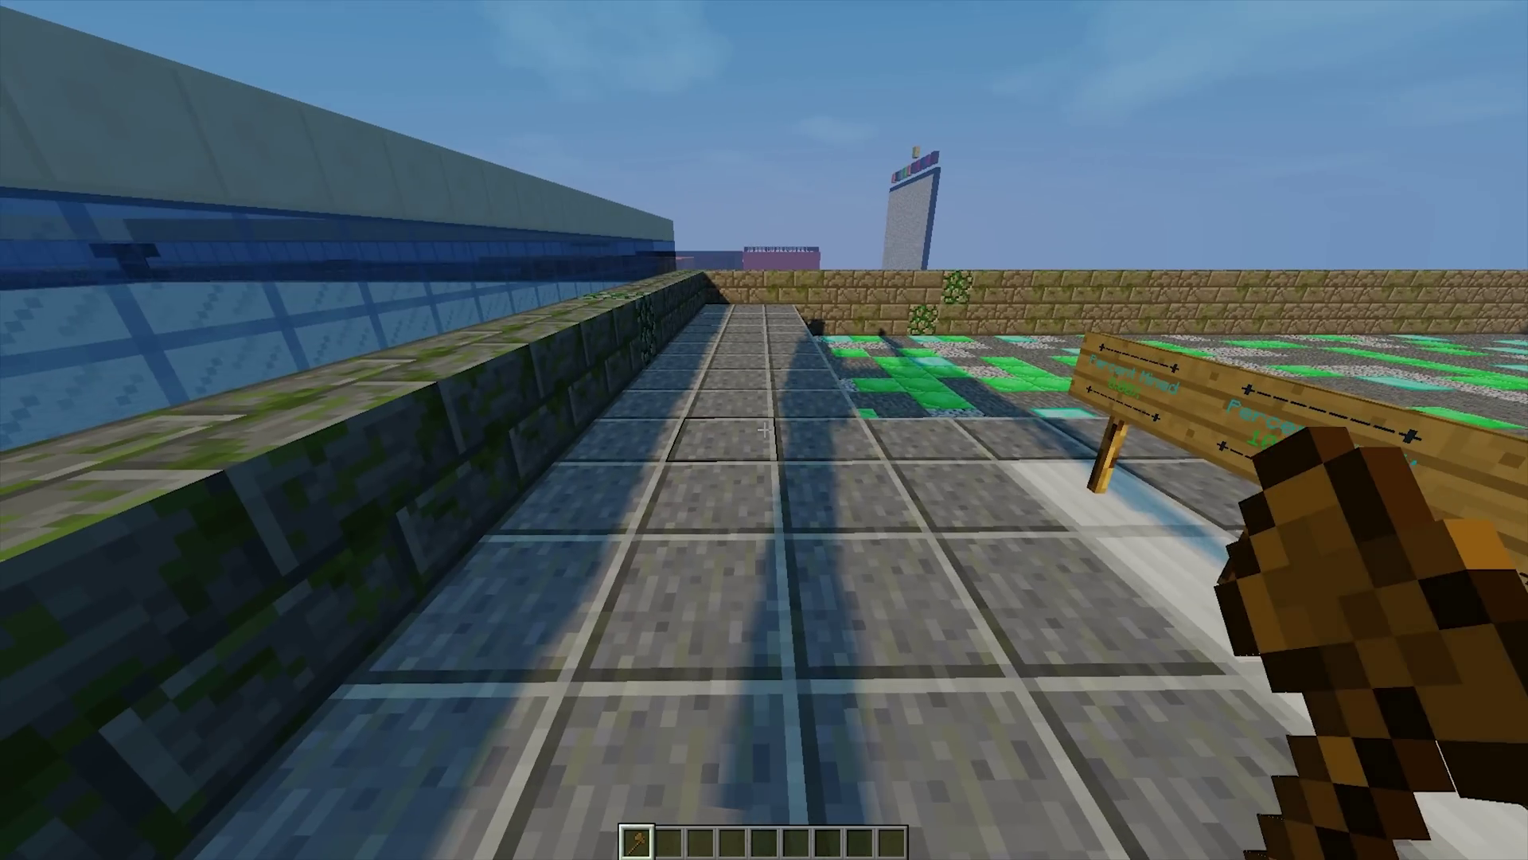
key("w")
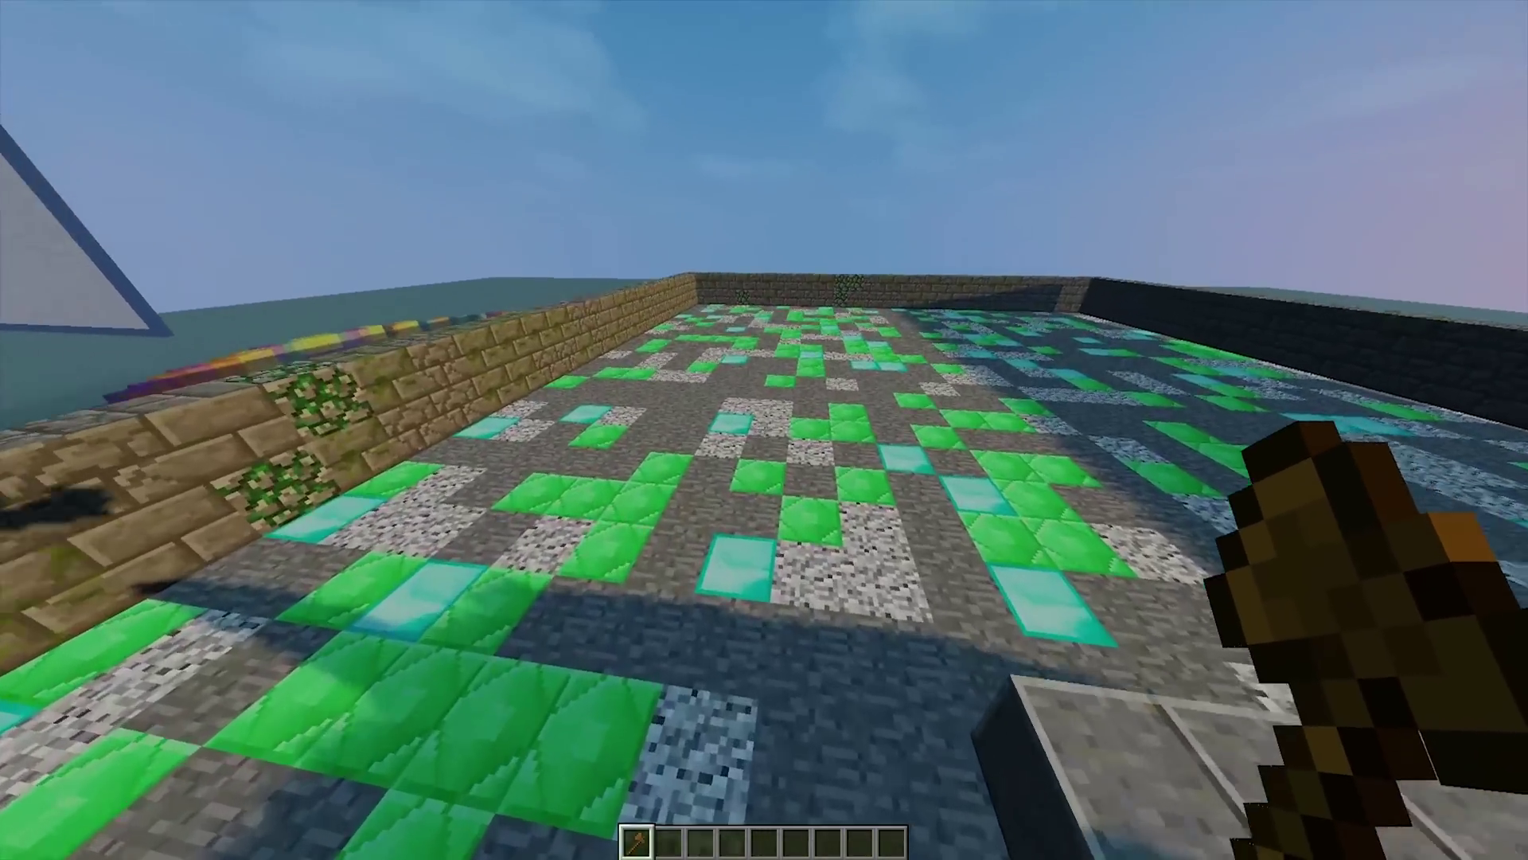
key("w")
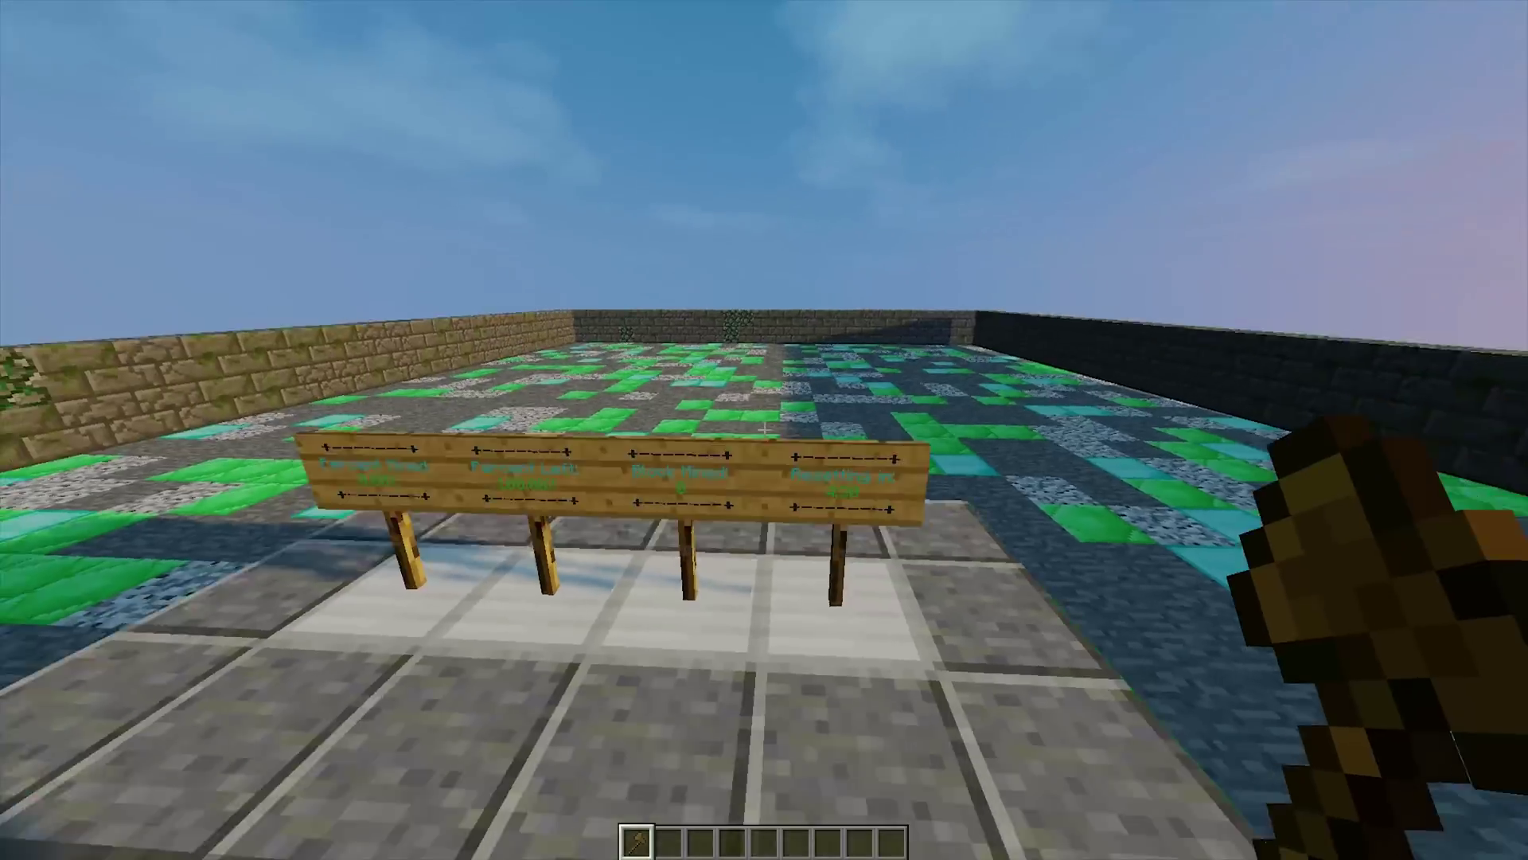
key("e")
left_click(629, 515, "shift")
key("e")
Walk to the mine's edge beside the signs and break several blocks to open a small pit
key("s")
key("a")
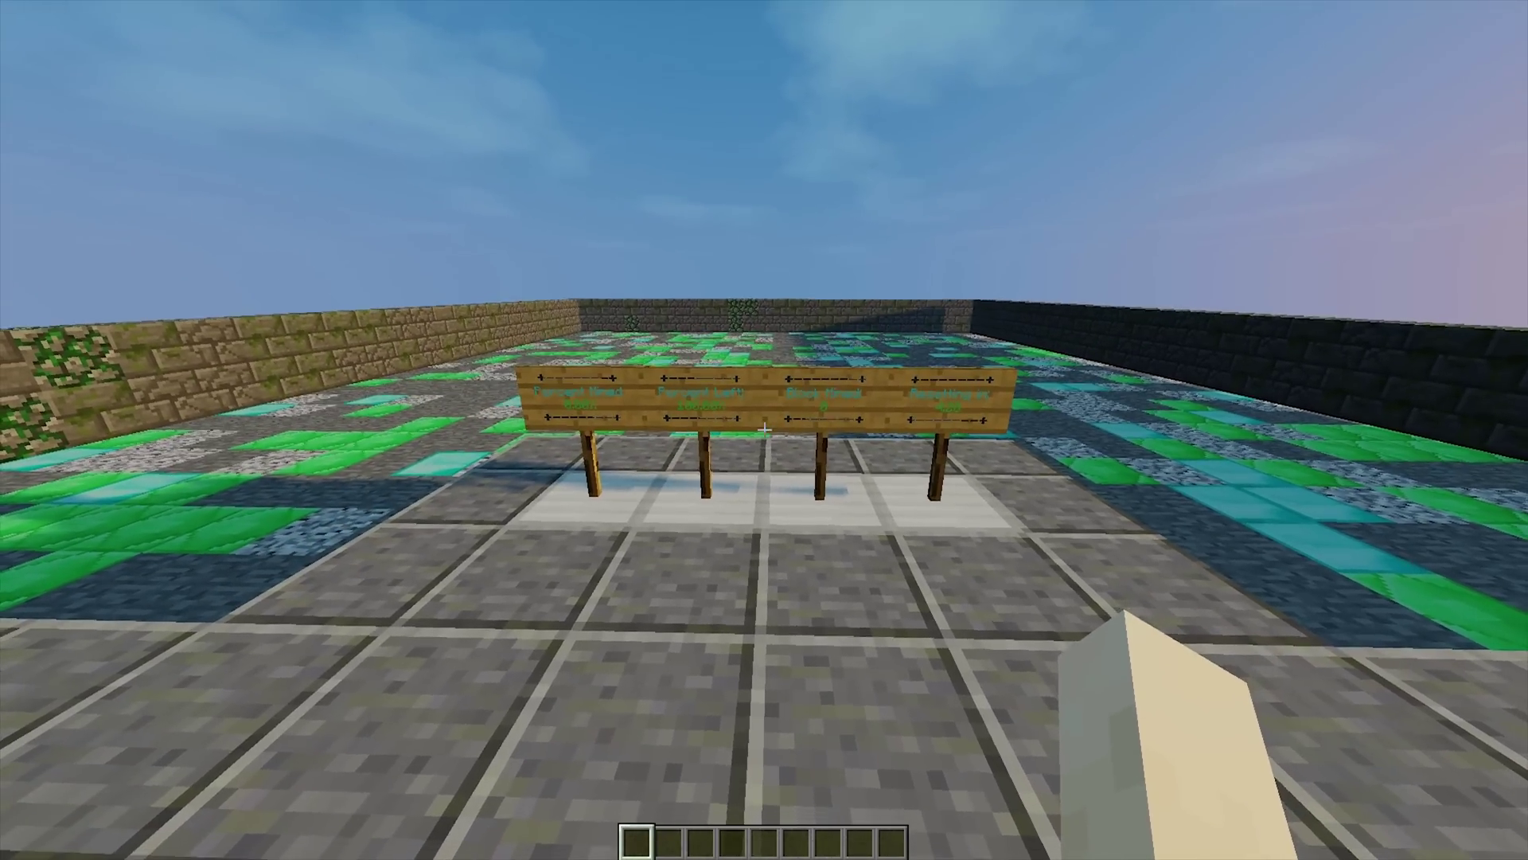
key("w")
key("a")
left_click(765, 430)
left_click(764, 430)
left_click(764, 430)
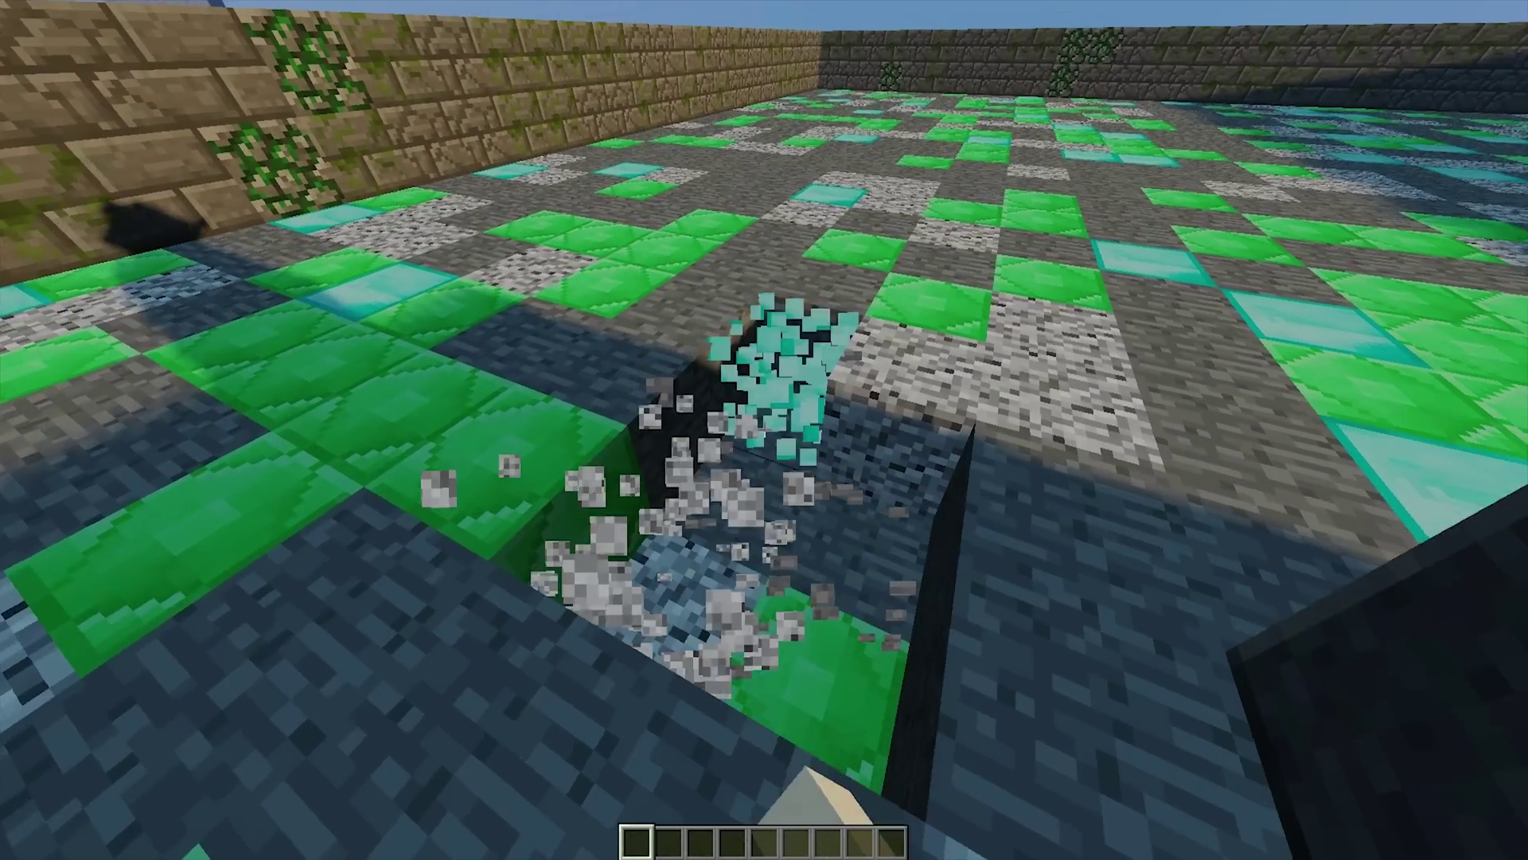
key("w")
left_click(764, 429)
left_click(764, 430)
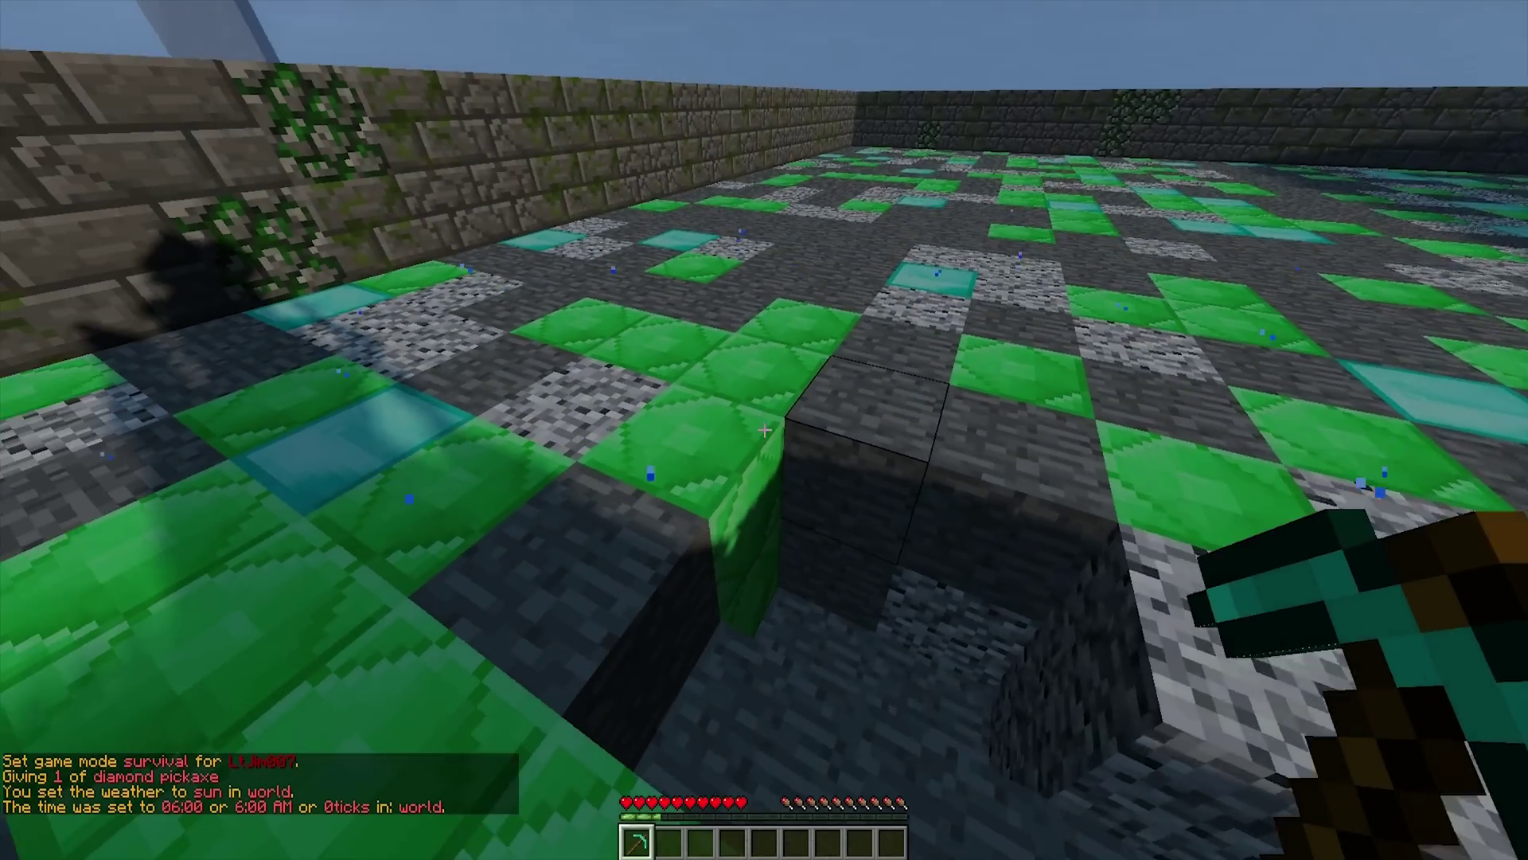
Mine emerald blocks and stone around the pit with the diamond pickaxe in survival mode
left_click(764, 430)
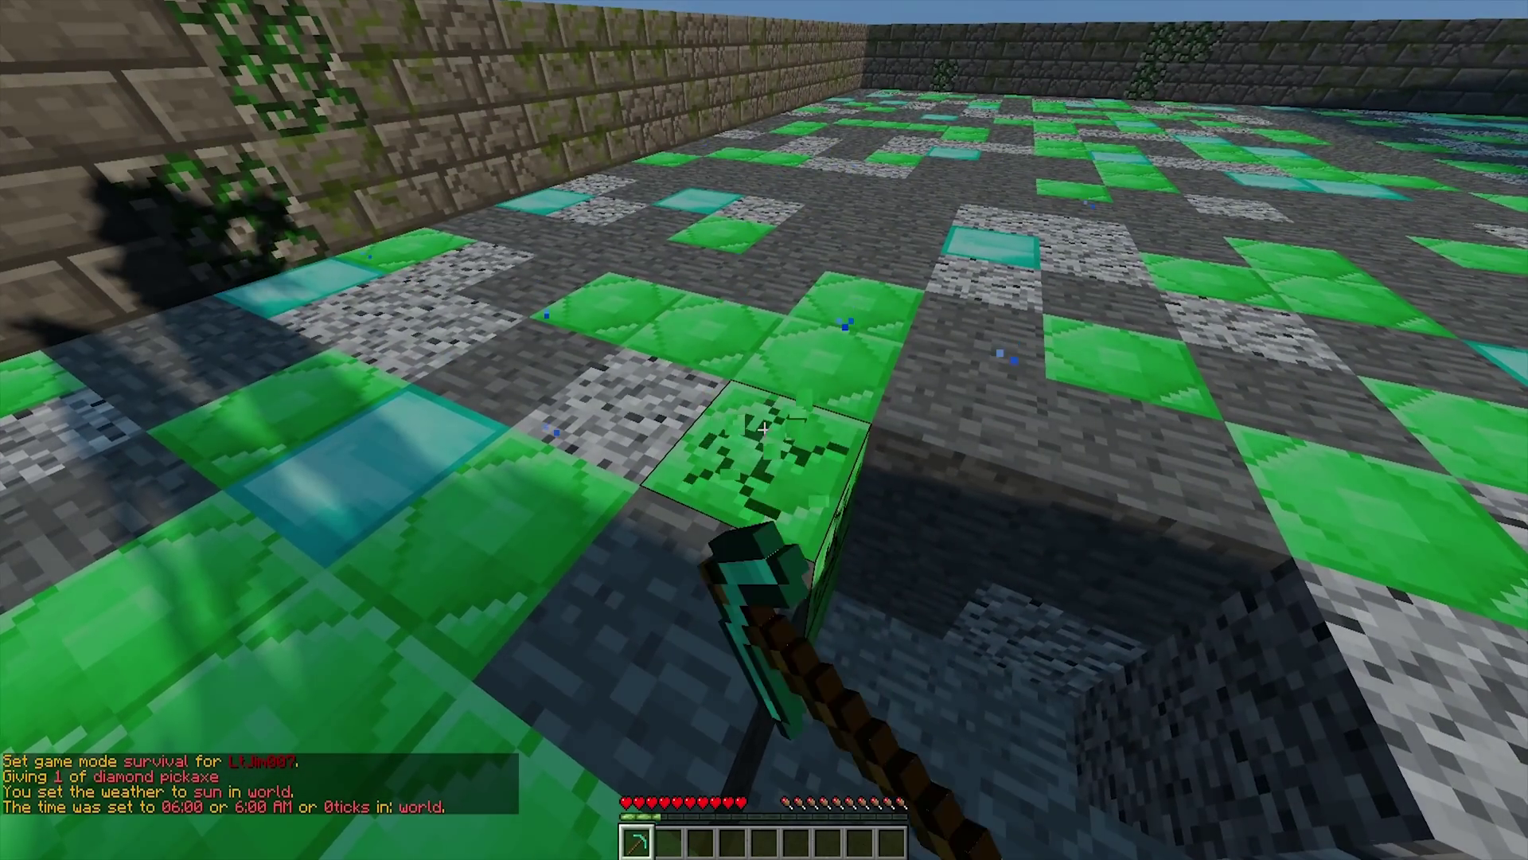
key("w")
left_click(765, 430)
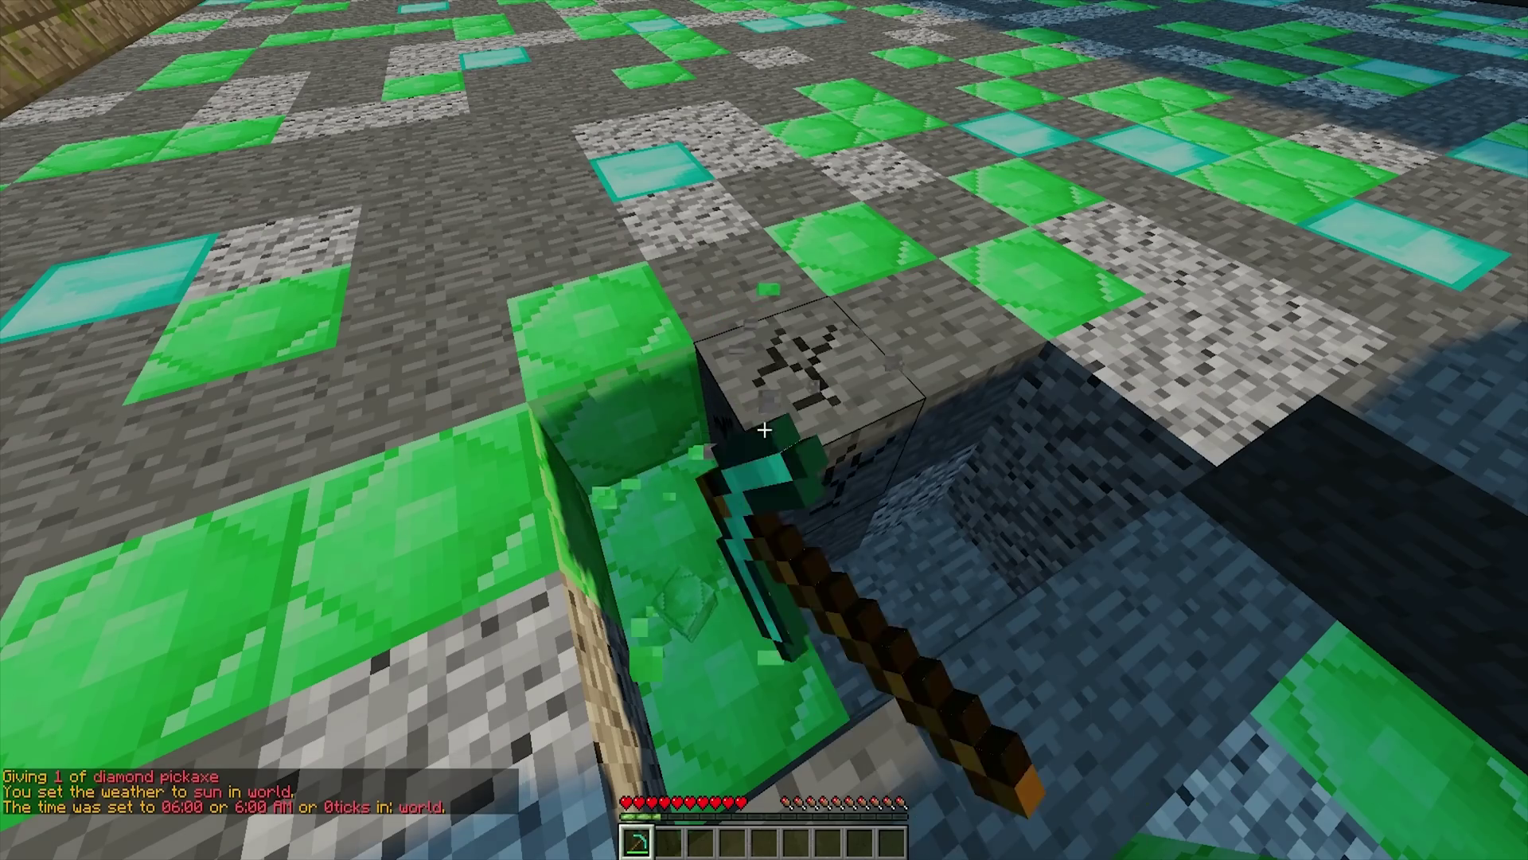
left_click(764, 430)
Climb out of the pit and check the percent mined, percent left, blocks mined and reset time on the signs
key("w")
key("space")
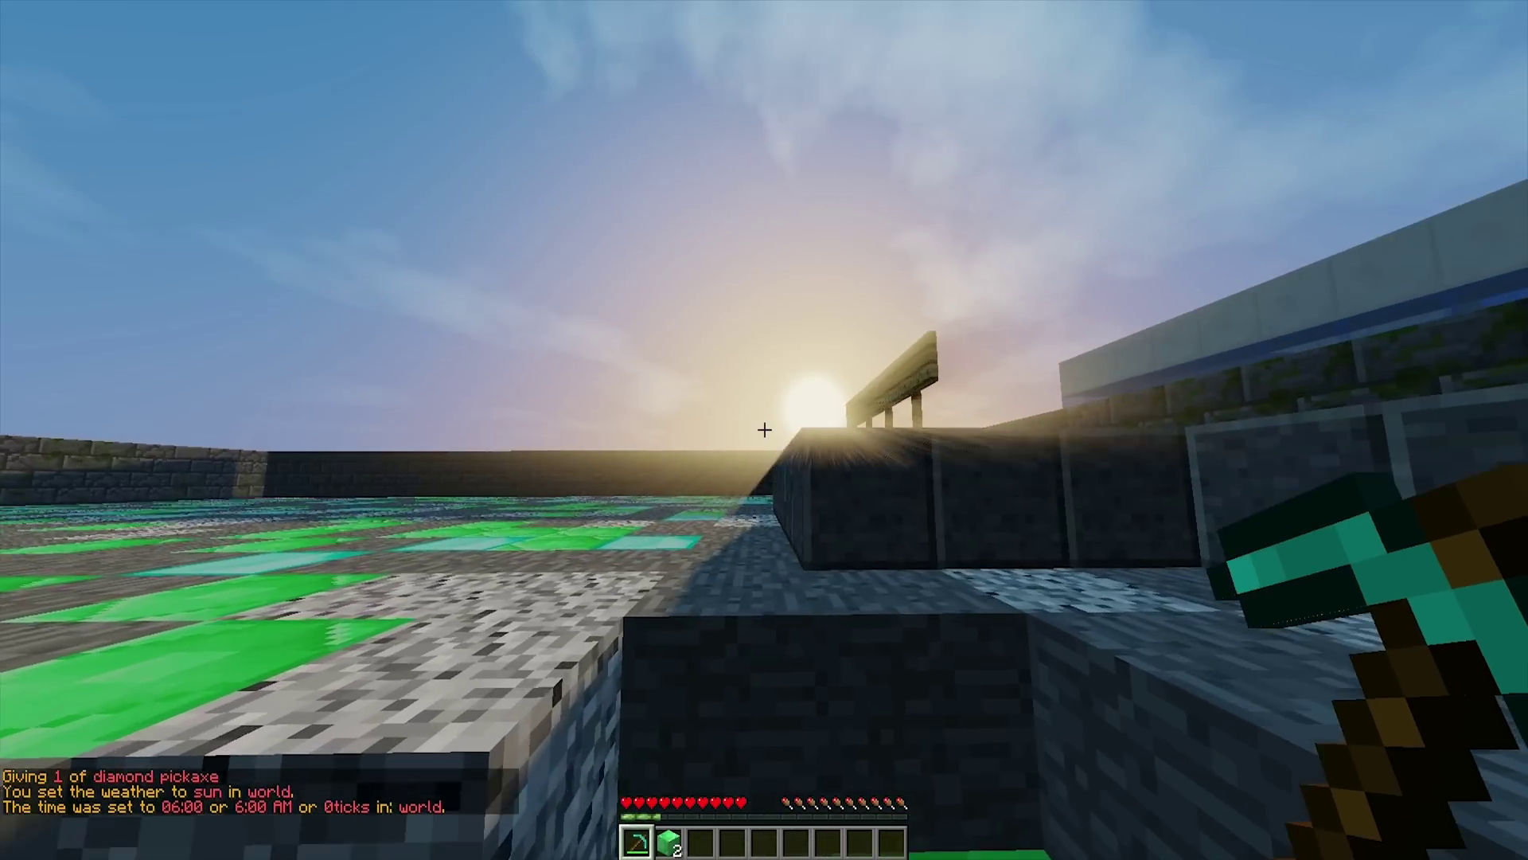
key("w")
key("space")
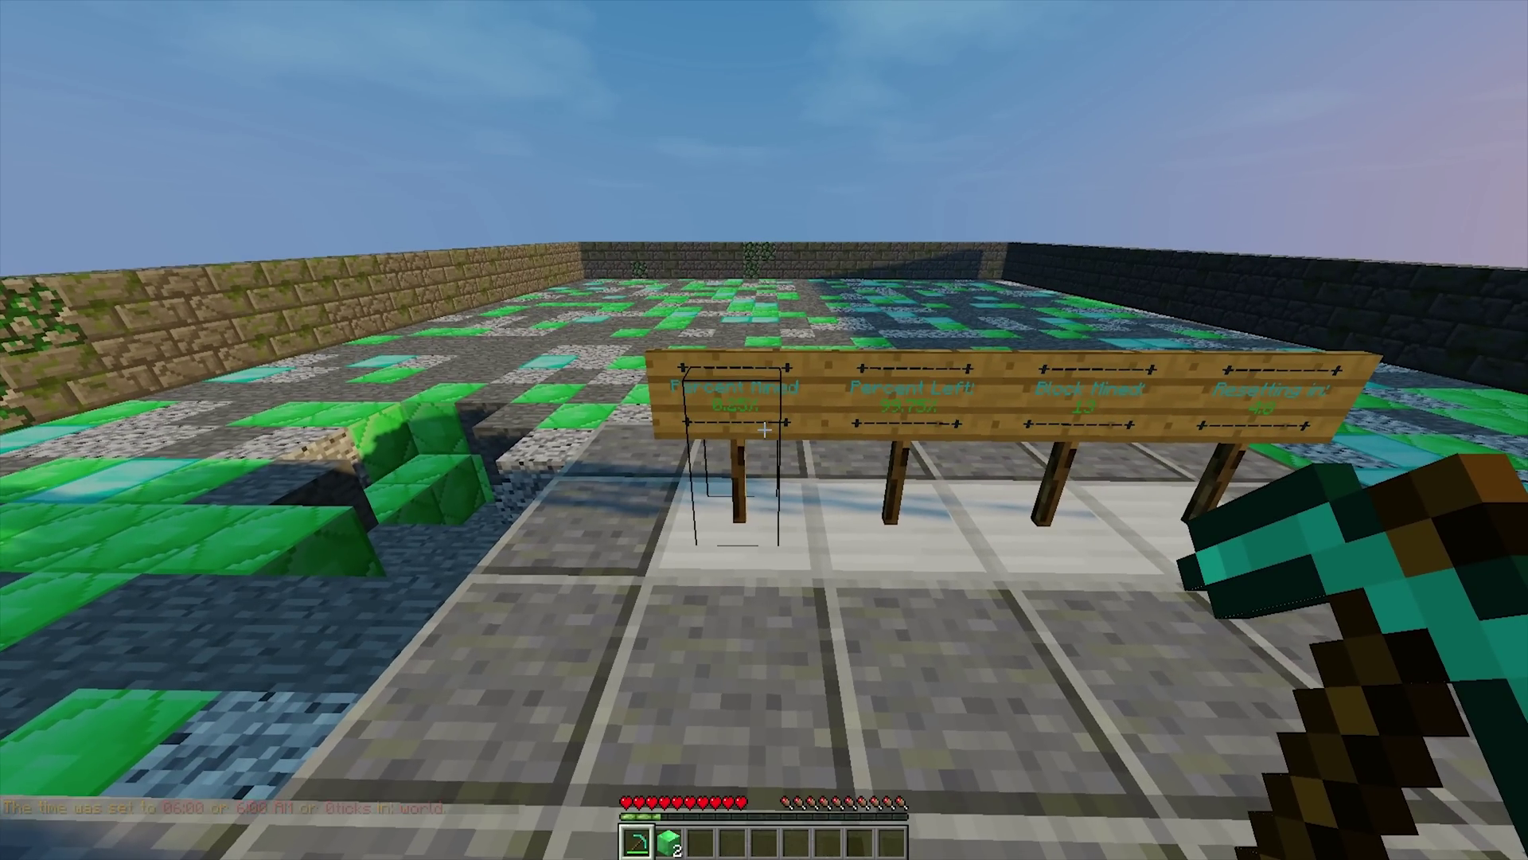
key("d")
key("w")
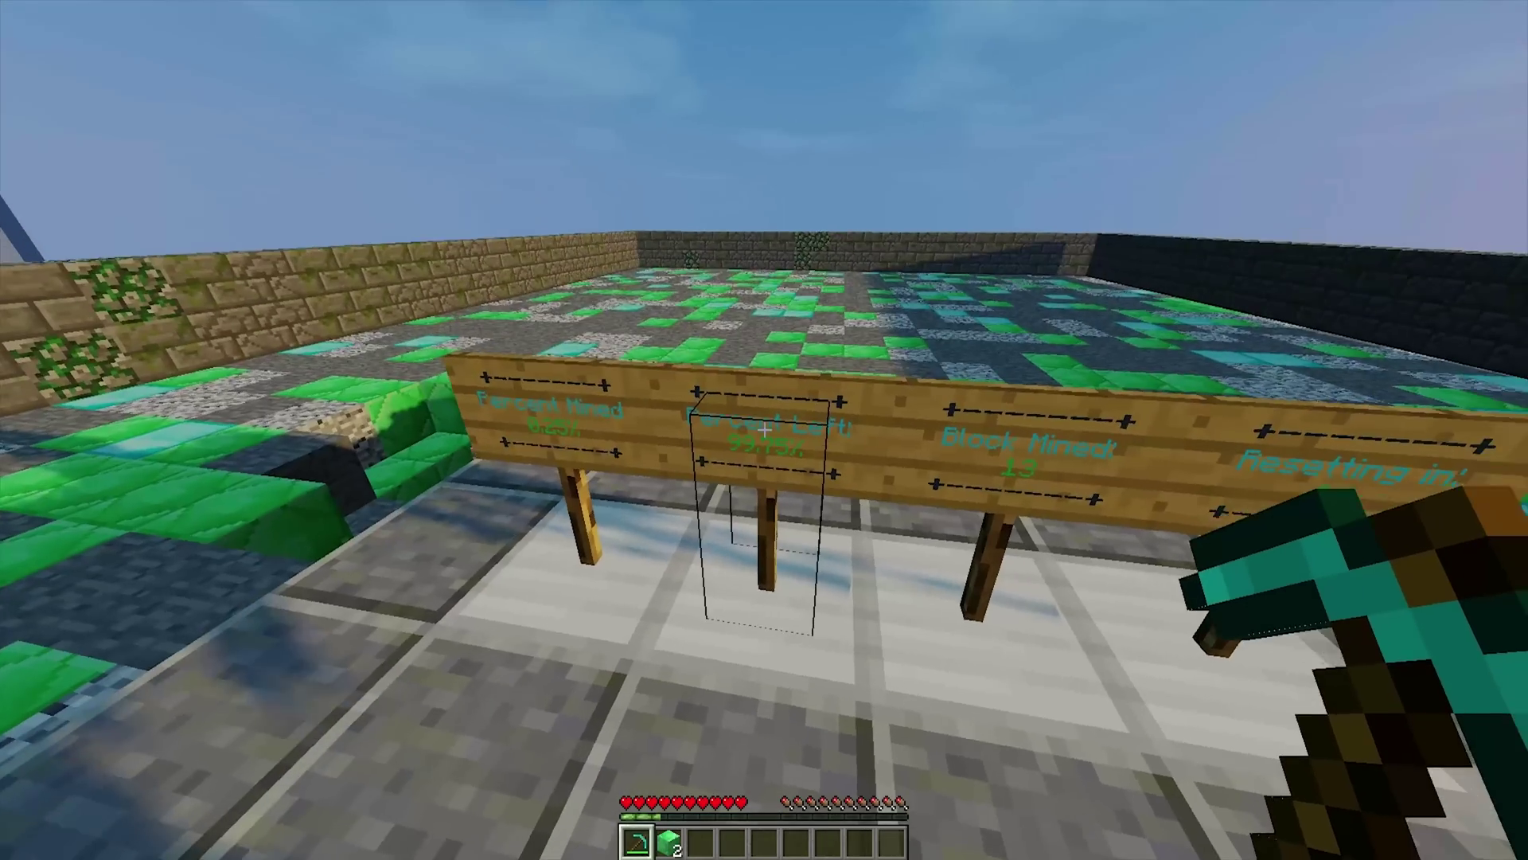
key("s")
key("w")
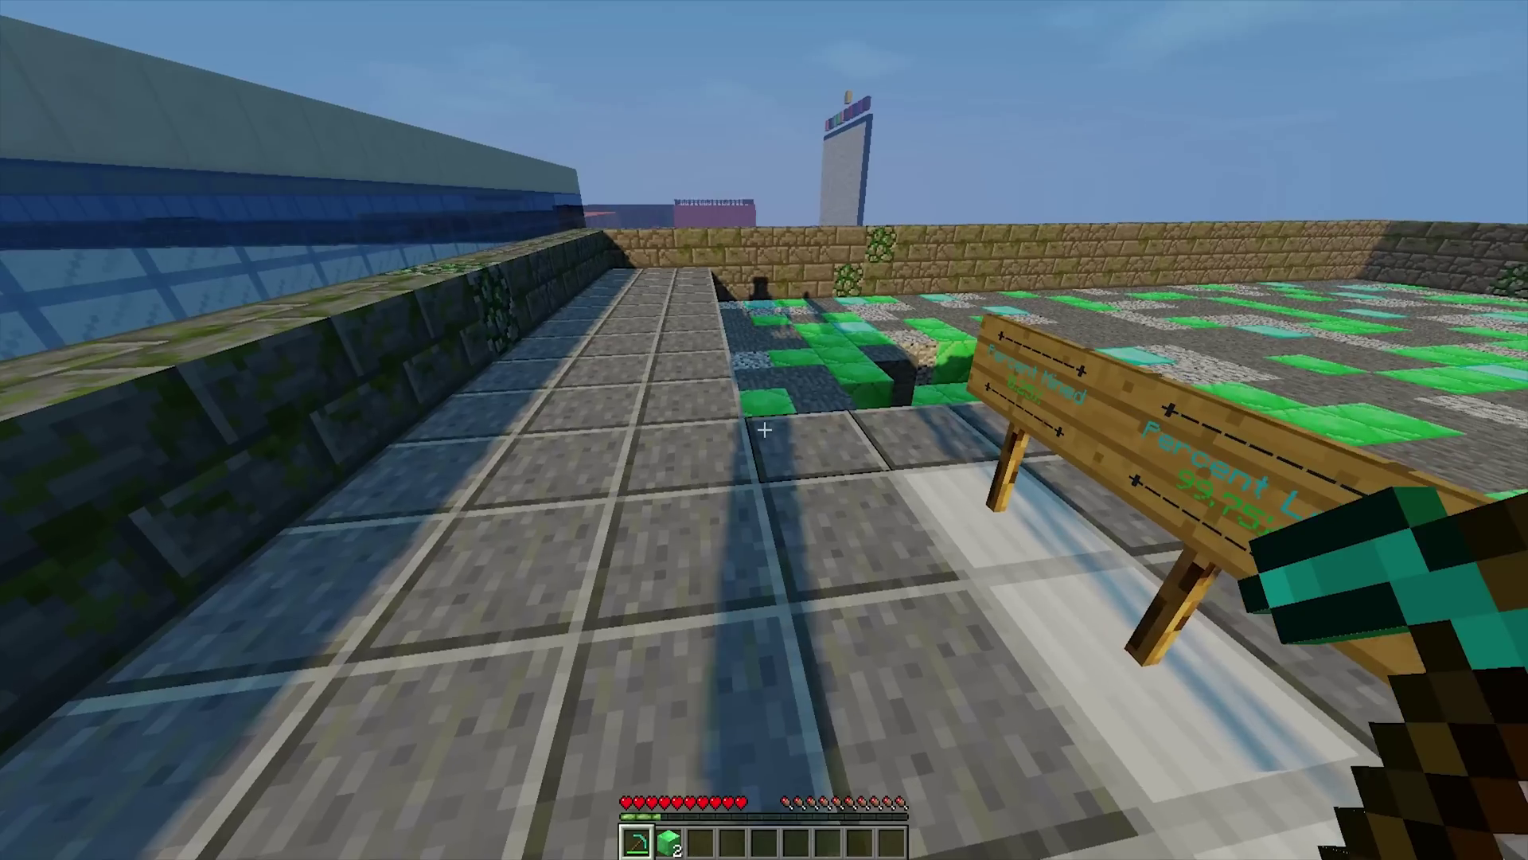
Enchant the held diamond pickaxe with efficiency level 5
key("w")
key("slash")
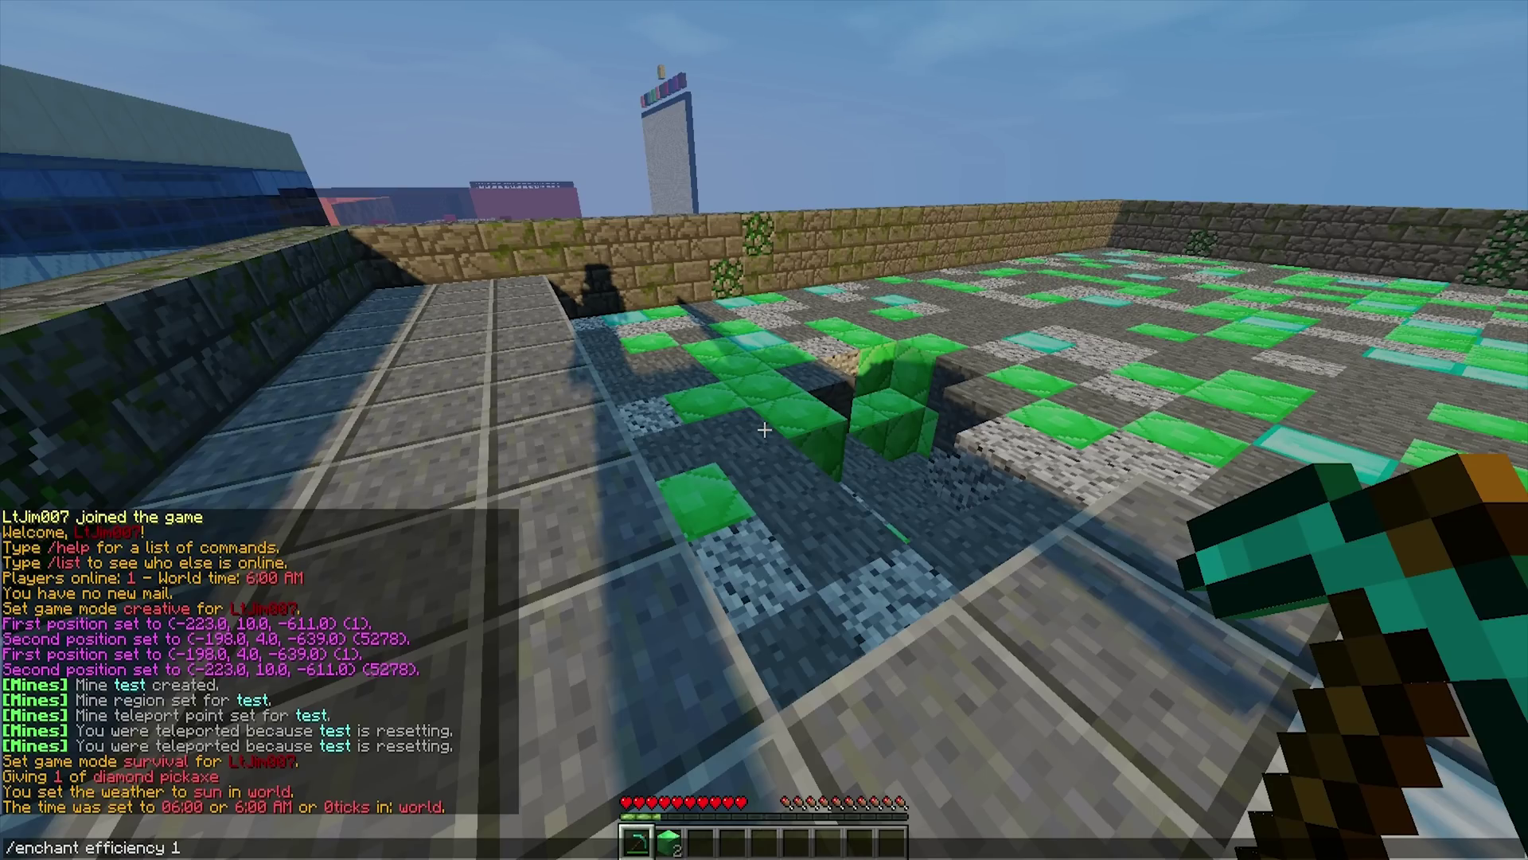
key("Return")
key("slash")
key("Up")
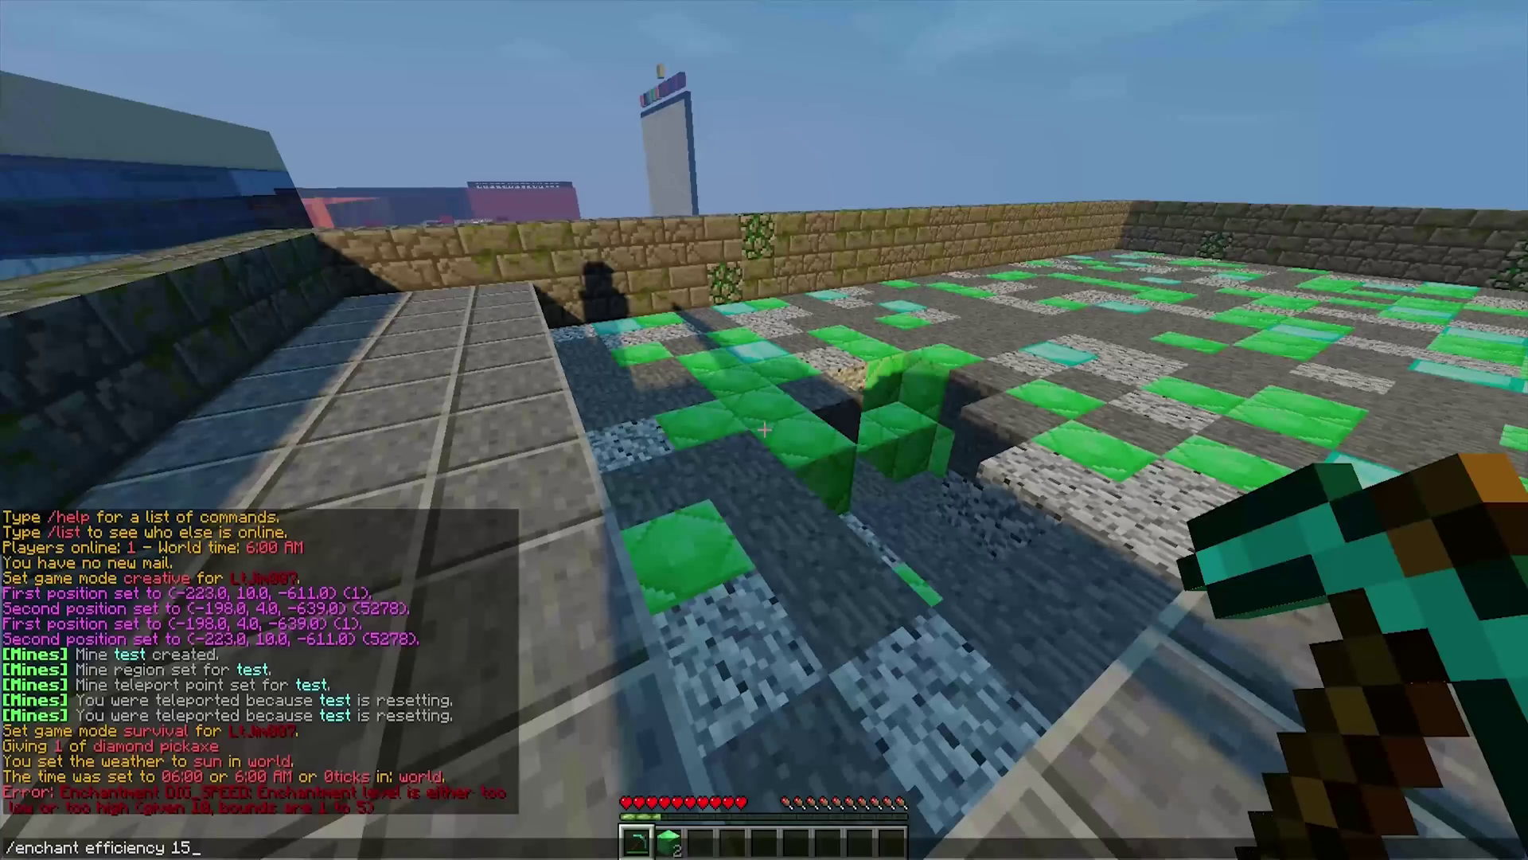
type("5")
key("Return")
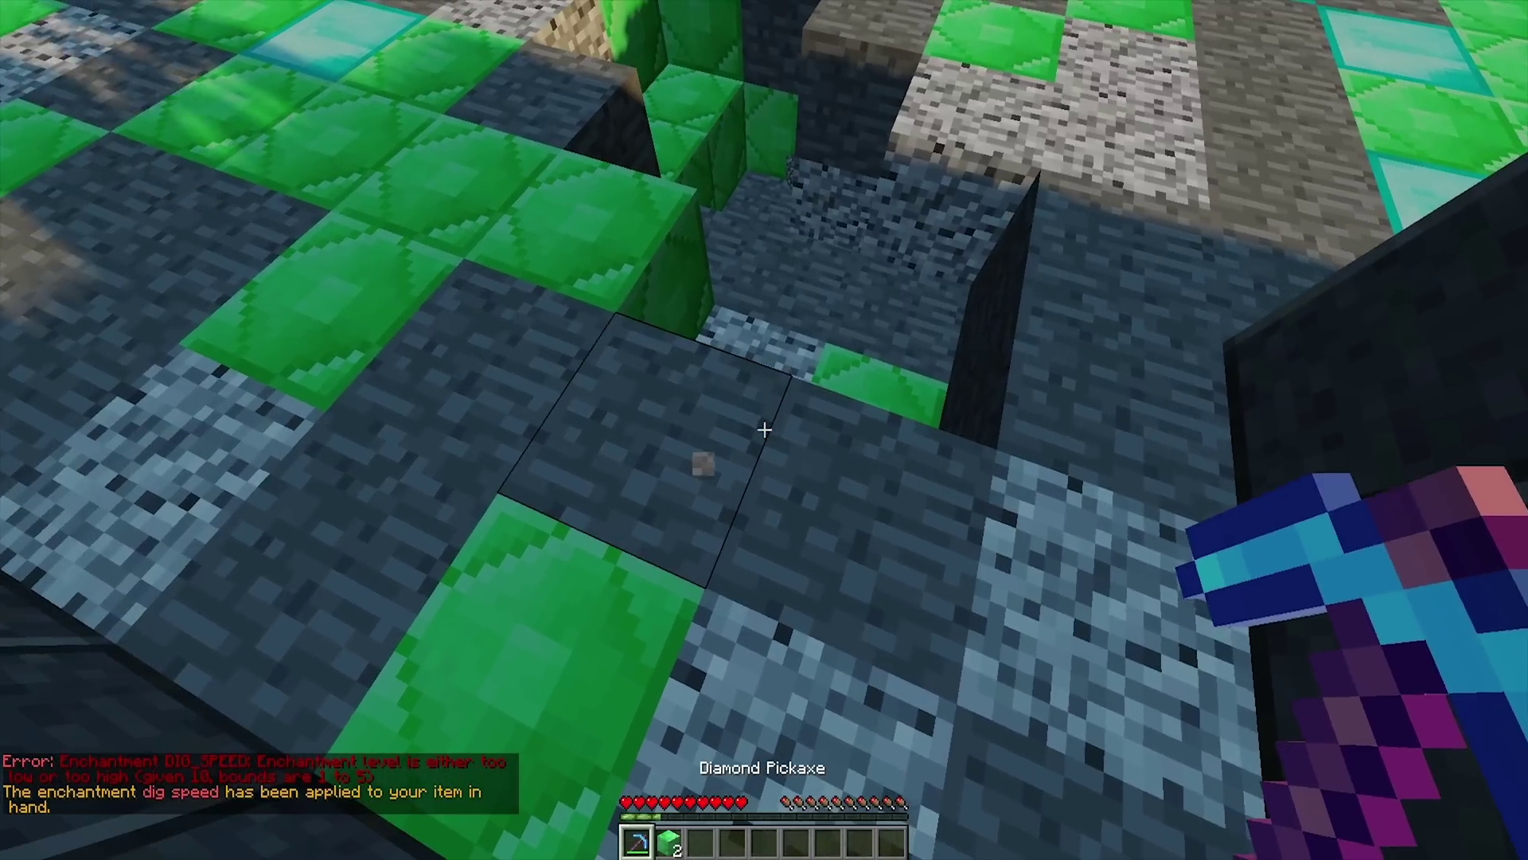
Test the enchanted pickaxe by mining stone and emerald blocks from the pit beside the walkway out into the mine
left_click(764, 430)
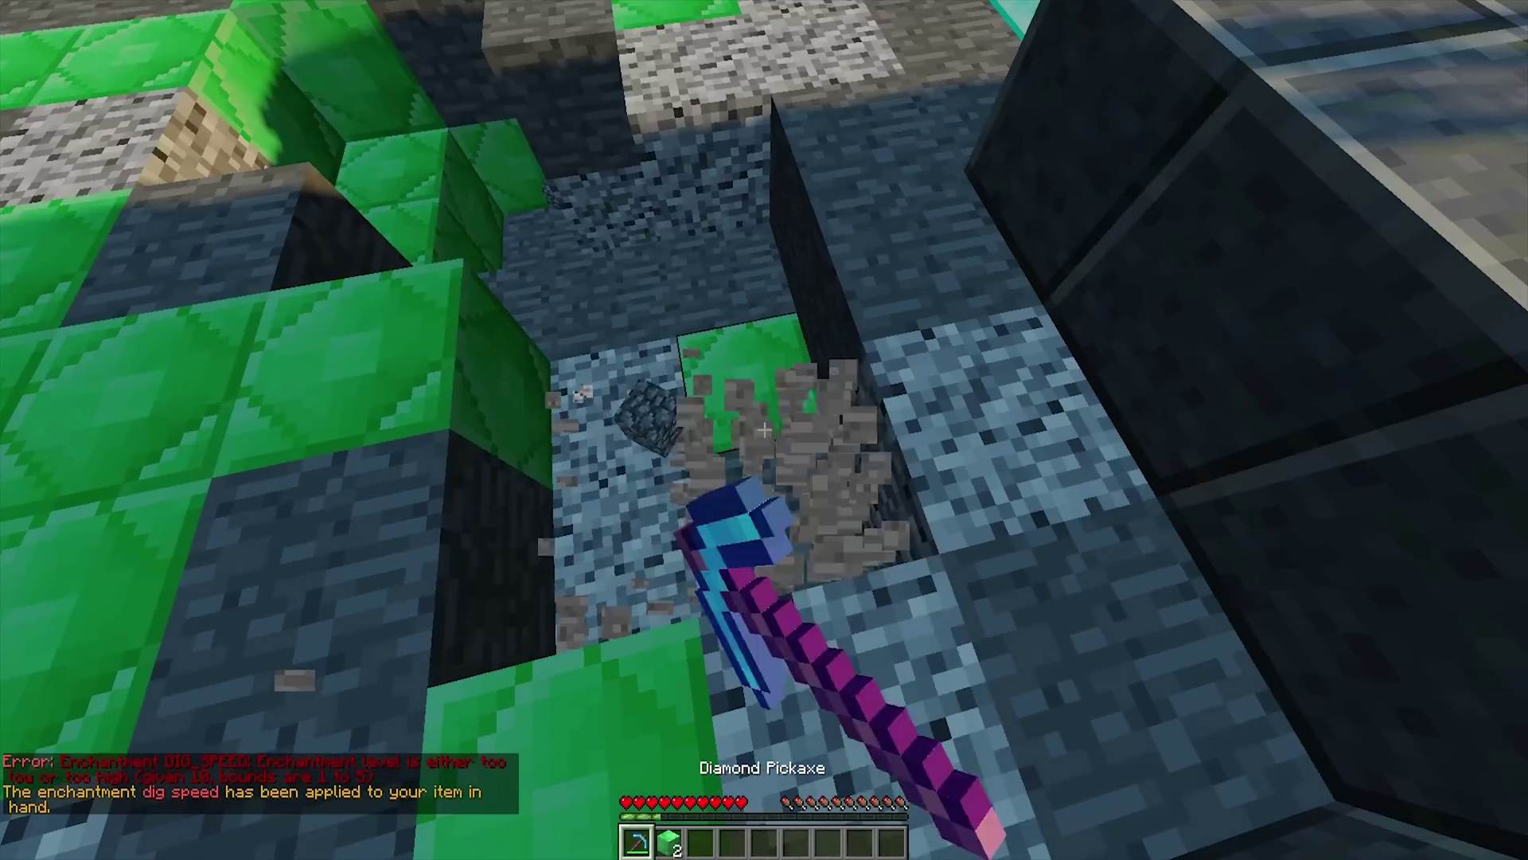
left_click_drag(764, 429, 764, 430)
key("w")
key("w")
key("space")
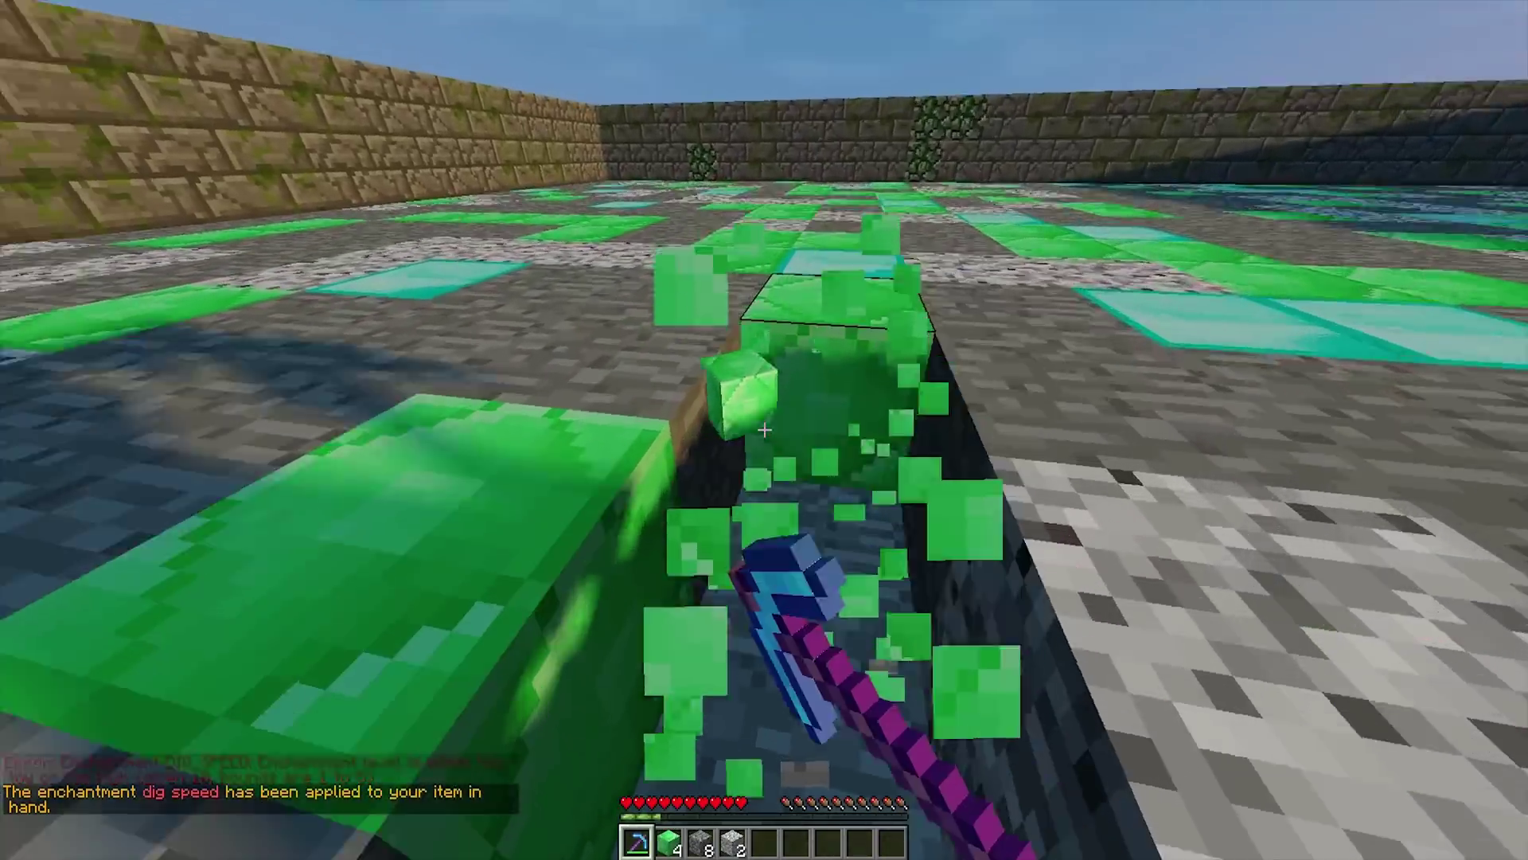
left_click(764, 429)
left_click(764, 429)
left_click(764, 430)
left_click(764, 430)
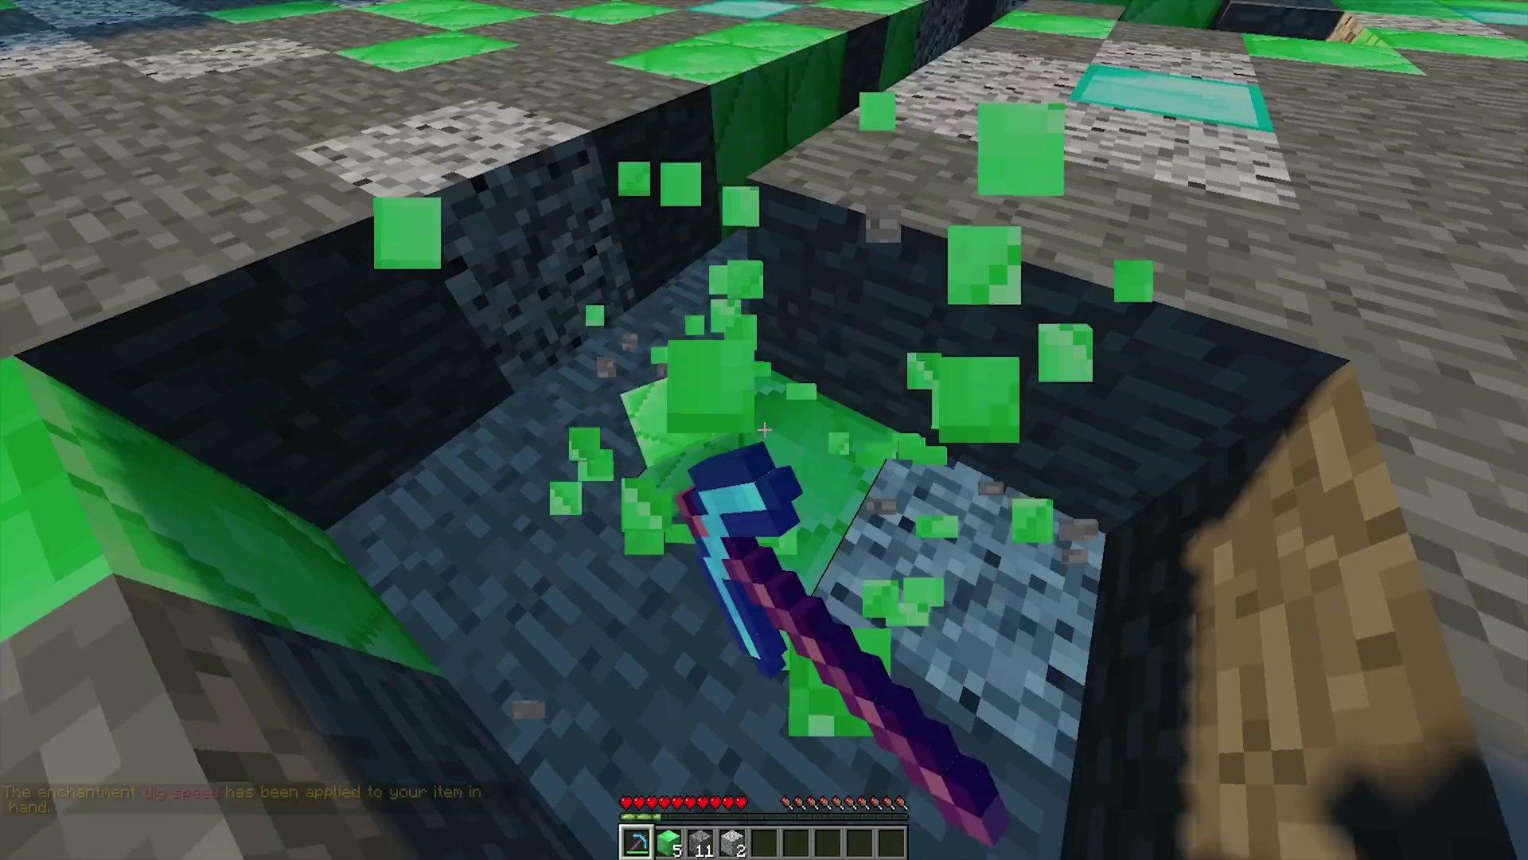
Widen the pit by mining more emerald, stone and diorite blocks around the exposed diamond block
left_click(764, 430)
left_click(764, 429)
key("w")
left_click(764, 429)
left_click(764, 430)
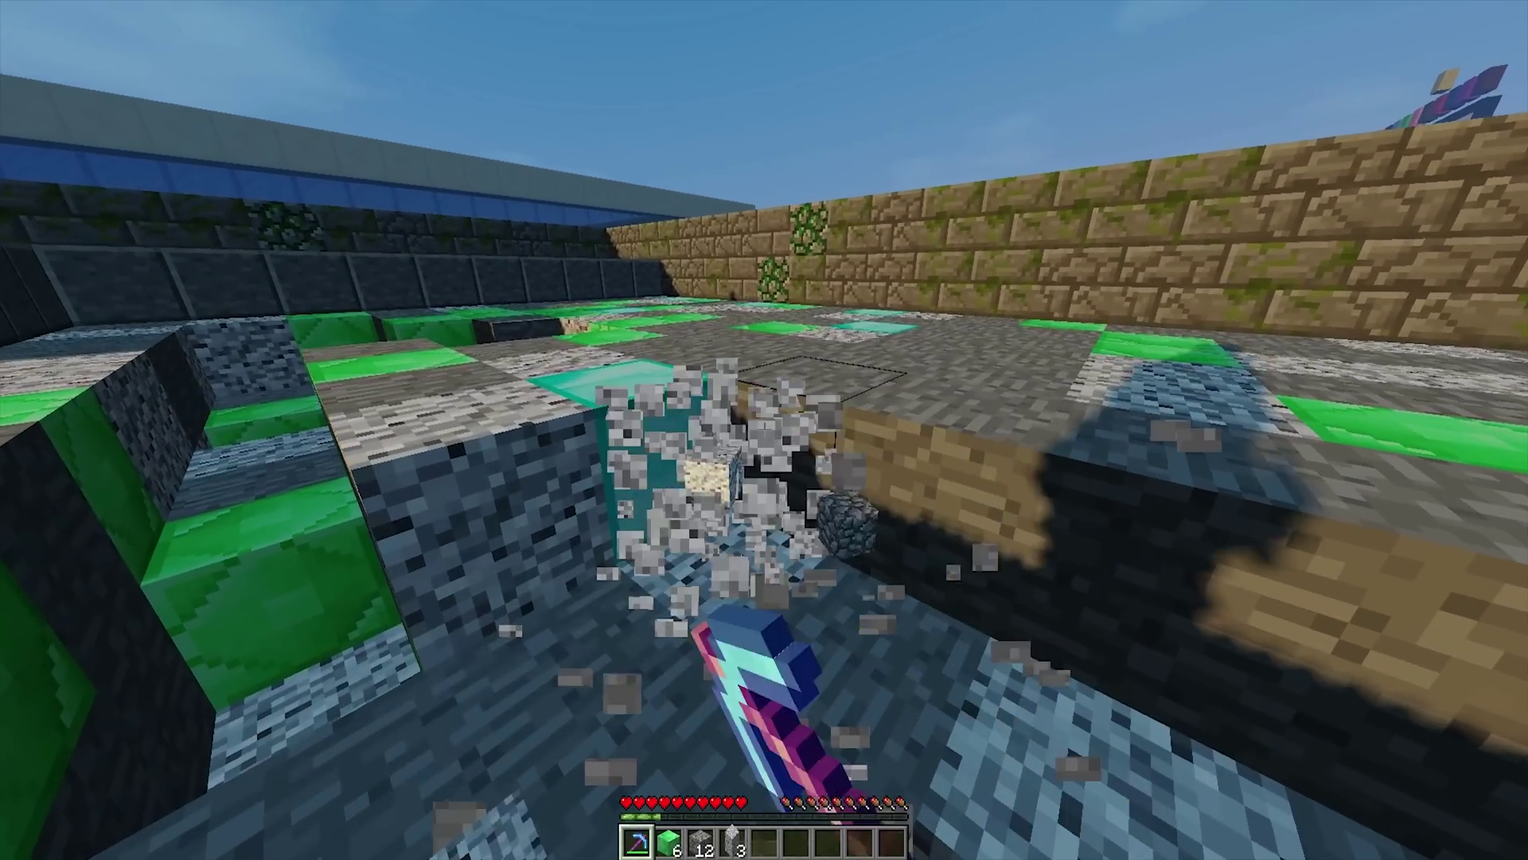
key("e")
key("e")
left_click(764, 429)
left_click(764, 430)
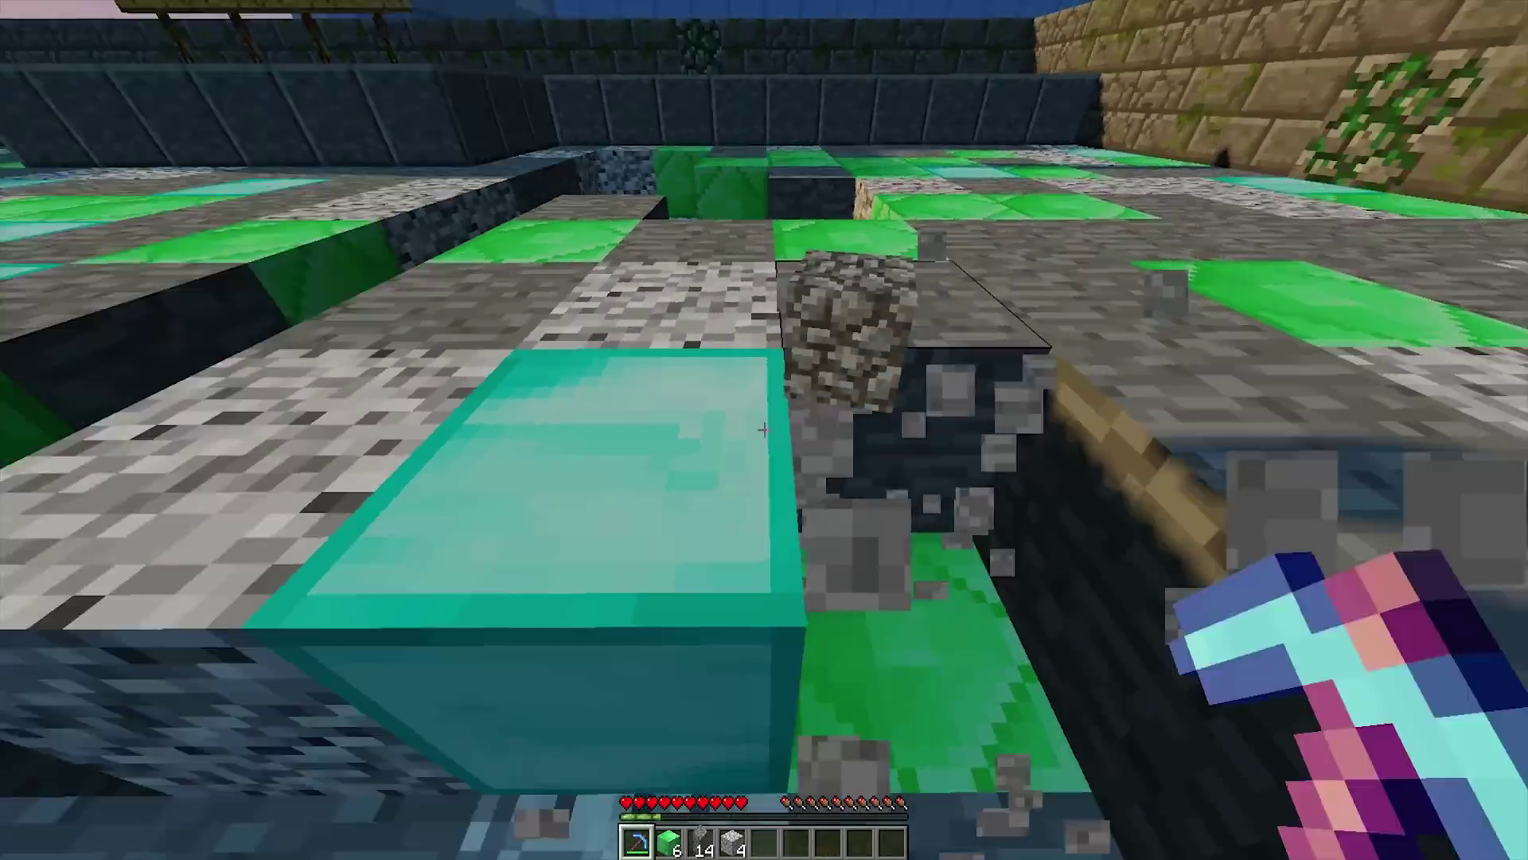
left_click(764, 429)
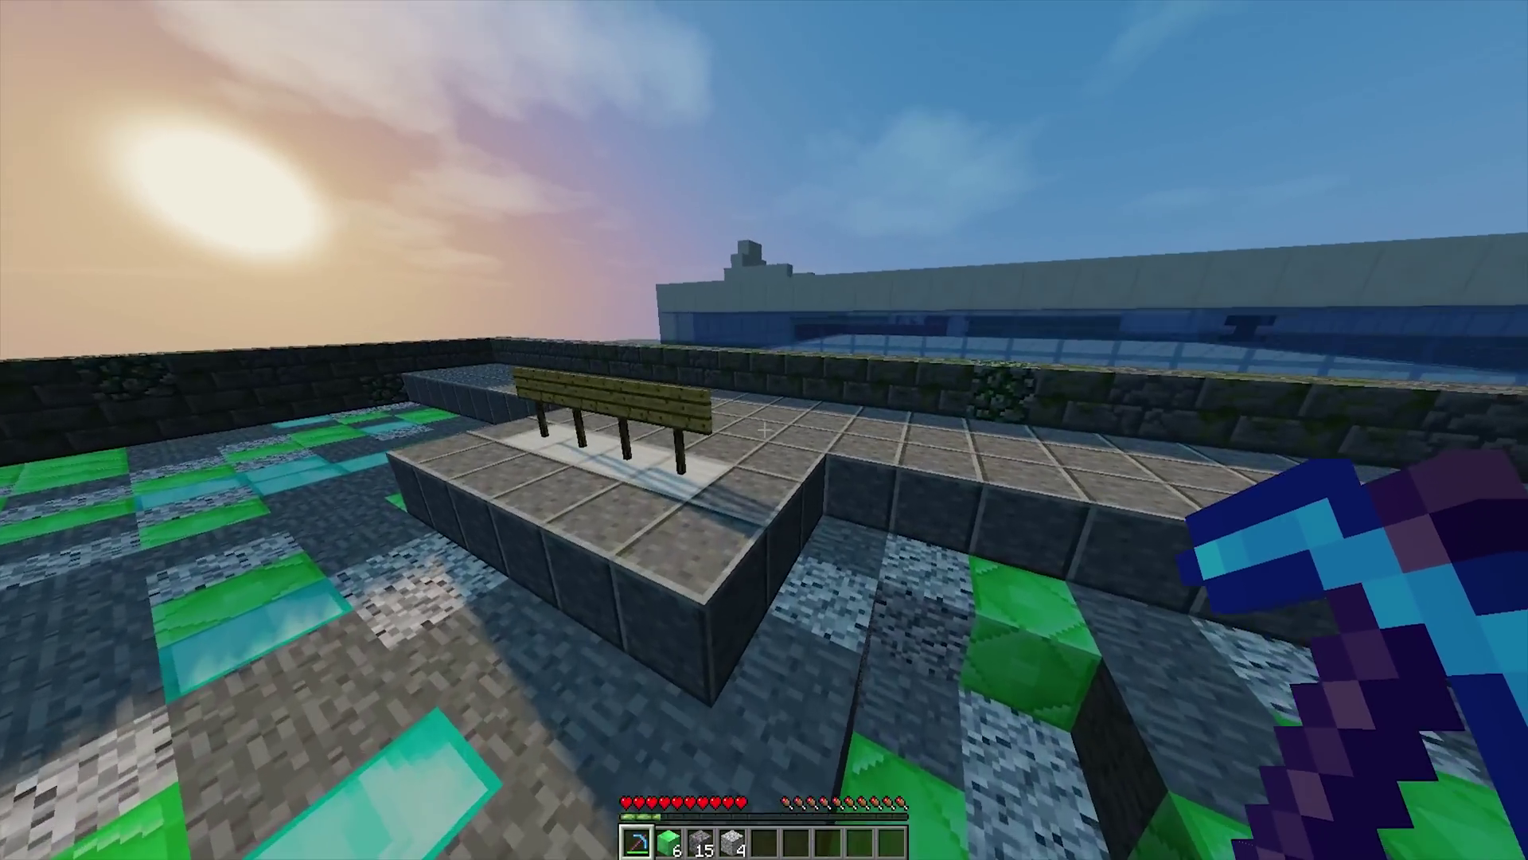
Leave the pit, switch to creative mode and clear the hotbar of the pickaxe and mined blocks
key("w")
key("space")
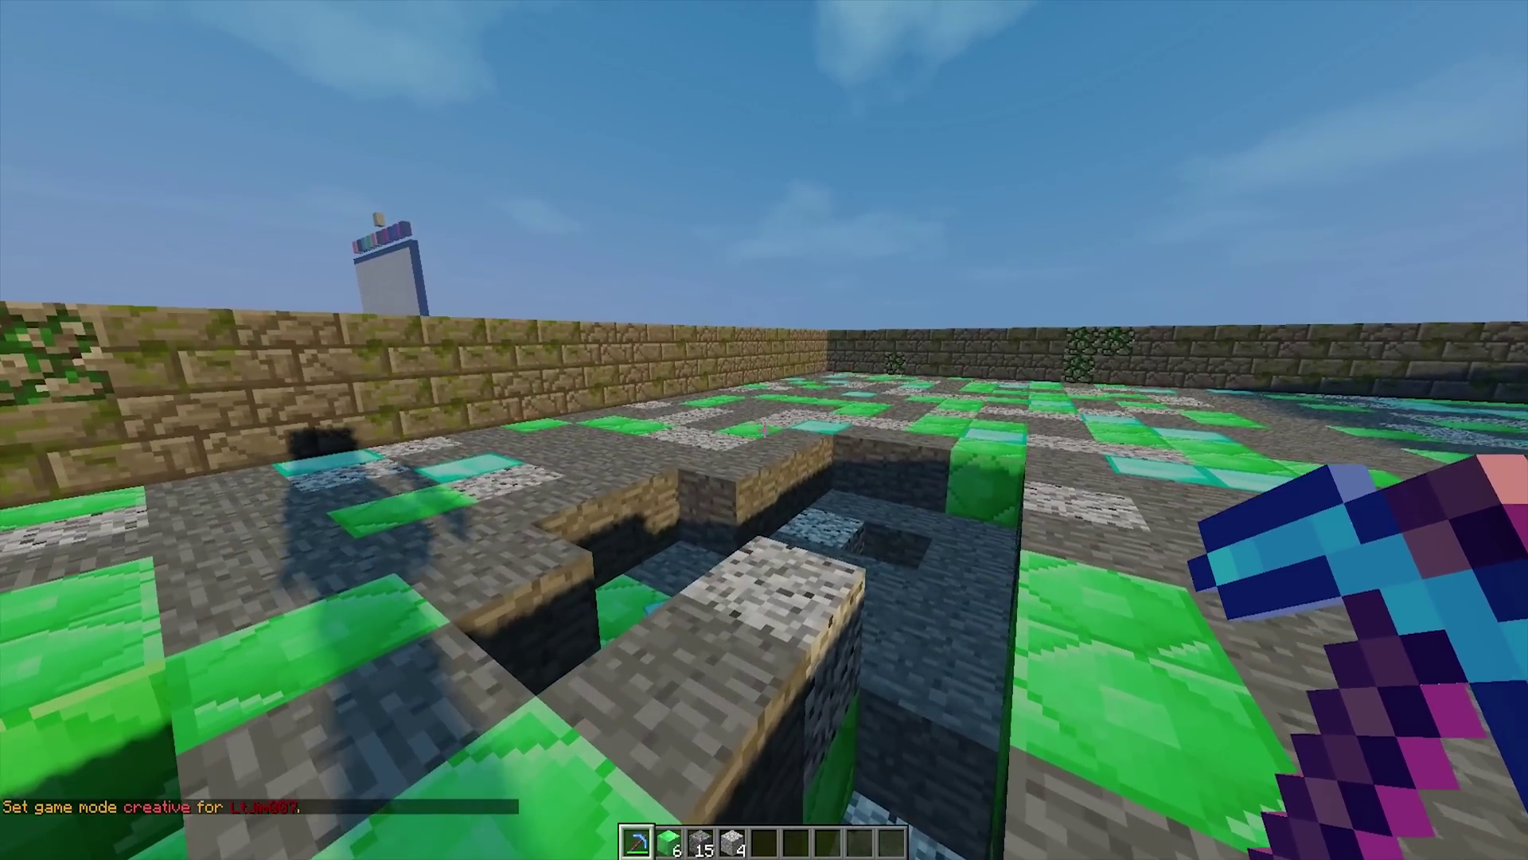
key("e")
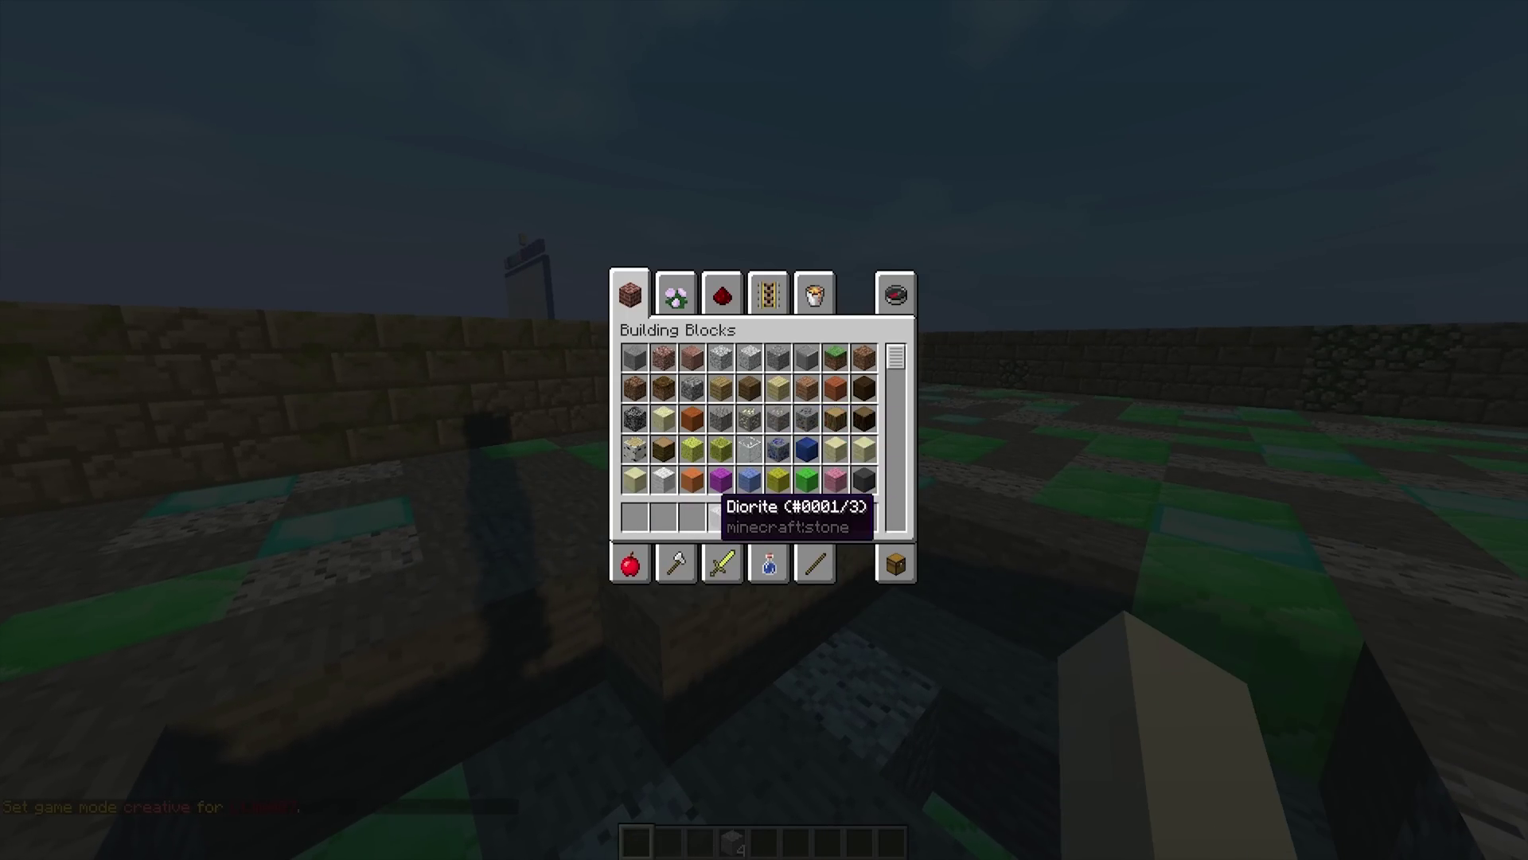
key("e")
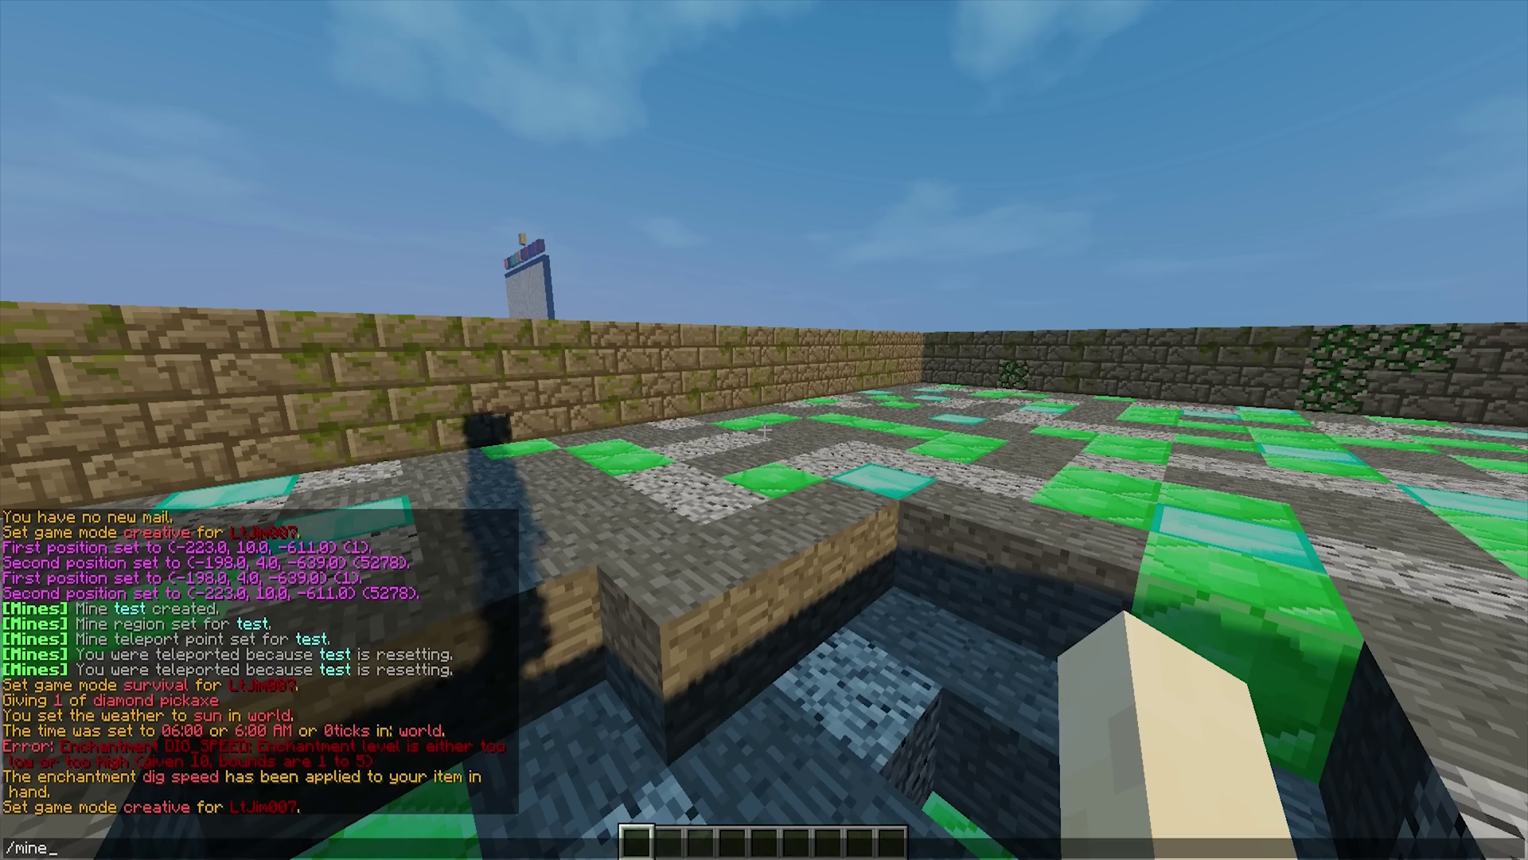
List the available /mine commands and clear the picked diamond block from the hotbar
middle_click(764, 430)
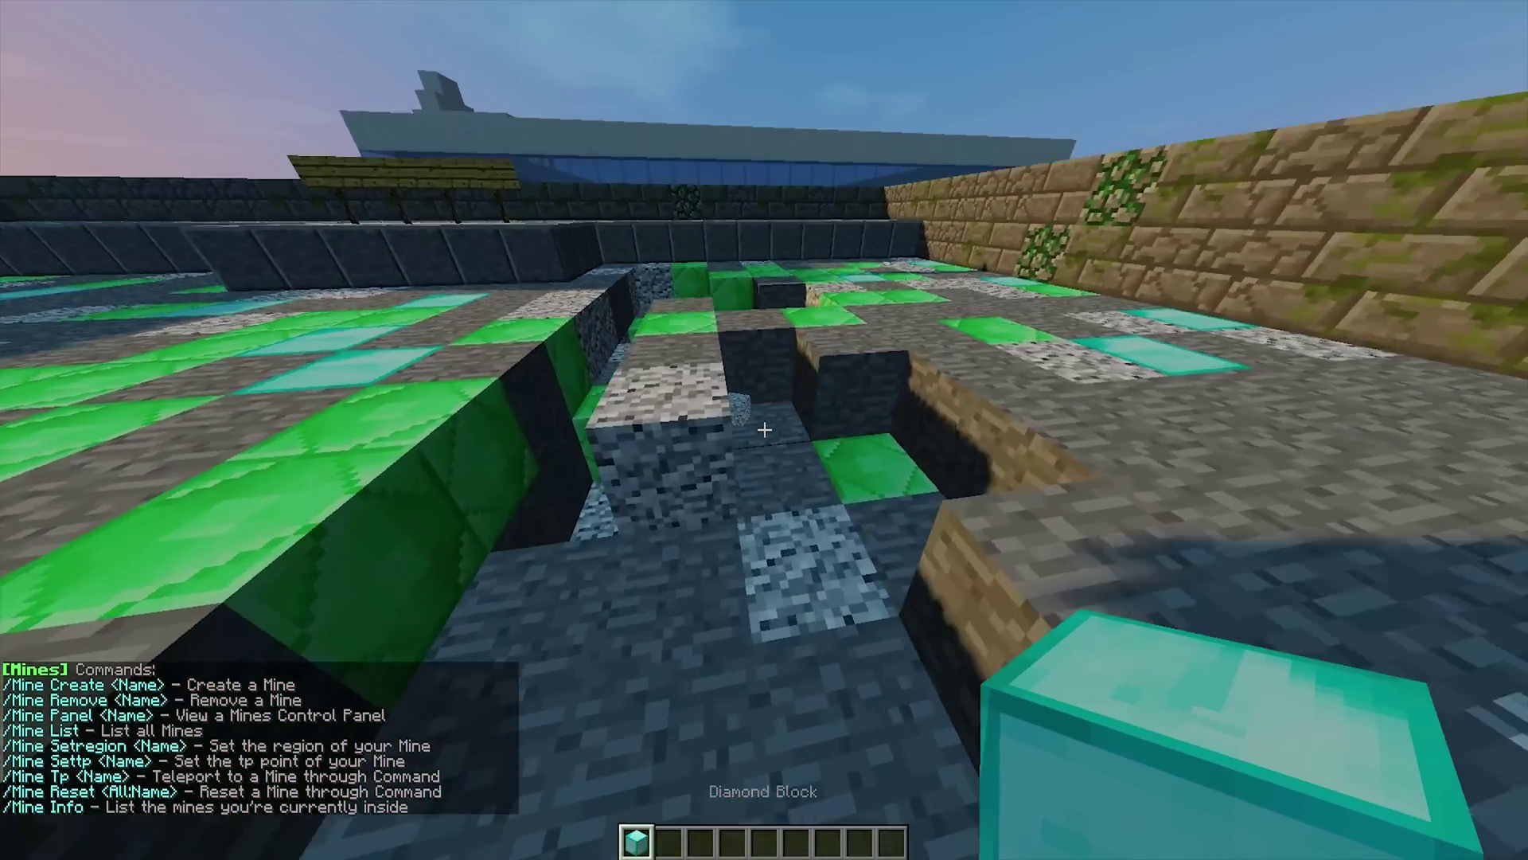
key("e")
left_click(637, 515, "shift")
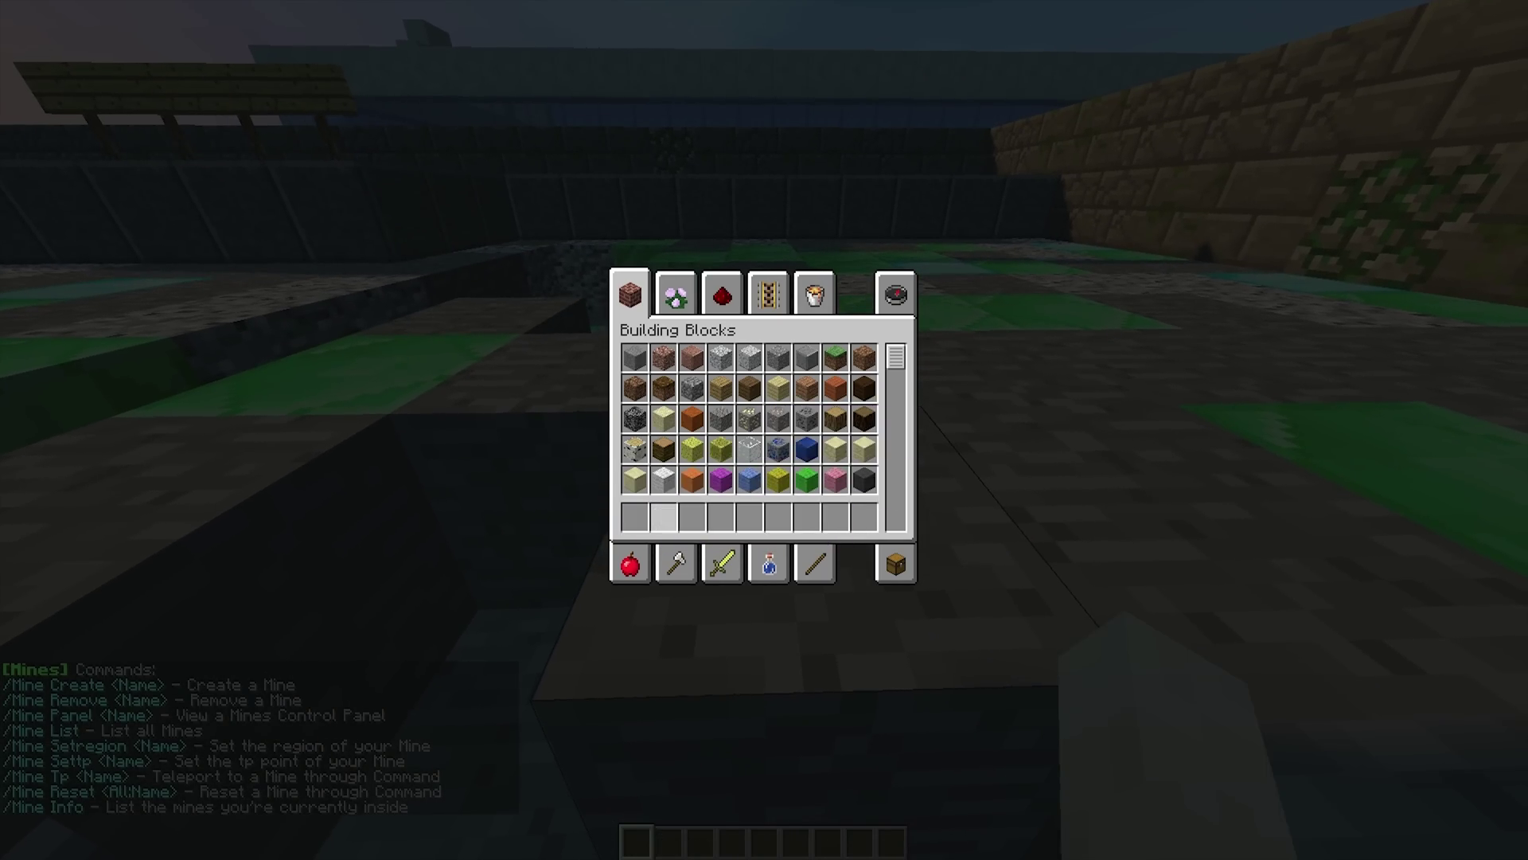
View the test mine's control panel through /mine list, and check the mine at the current position with /mine info
type("et/mine list")
key("Return")
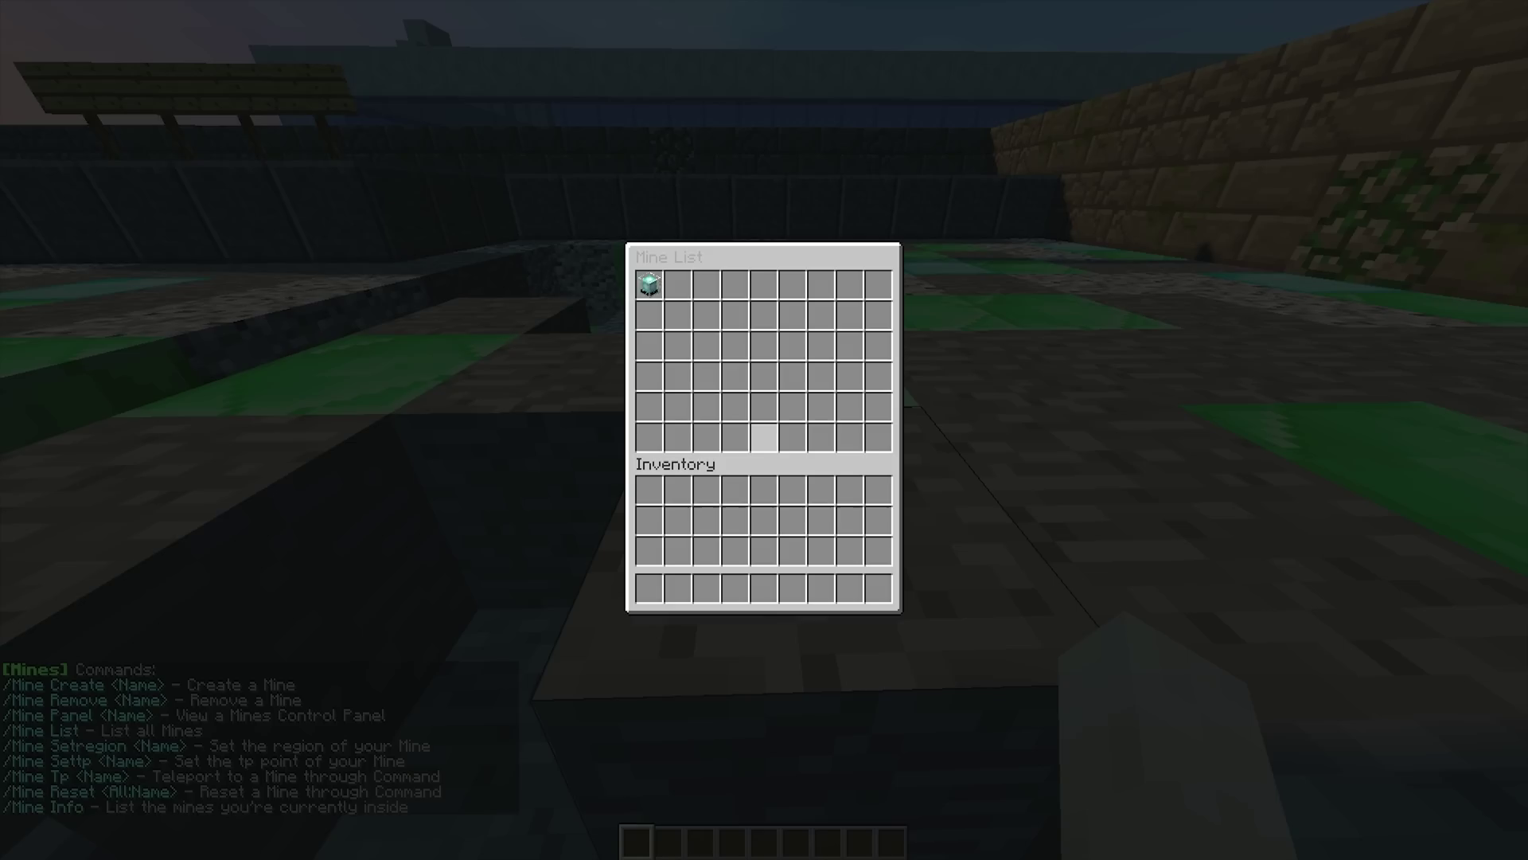
left_click(651, 283)
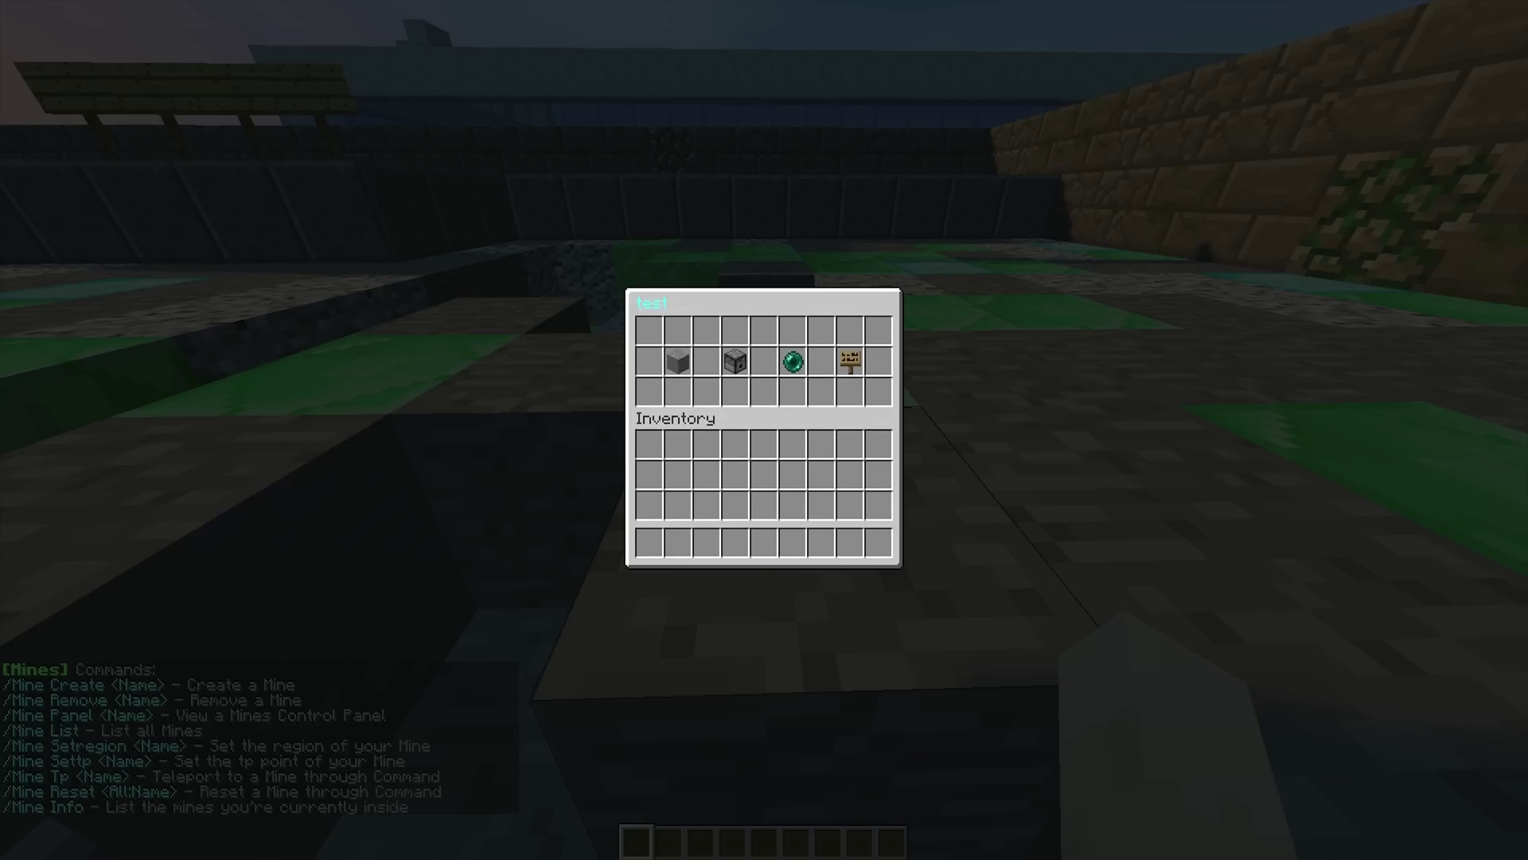
key("Escape")
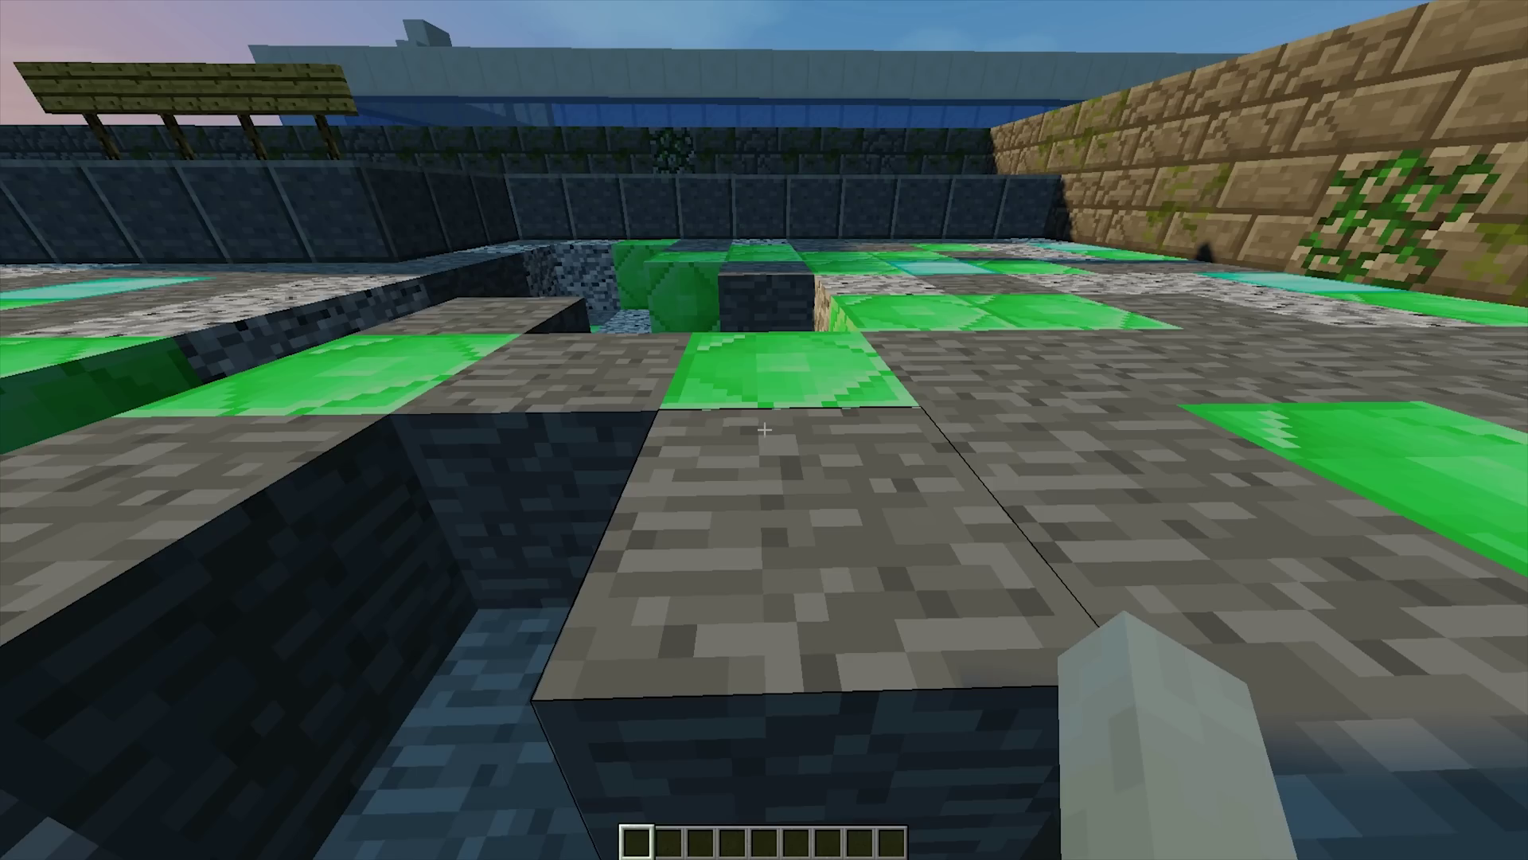
key("t")
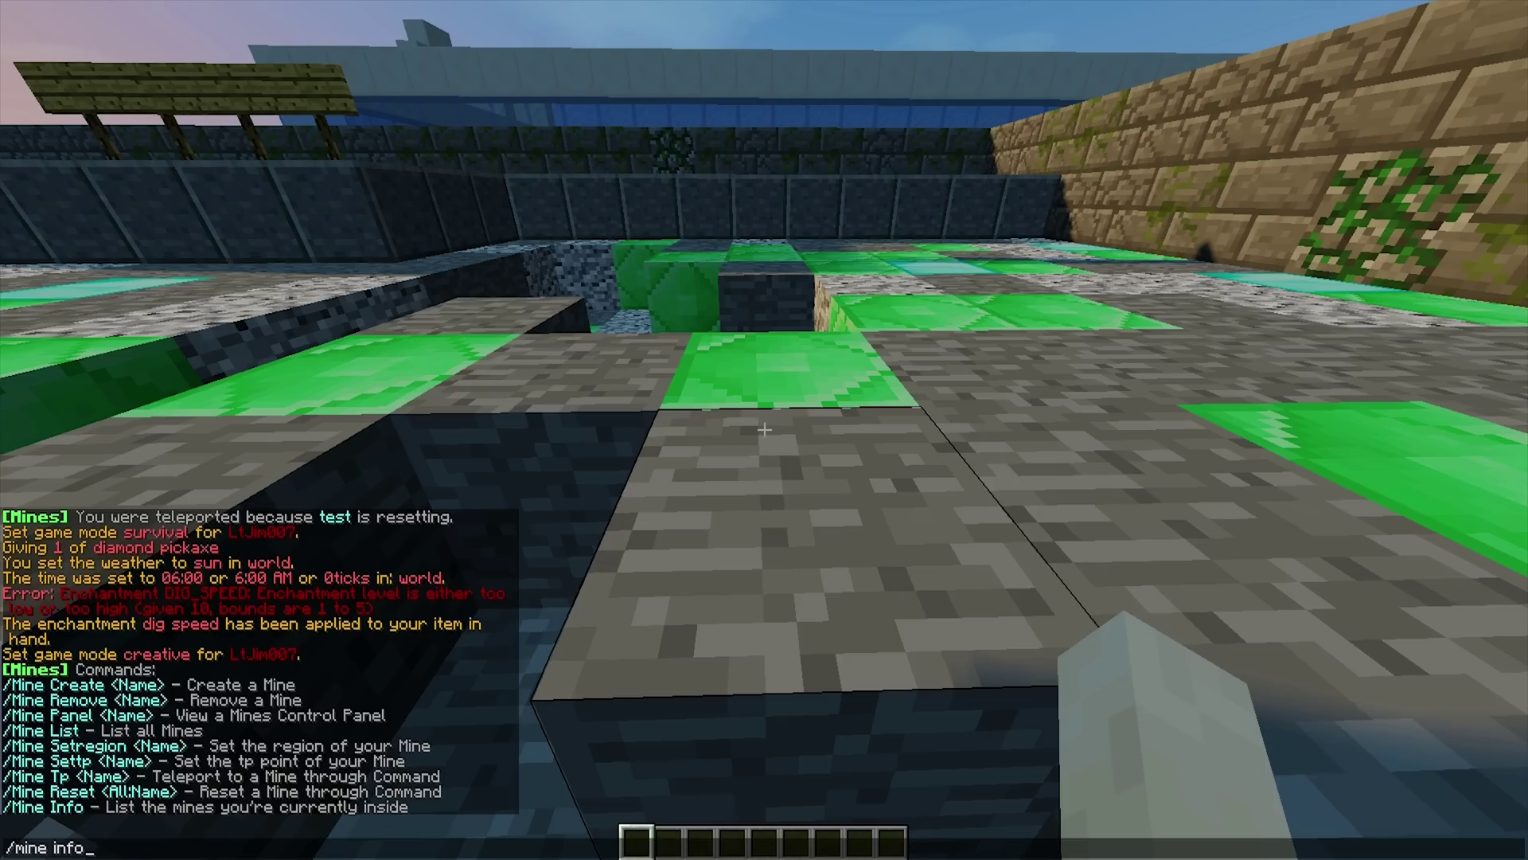
key("Return")
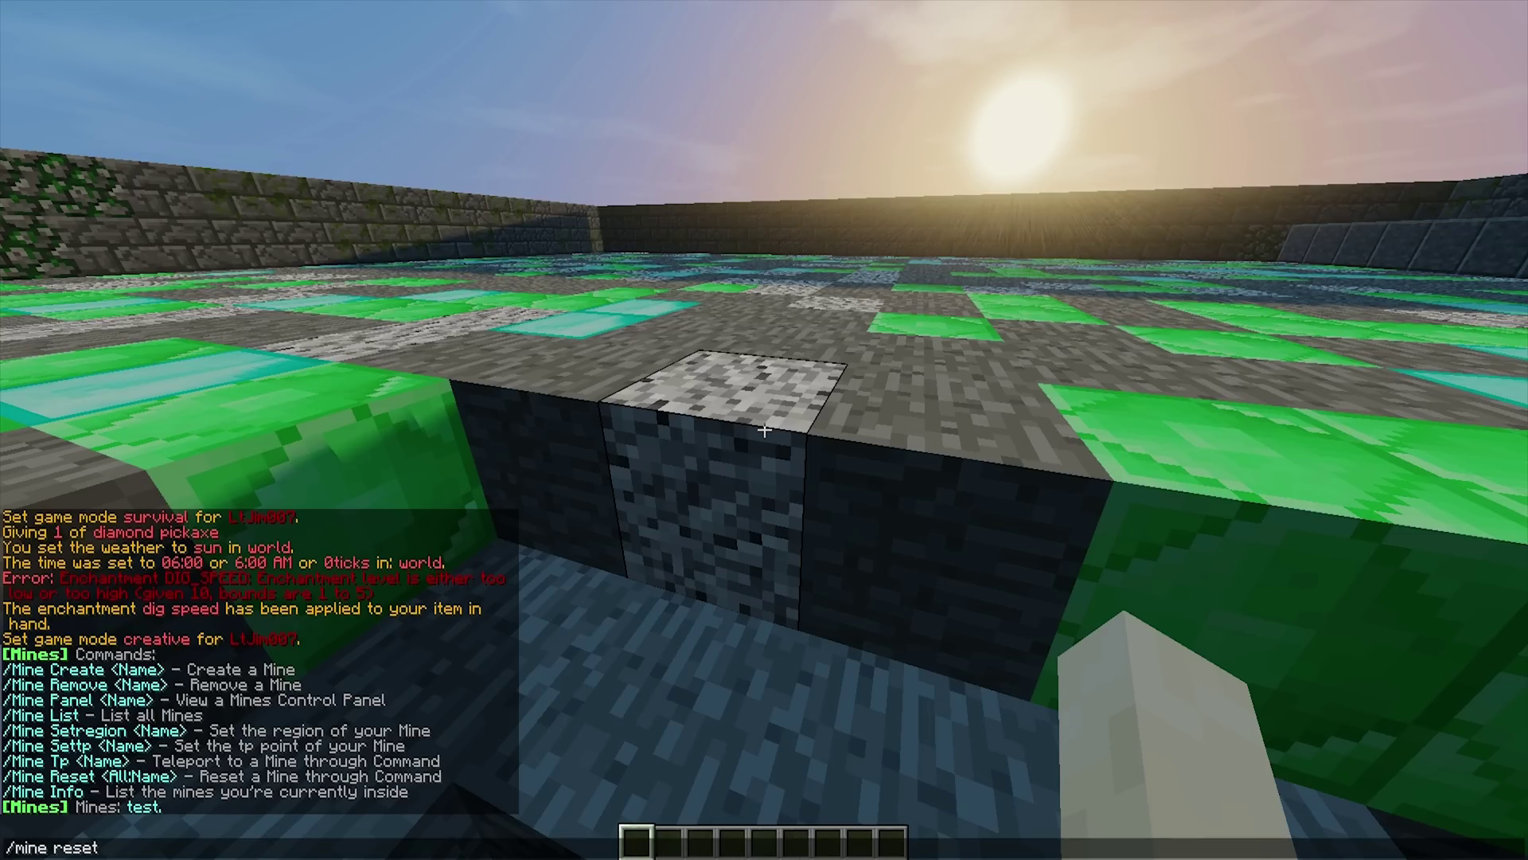
Reset all mines with /mine reset and fly above the walkway to view the refilled test mine
key("Return")
key("w")
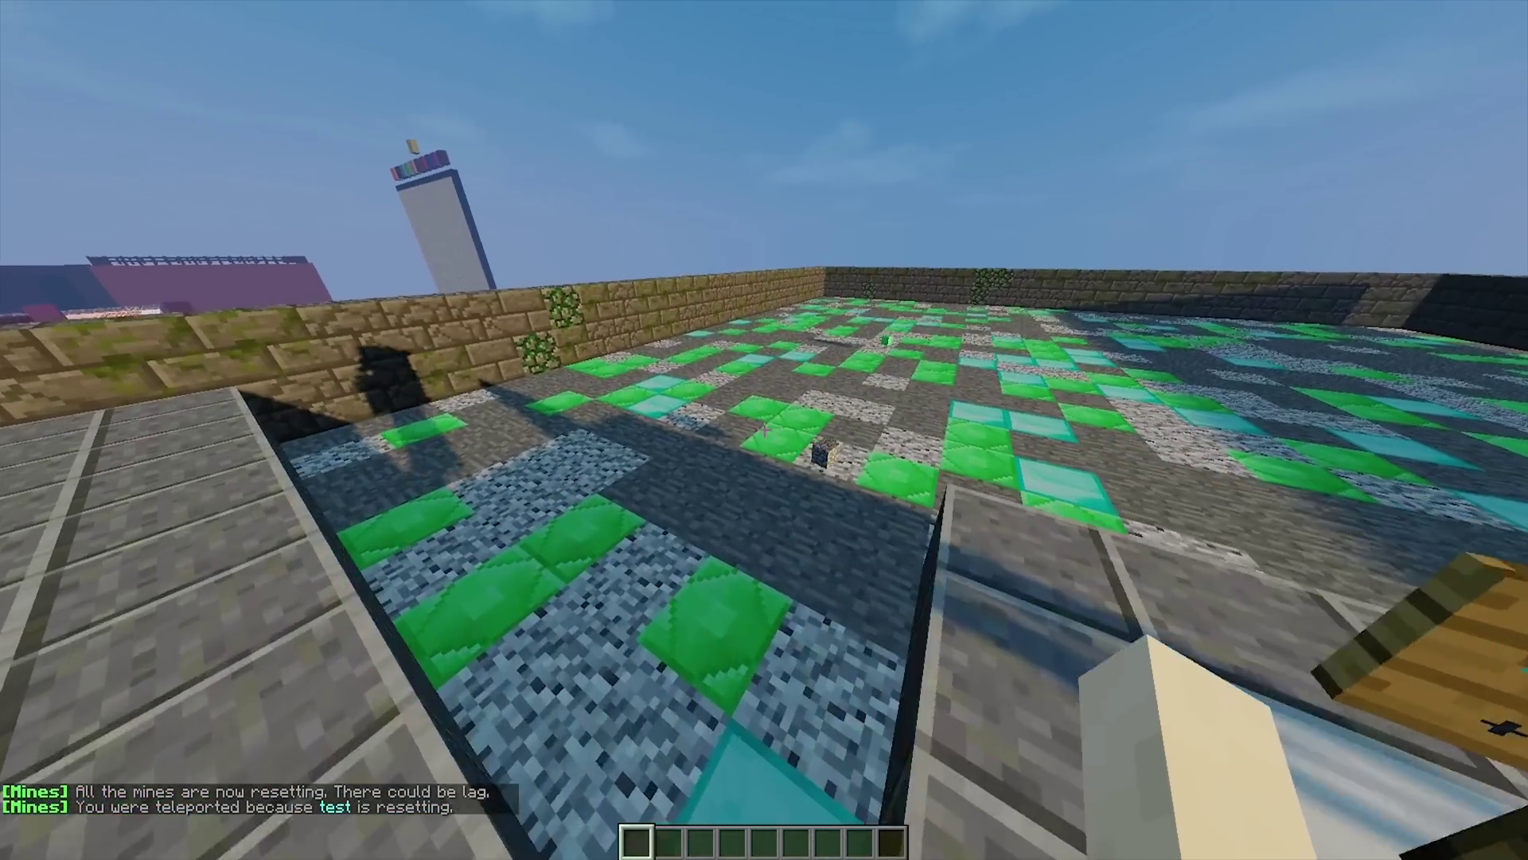
key("space")
key("space")
key("s")
key("space")
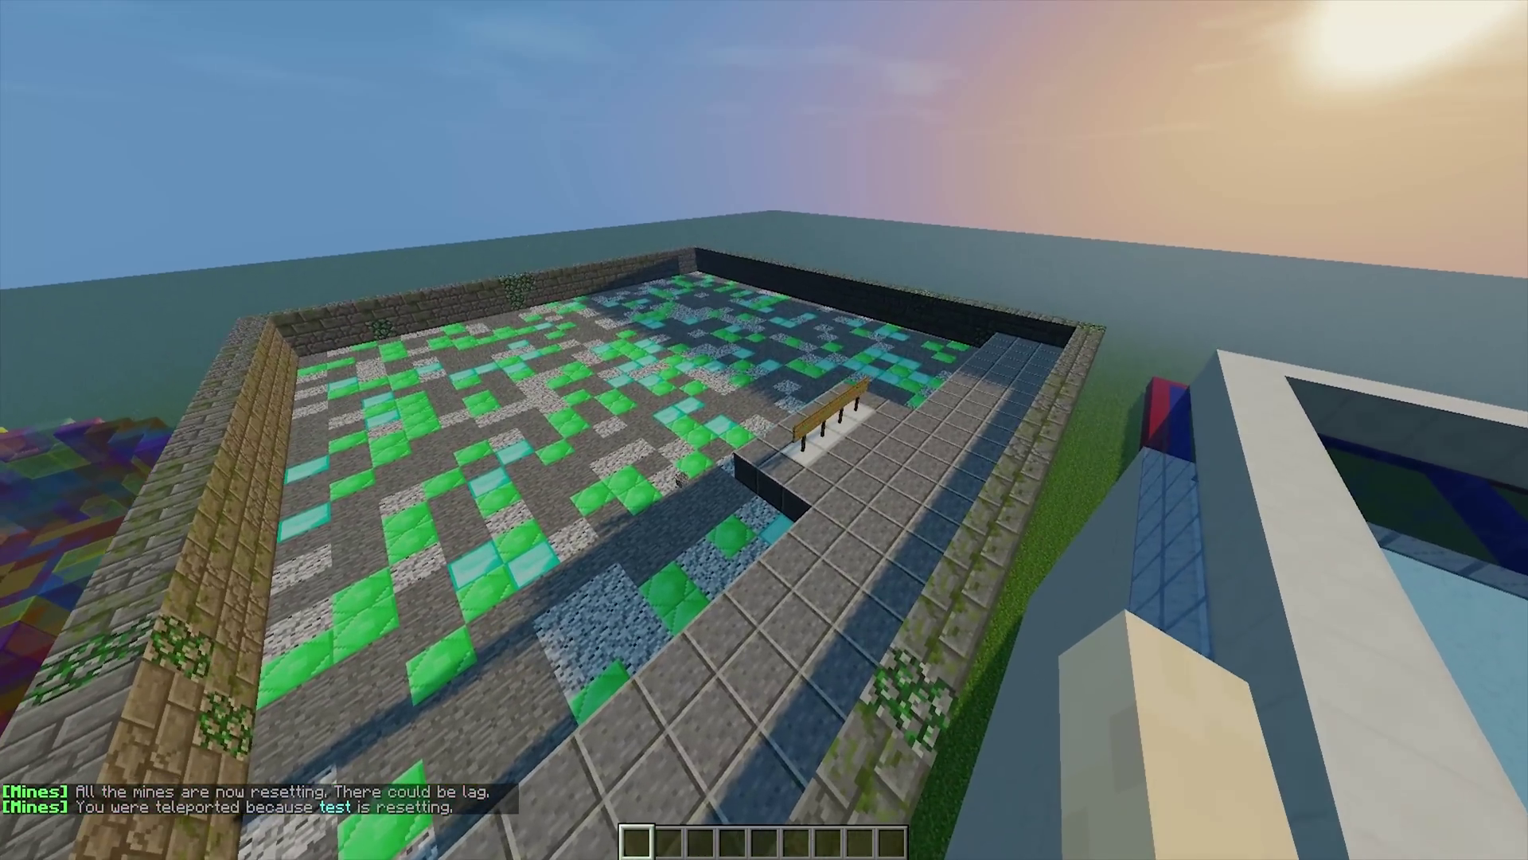
key("w")
key("shift")
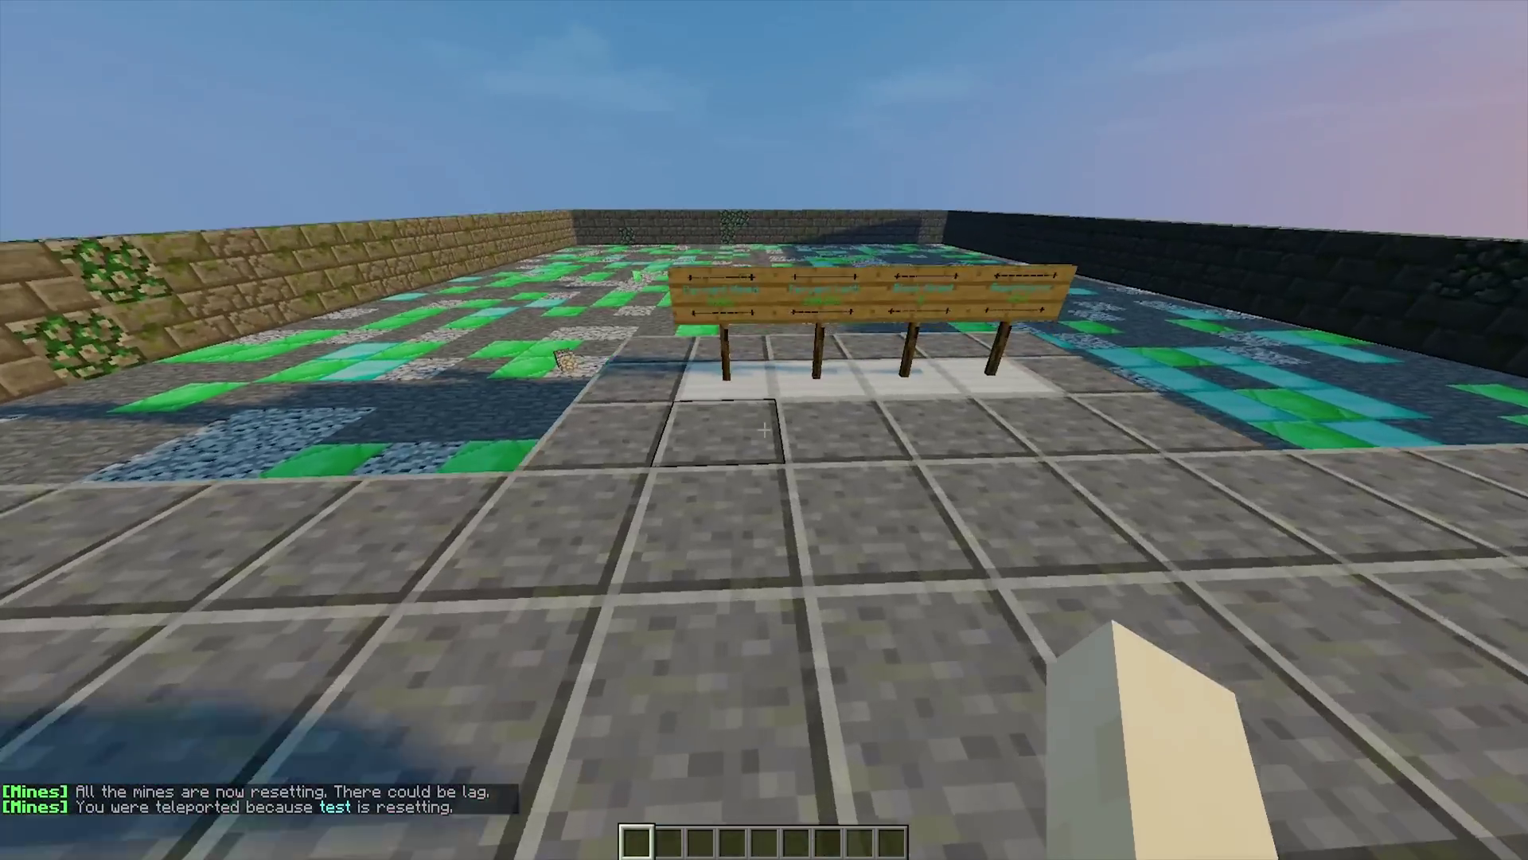
Examine the info signs and the refilled surface while flying around the mine and its walls
key("space")
key("space")
key("w")
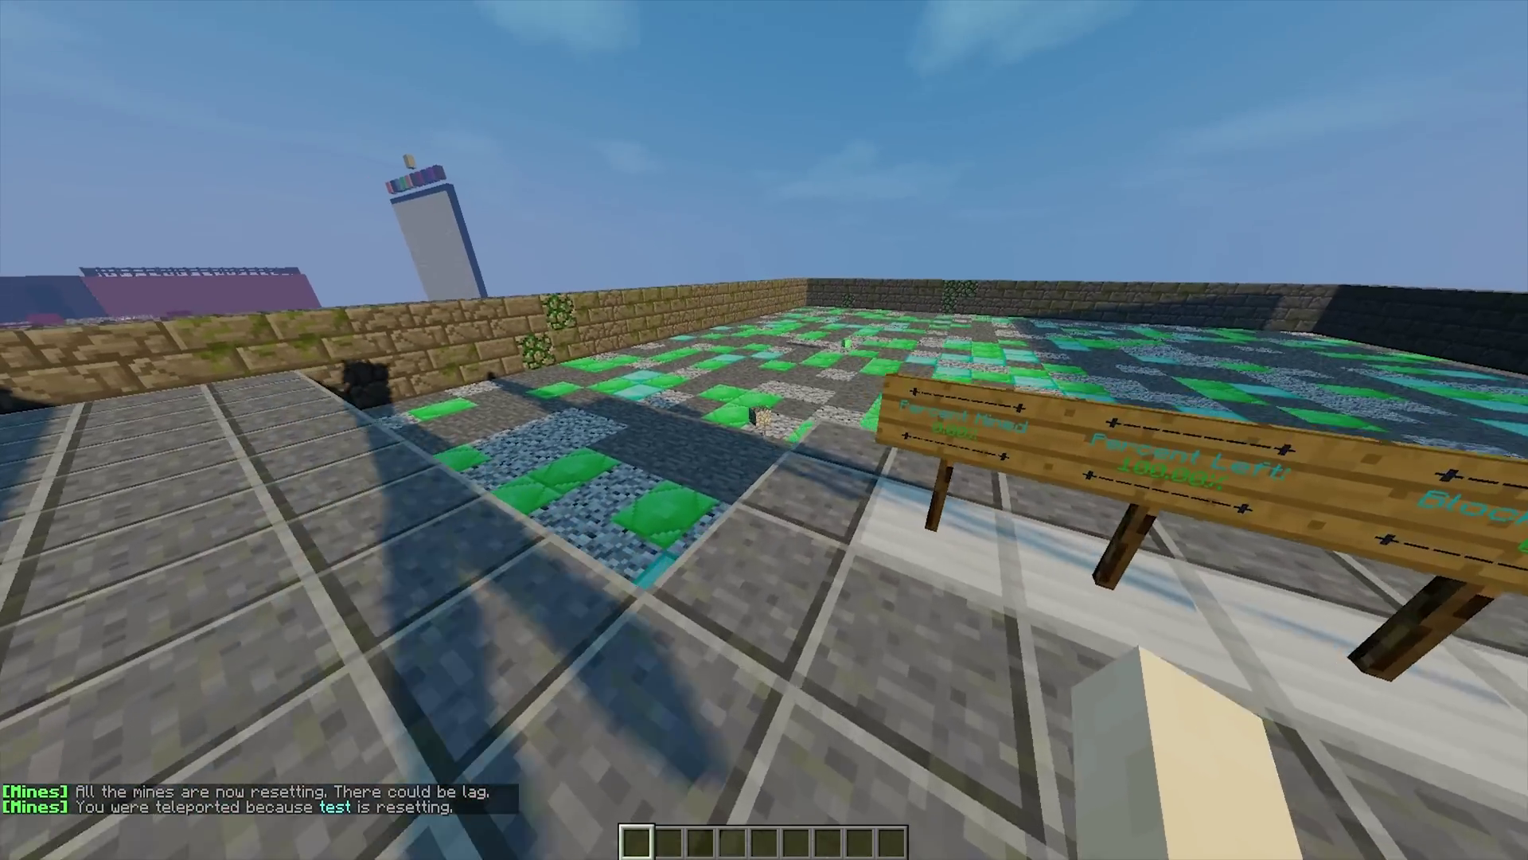
key("w")
key("shift")
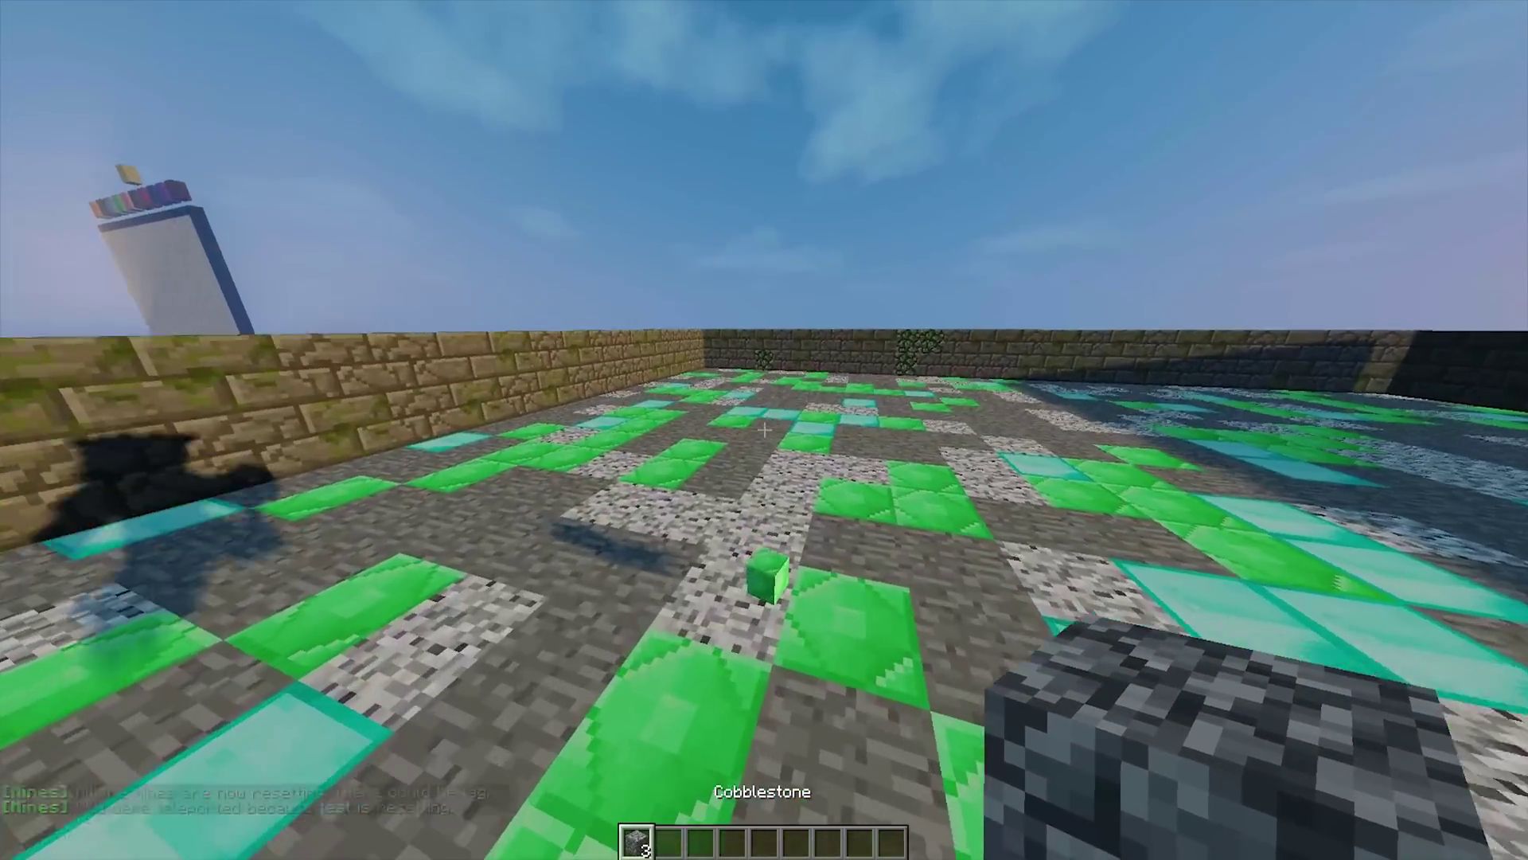
key("w")
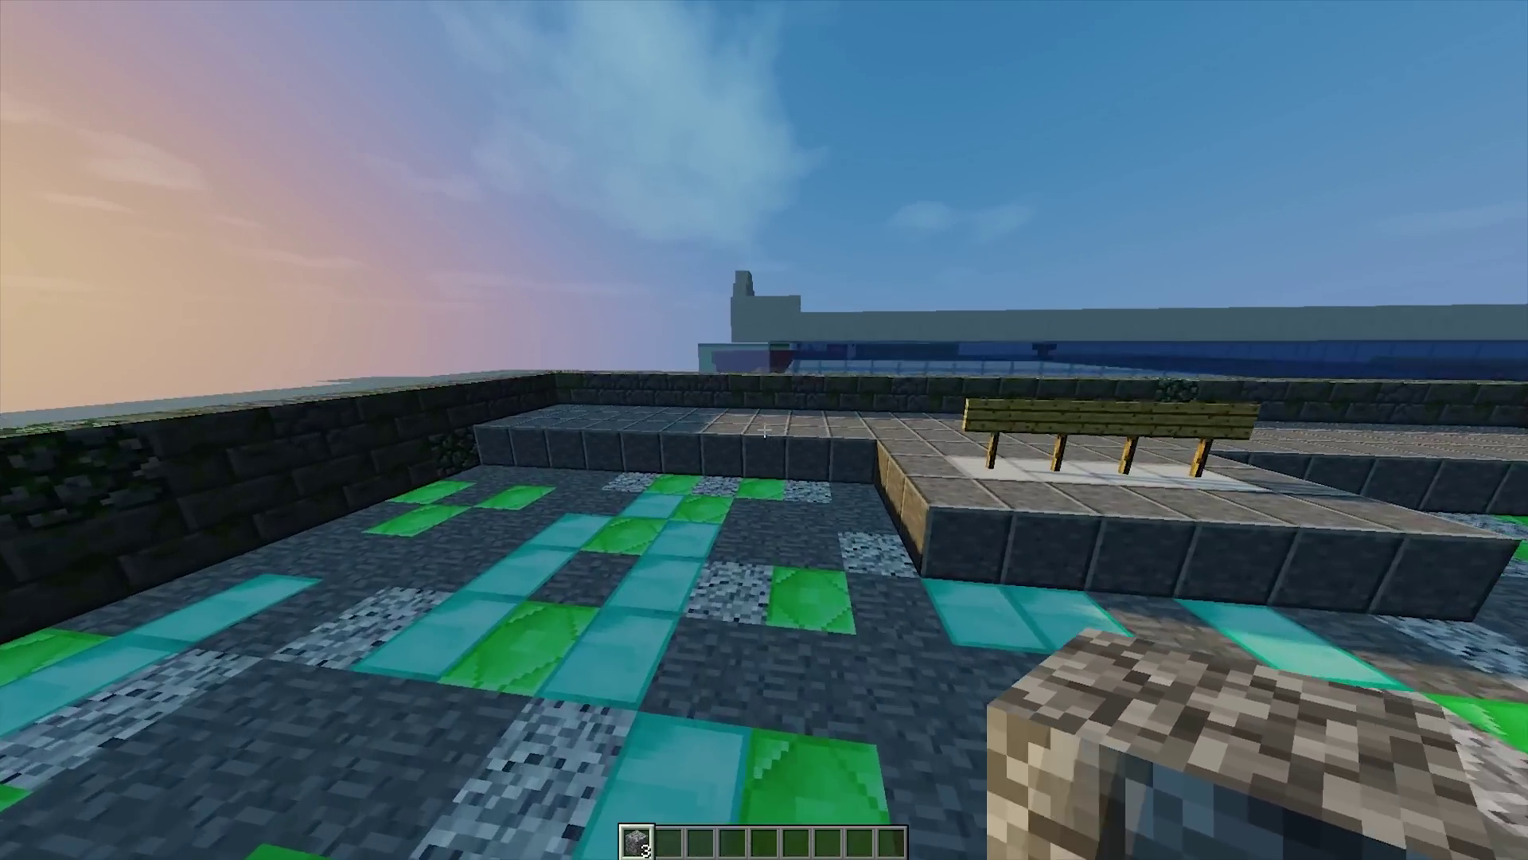
key("w")
key("space")
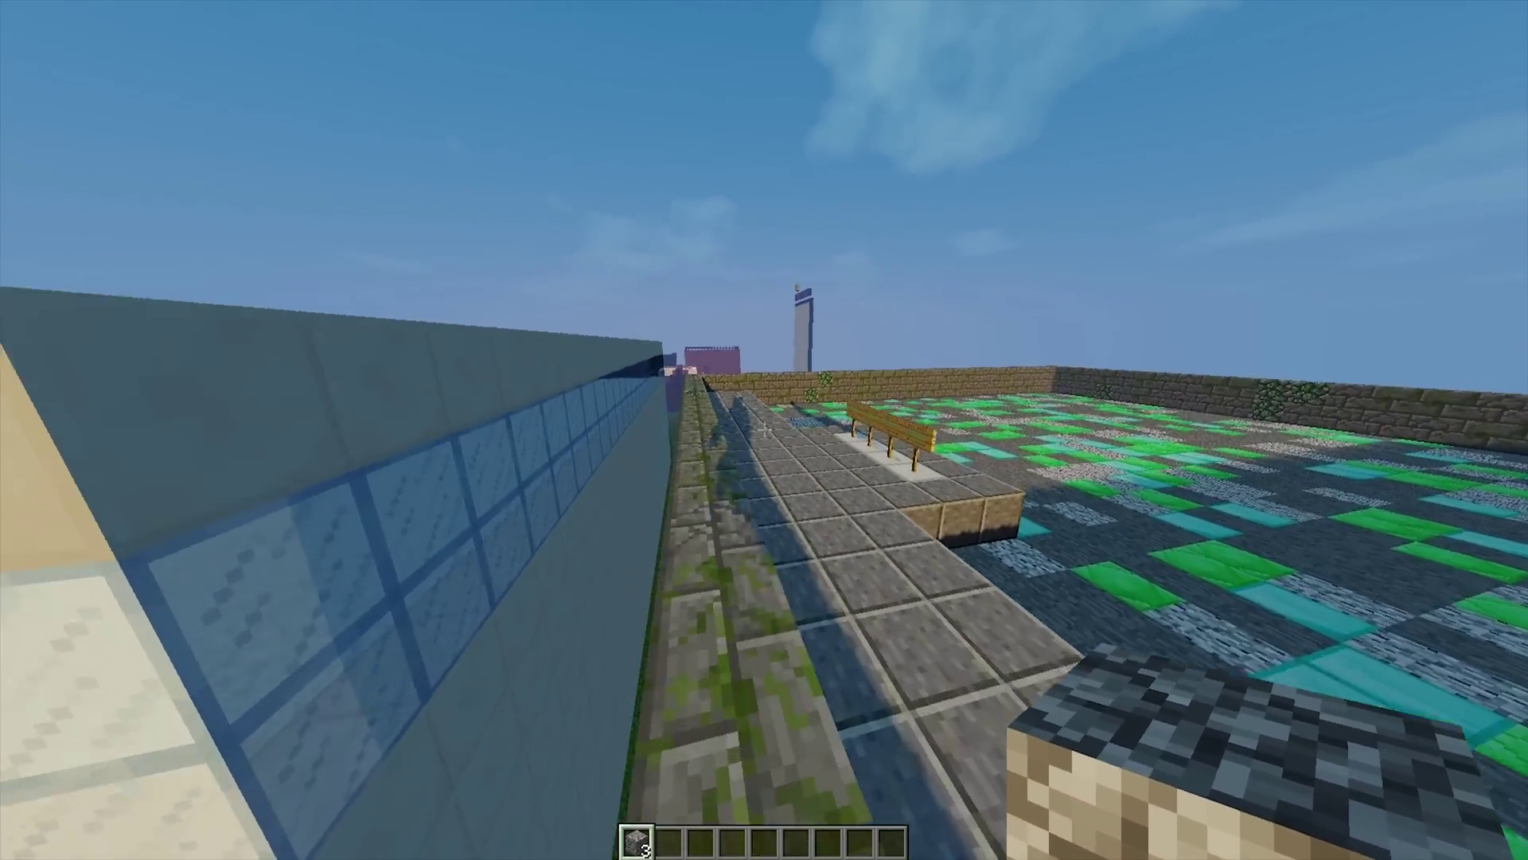
key("w")
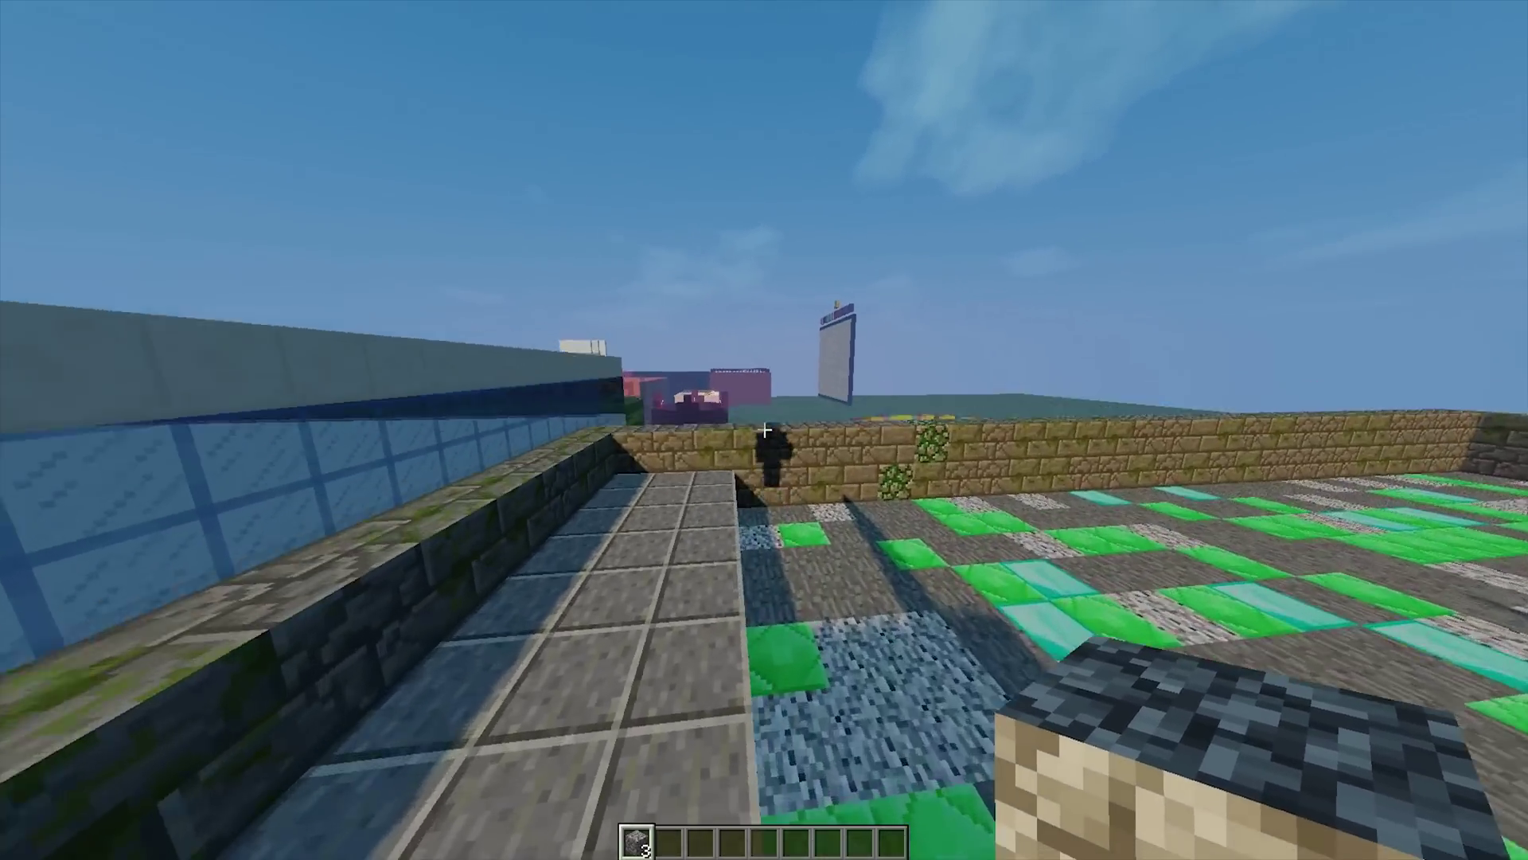
key("w")
key("space")
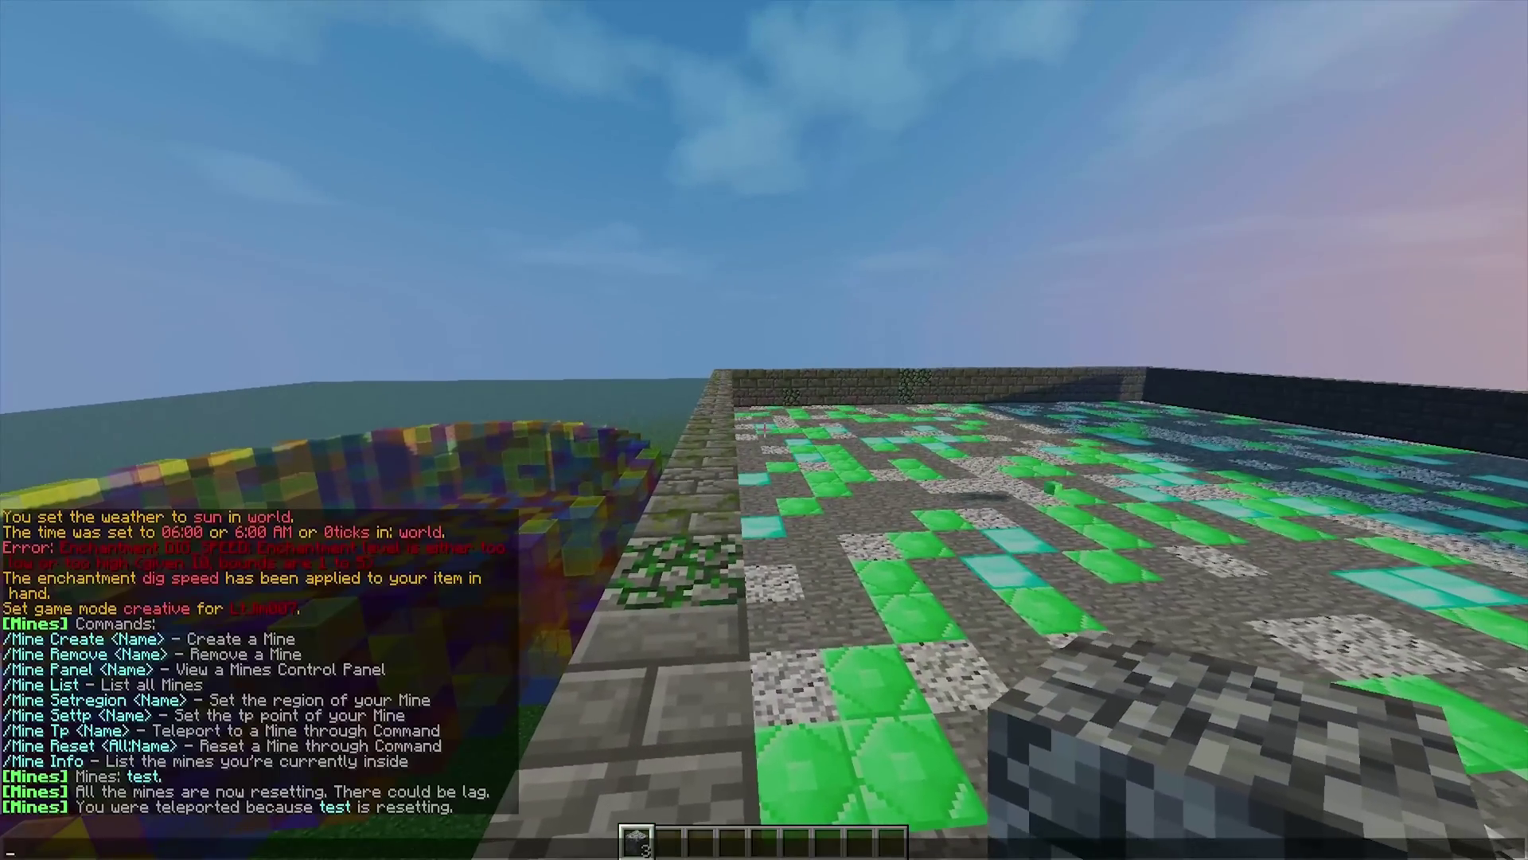
Clear the cobblestone from the hotbar and hide the on-screen interface for a clean view of the mine
key("Escape")
key("e")
key("e")
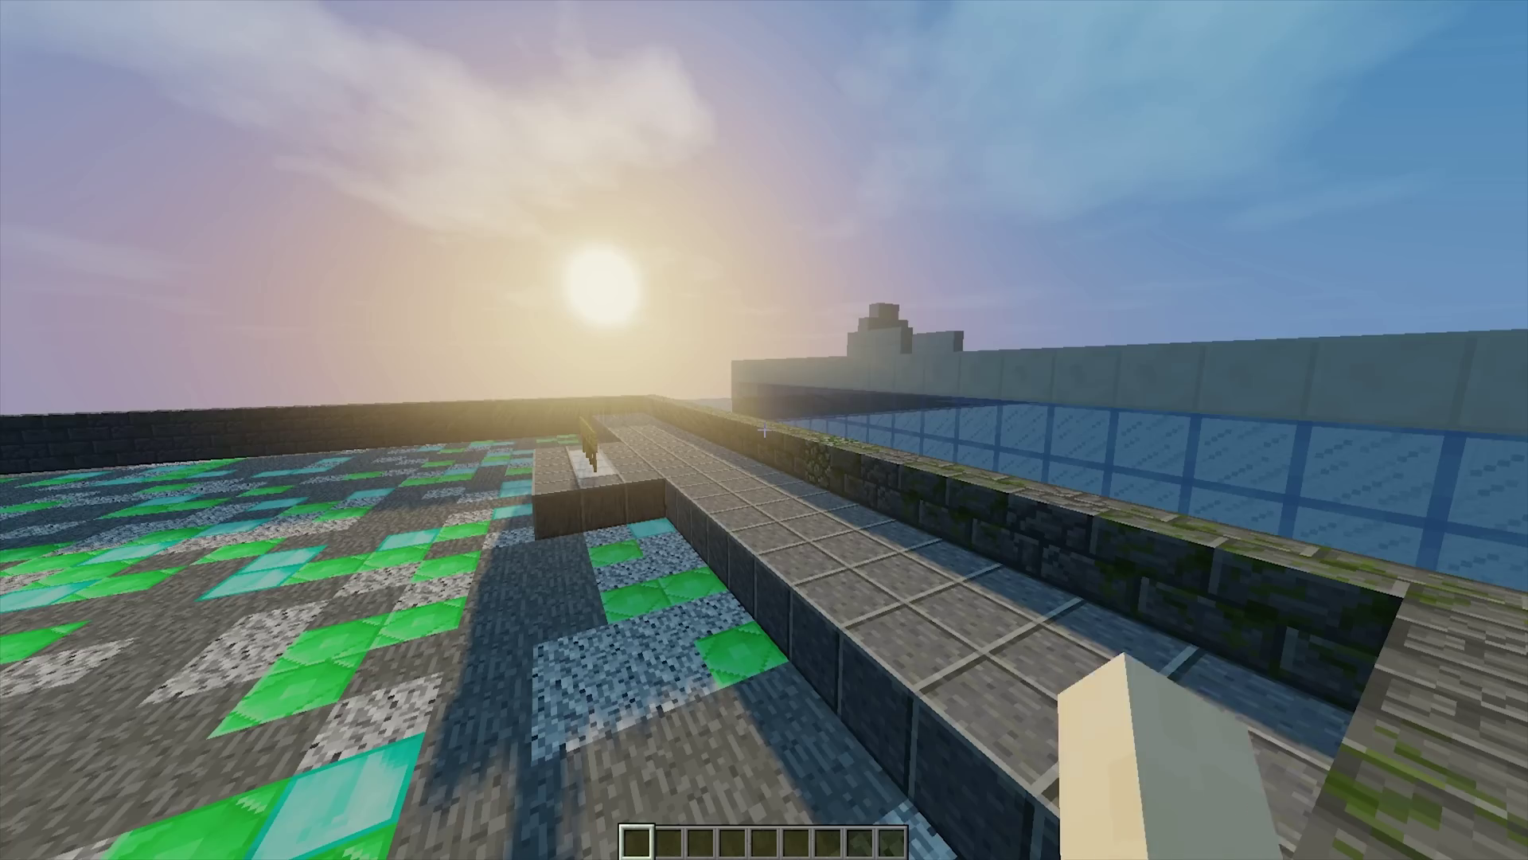
key("F1")
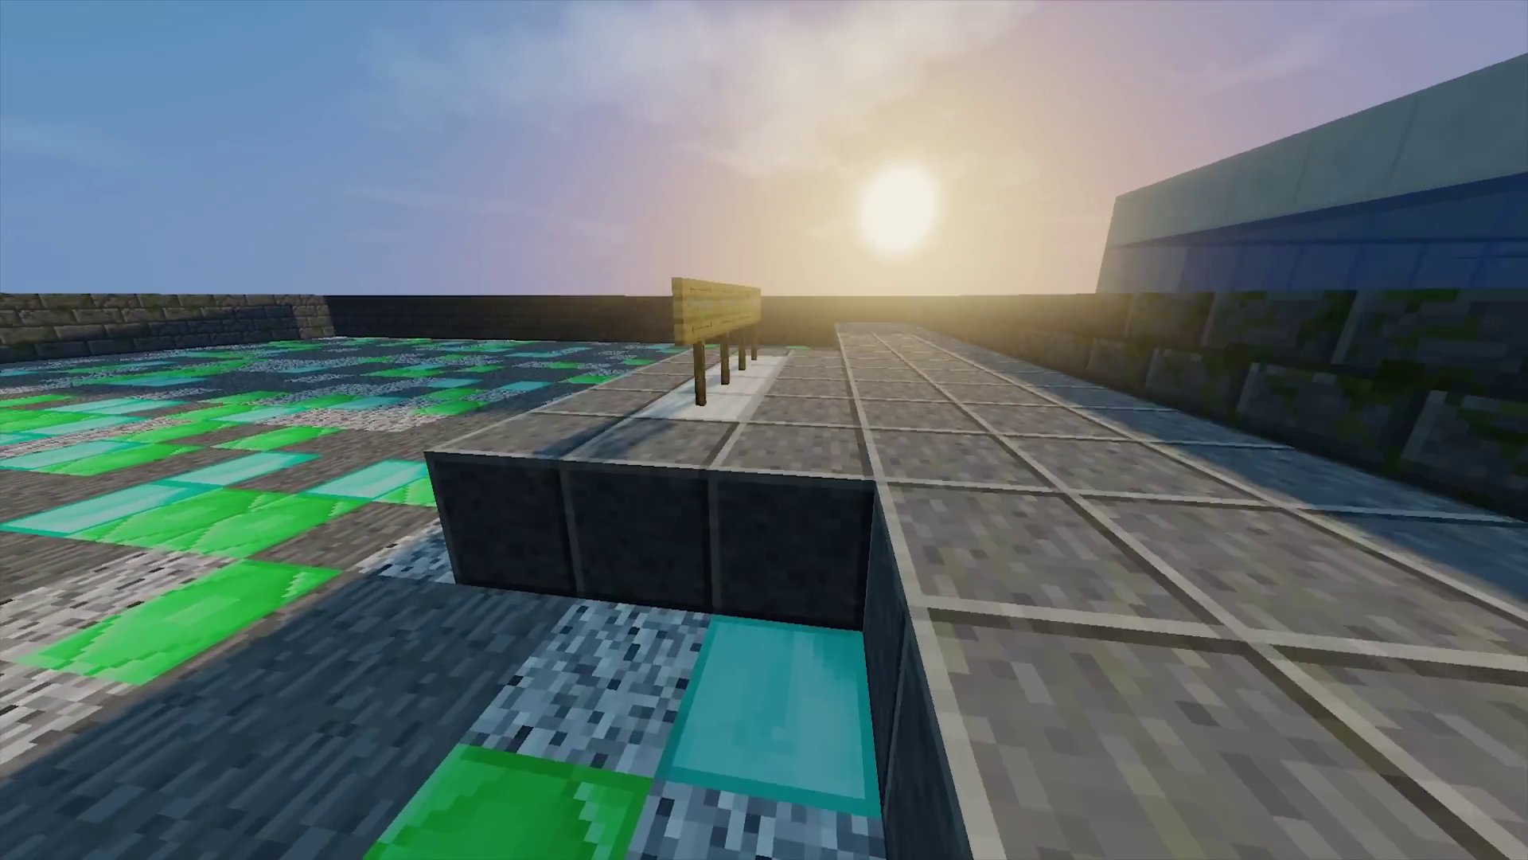